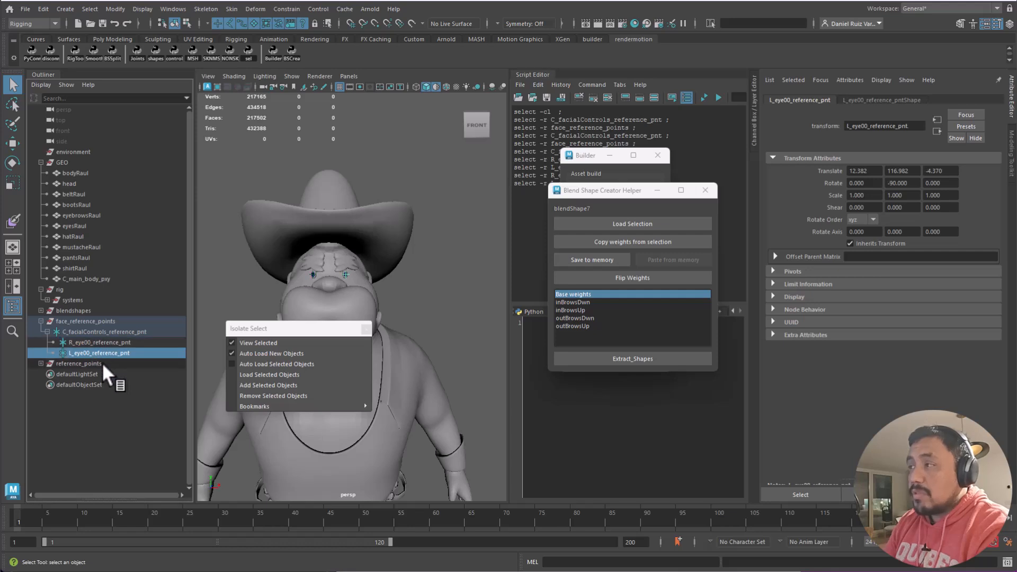
- Clear the selection, show the Curves shelf, and switch to the four-view layout
left_click(444, 288)
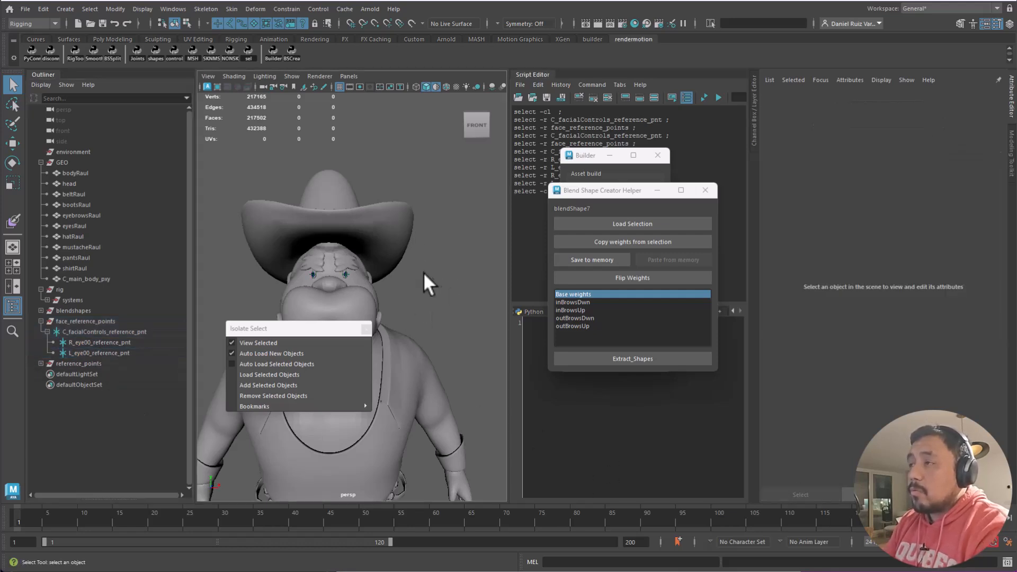
left_click(36, 39)
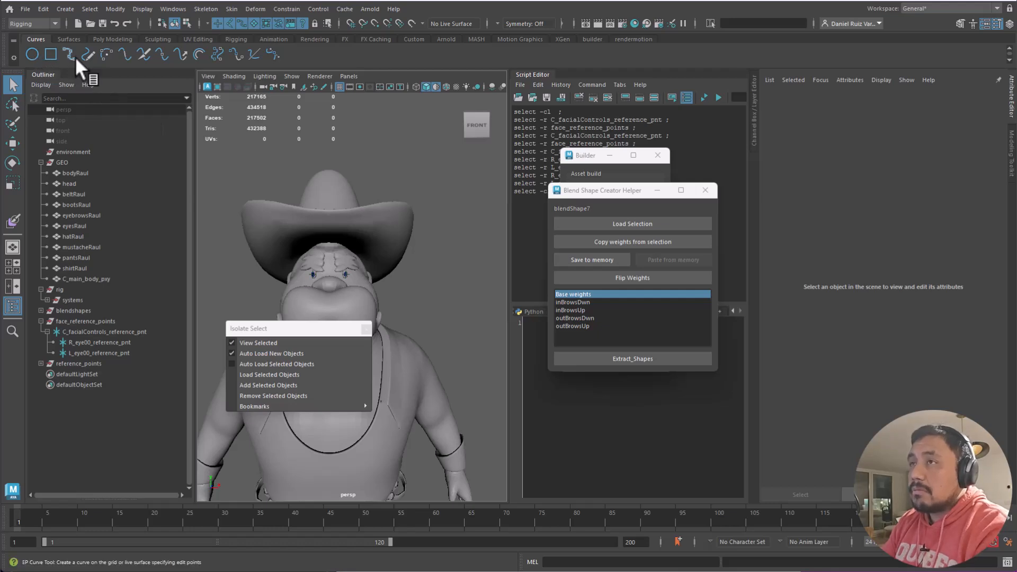
key("space")
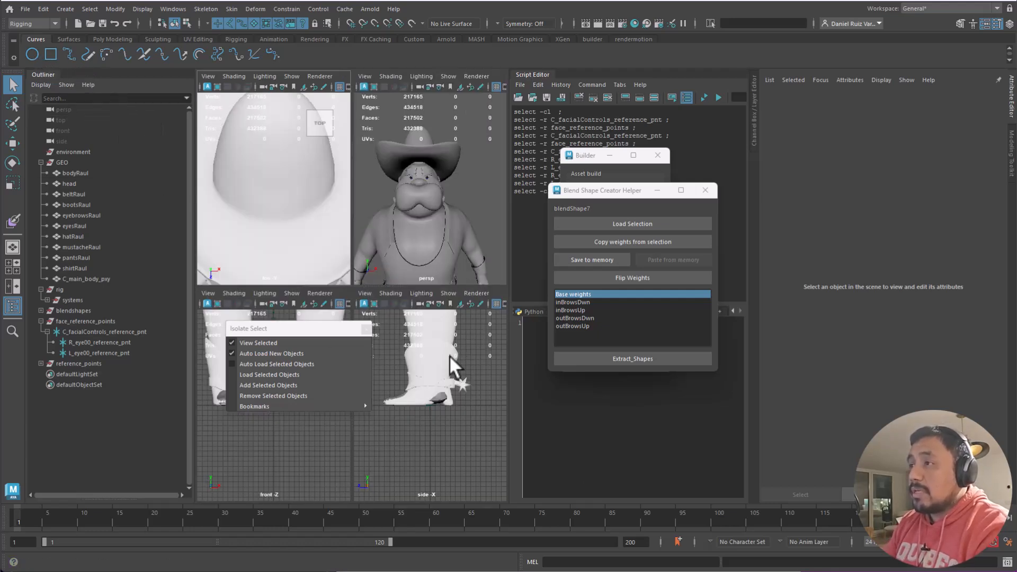
key("space")
key("space")
left_click(292, 76)
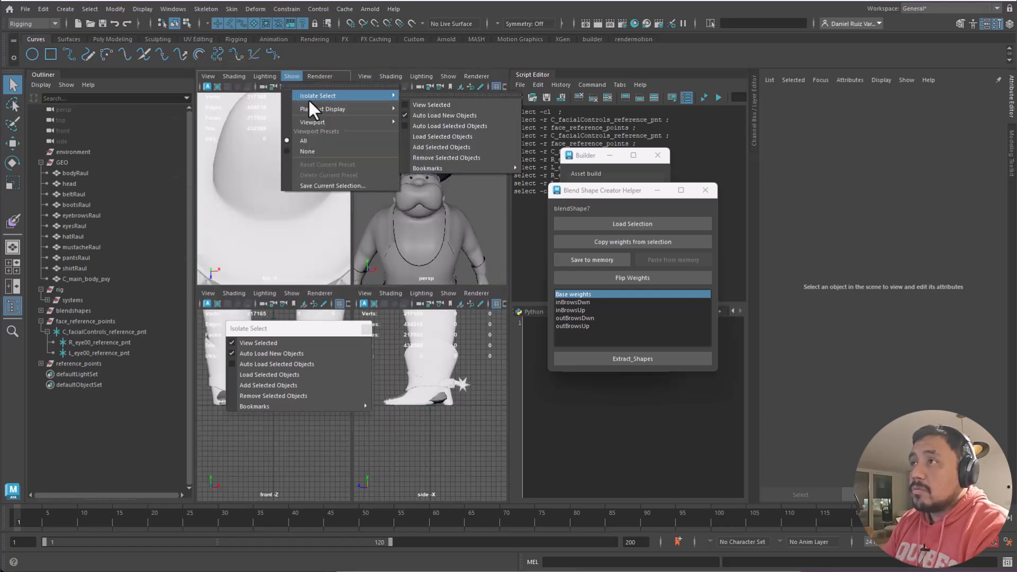
mouse_move(325, 123)
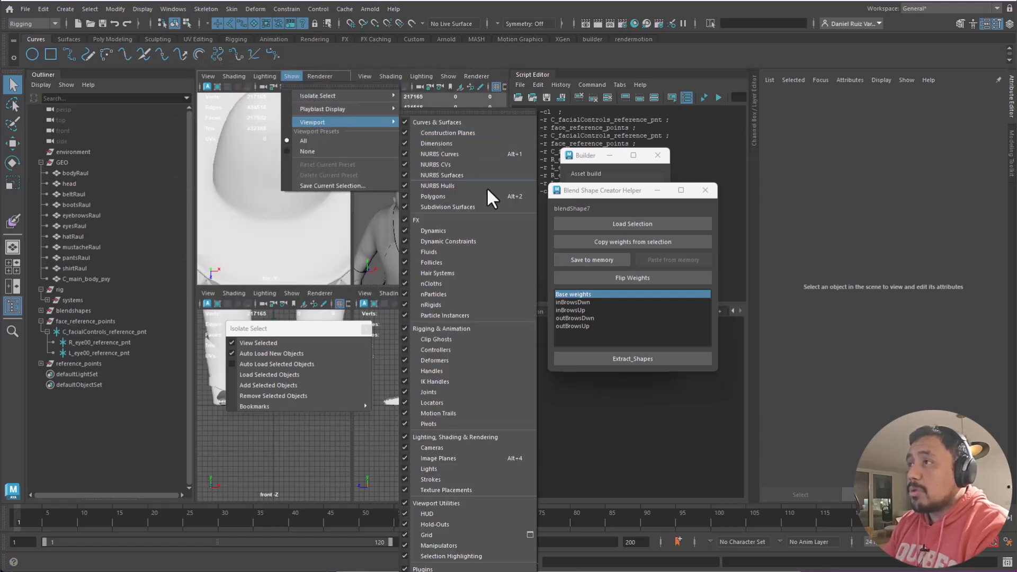
left_click(447, 81)
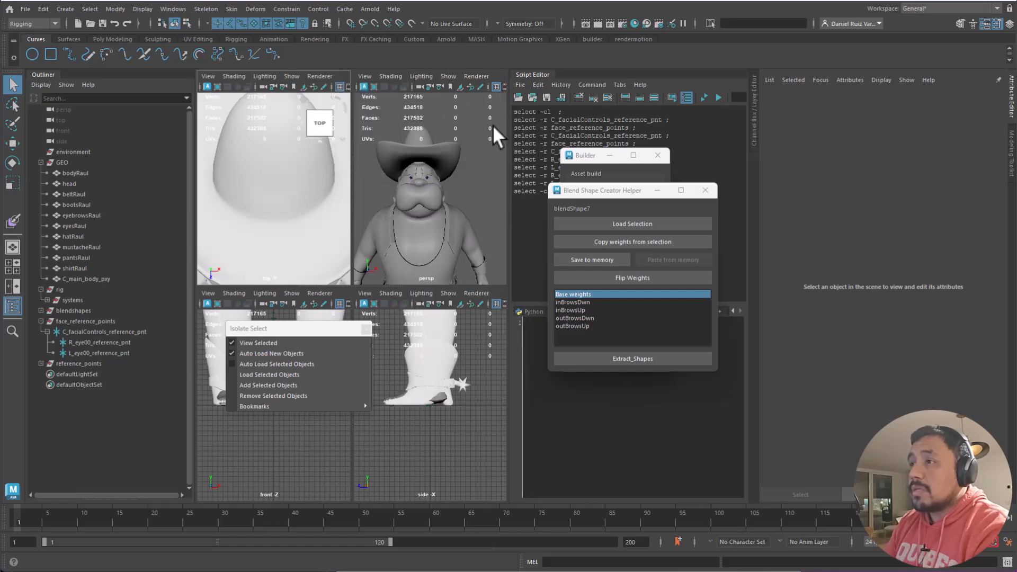
left_click_drag(298, 331, 487, 452)
- Maximize the front view and frame the character's hat and body
key("space")
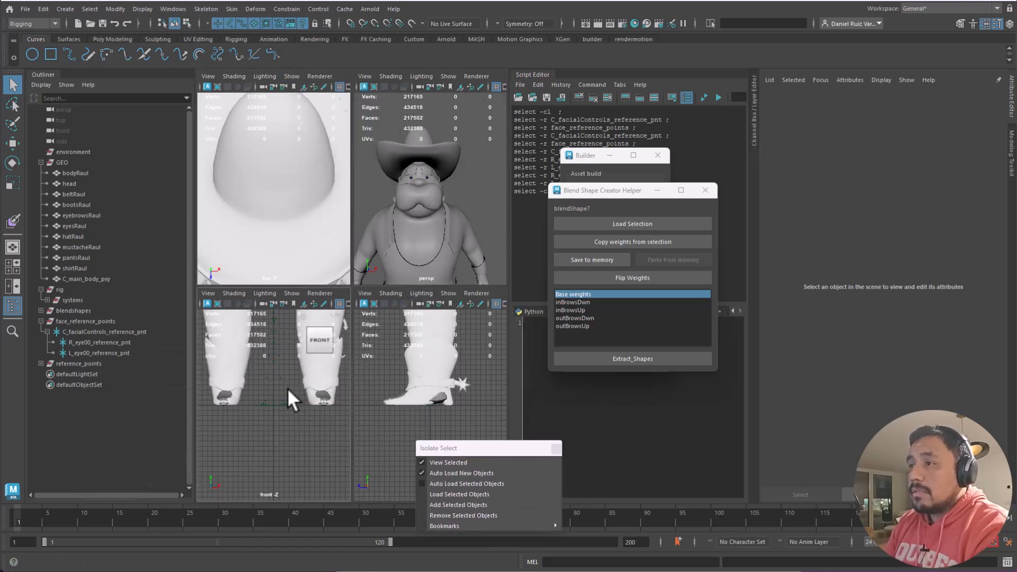
right_click_drag(402, 193, 334, 154, "alt")
middle_click_drag(325, 143, 306, 402, "alt")
middle_click_drag(386, 159, 330, 449, "alt")
right_click_drag(434, 212, 386, 183, "alt")
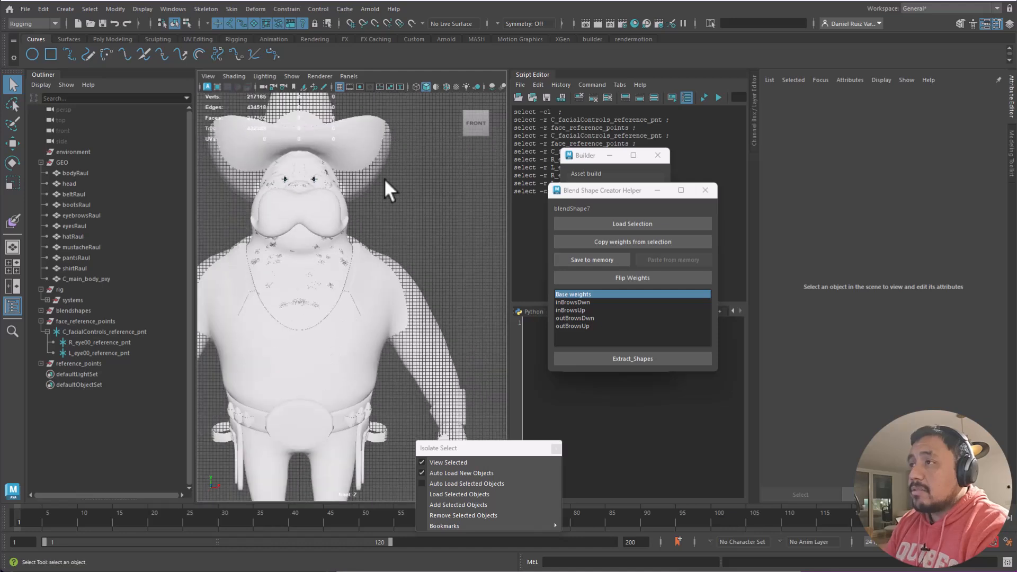
middle_click_drag(428, 159, 406, 272, "alt")
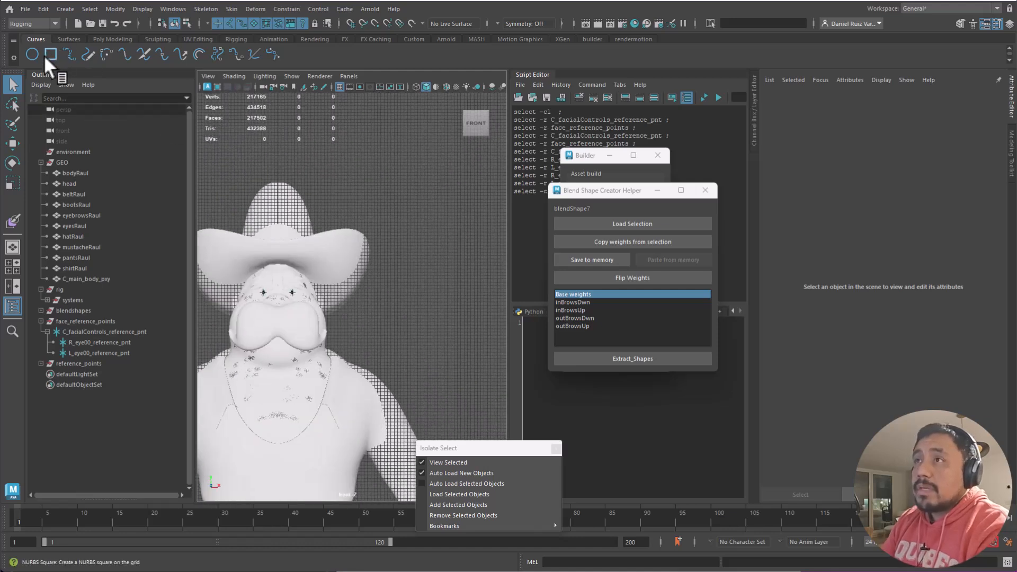
- Draw a five-point test arch with the EP Curve Tool, then delete it
left_click(70, 55)
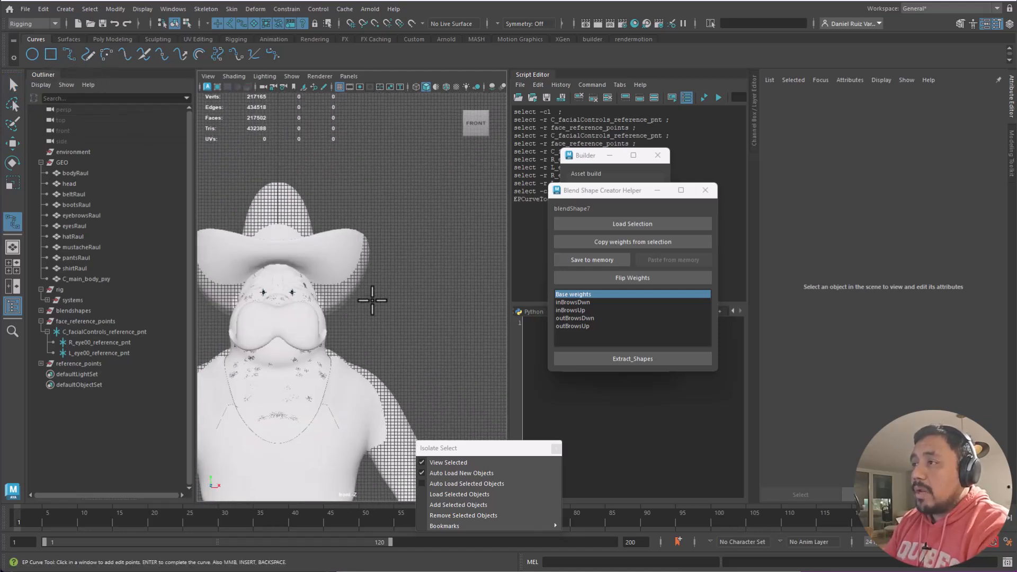
left_click(70, 53)
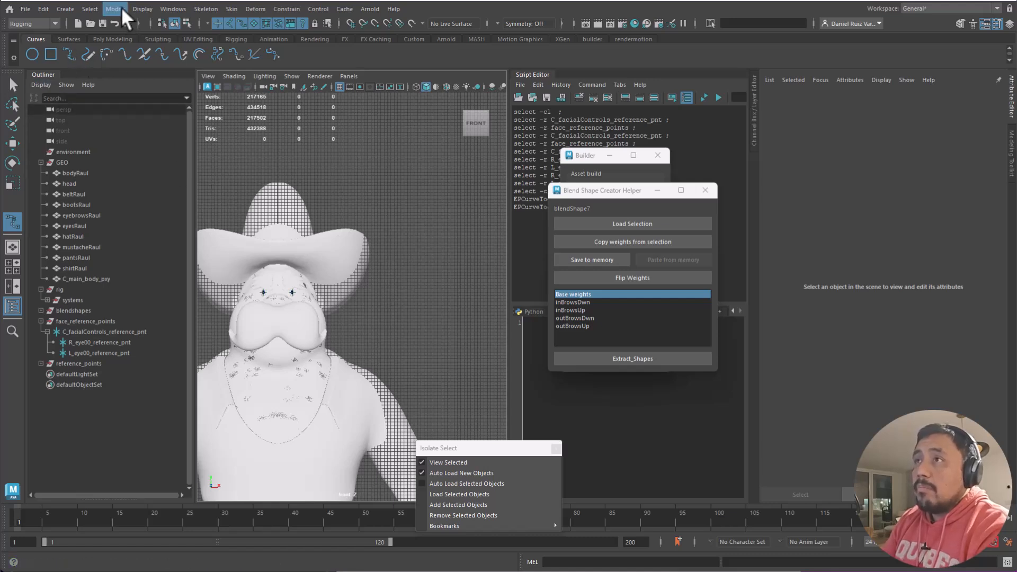
left_click(72, 8)
left_click(392, 286)
left_click(399, 255)
left_click(449, 256)
left_click(455, 285)
left_click(452, 314)
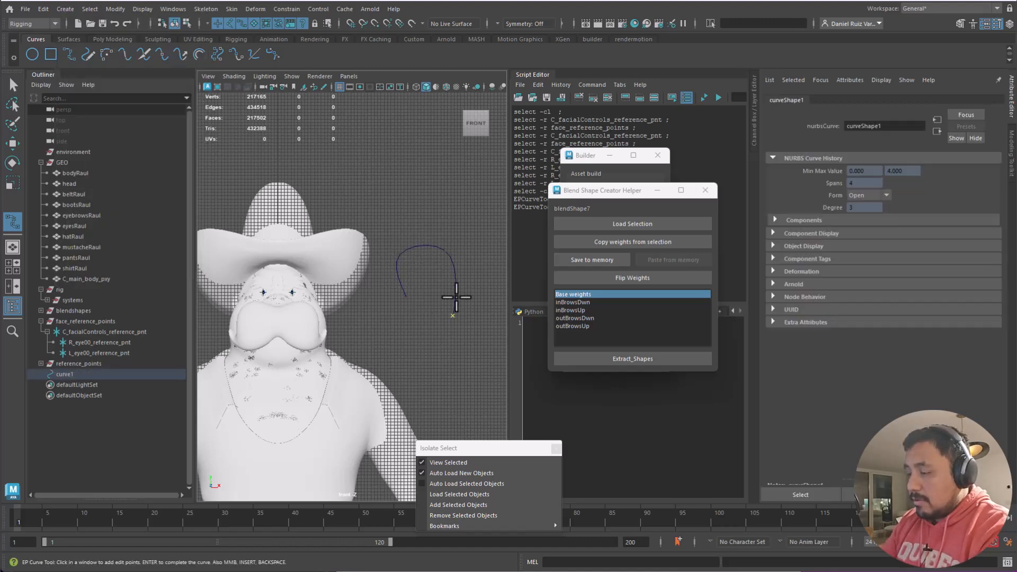
key("q")
key("Delete")
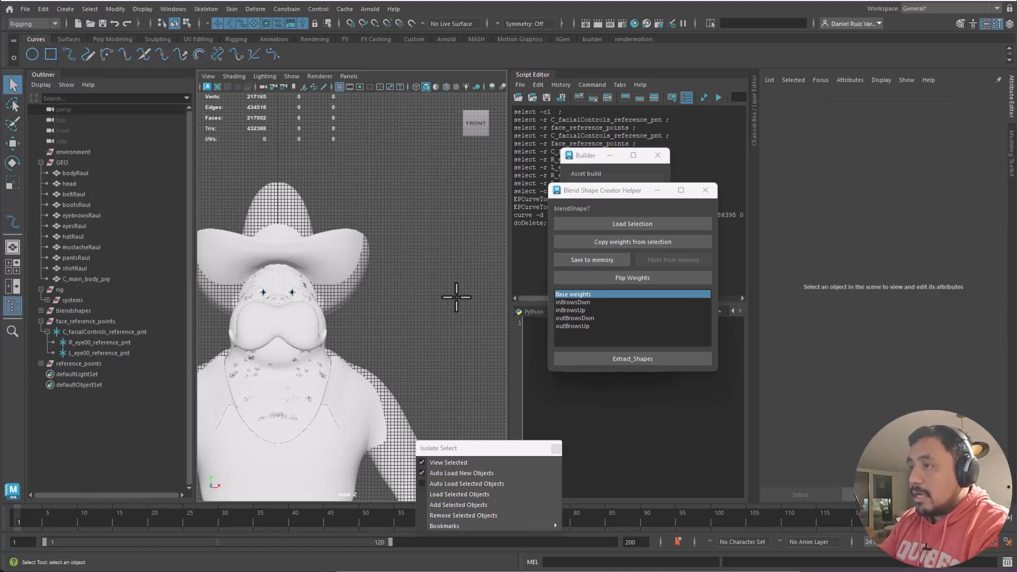
- Open the EP Curve Tool settings from Create > Curve Tools
left_click(89, 9)
mouse_move(63, 9)
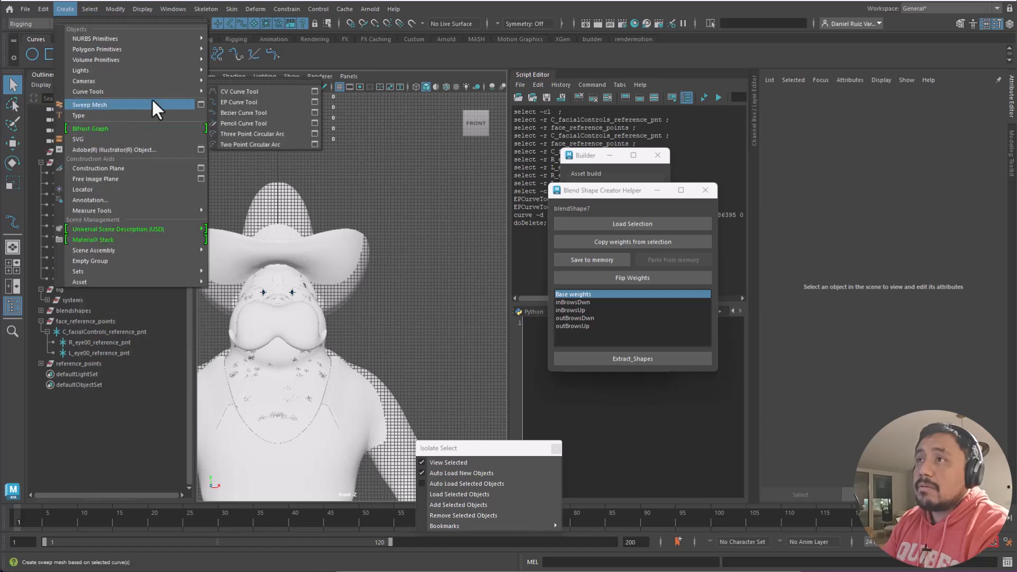
mouse_move(157, 91)
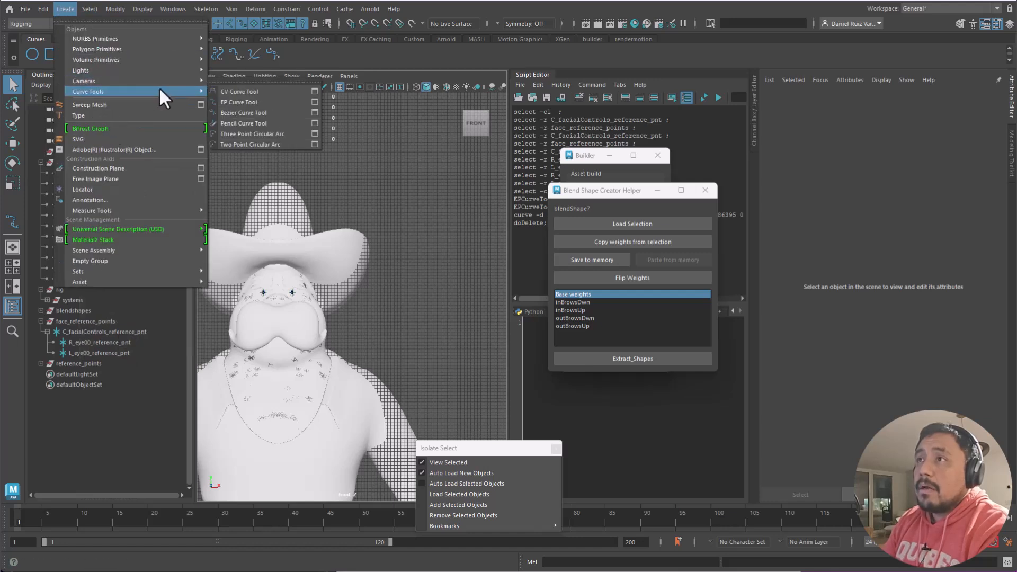
left_click(315, 100)
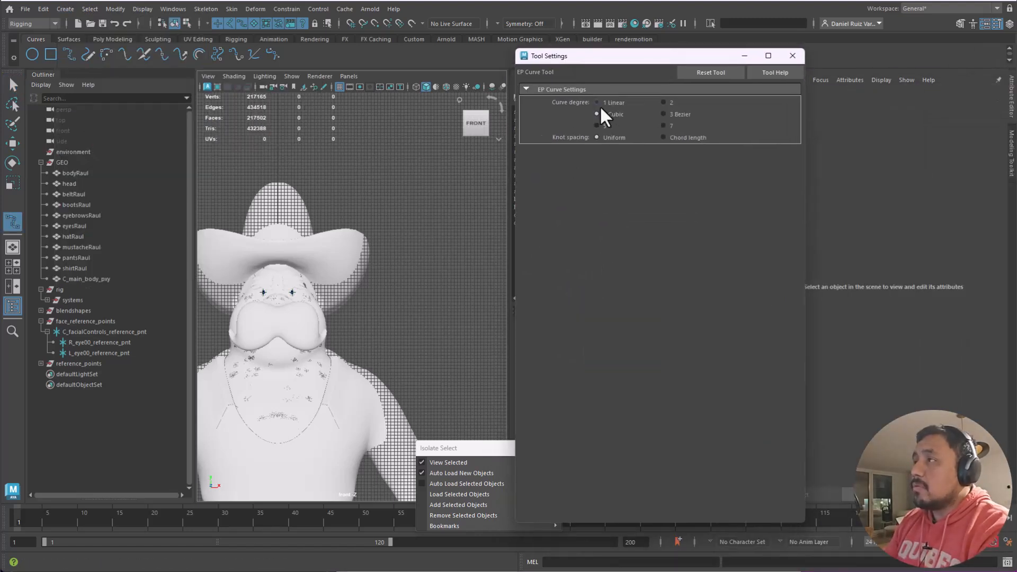
- Draw a closed grid-snapped square curve beside the character
right_click_drag(364, 277, 462, 365, "alt")
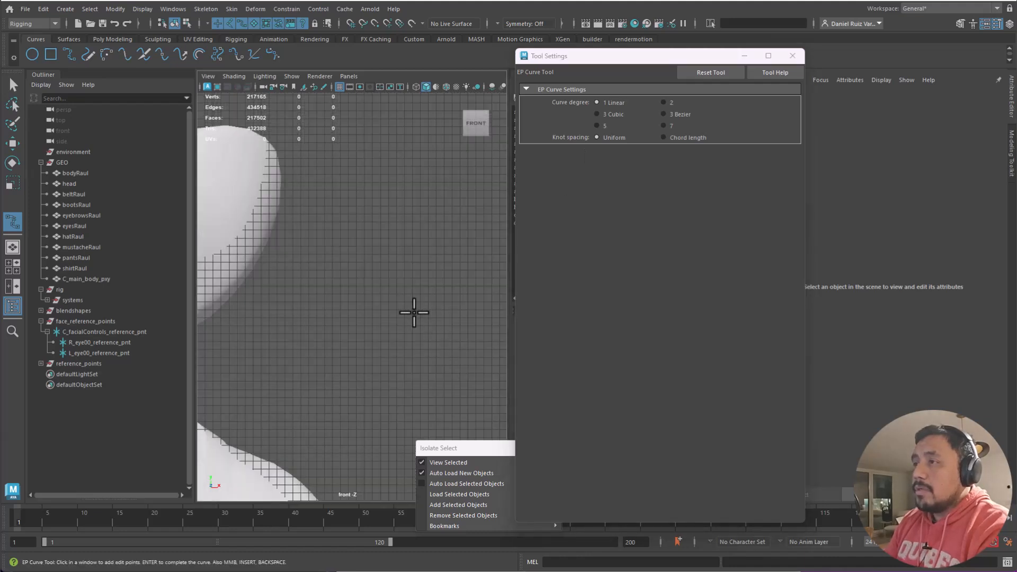
key("x")
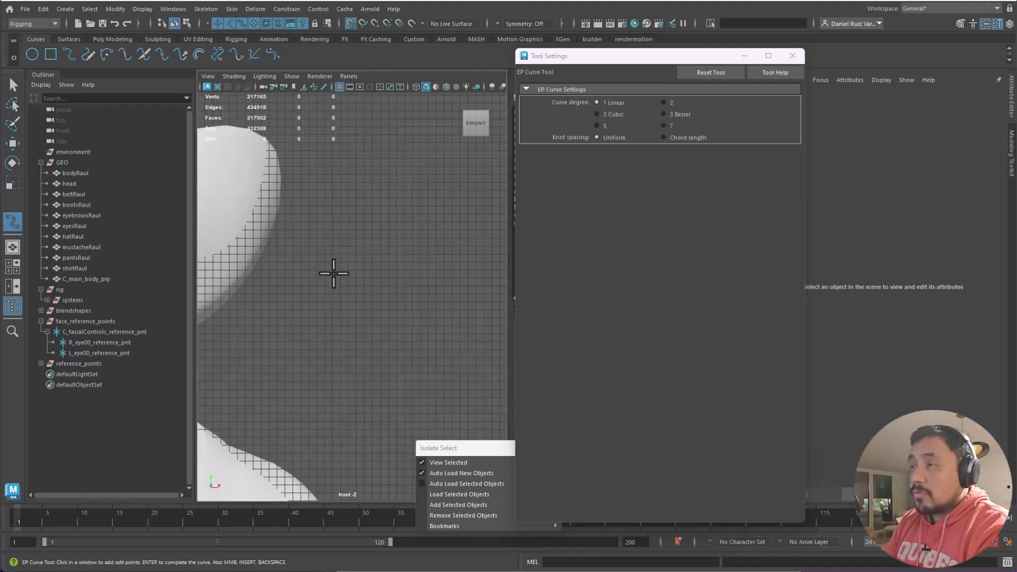
left_click(329, 255)
left_click(331, 325)
left_click(396, 323)
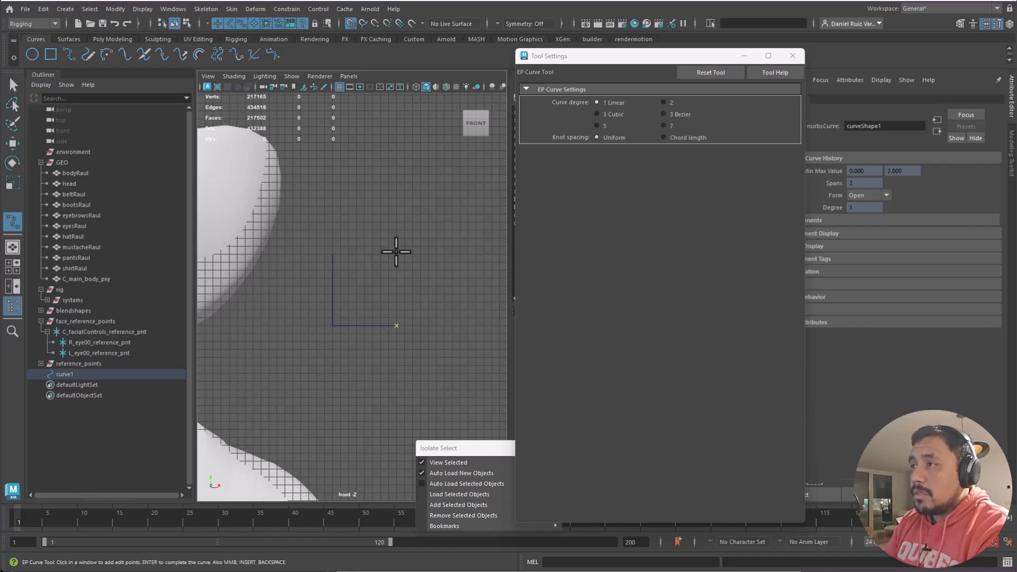
left_click(396, 255)
left_click(332, 254)
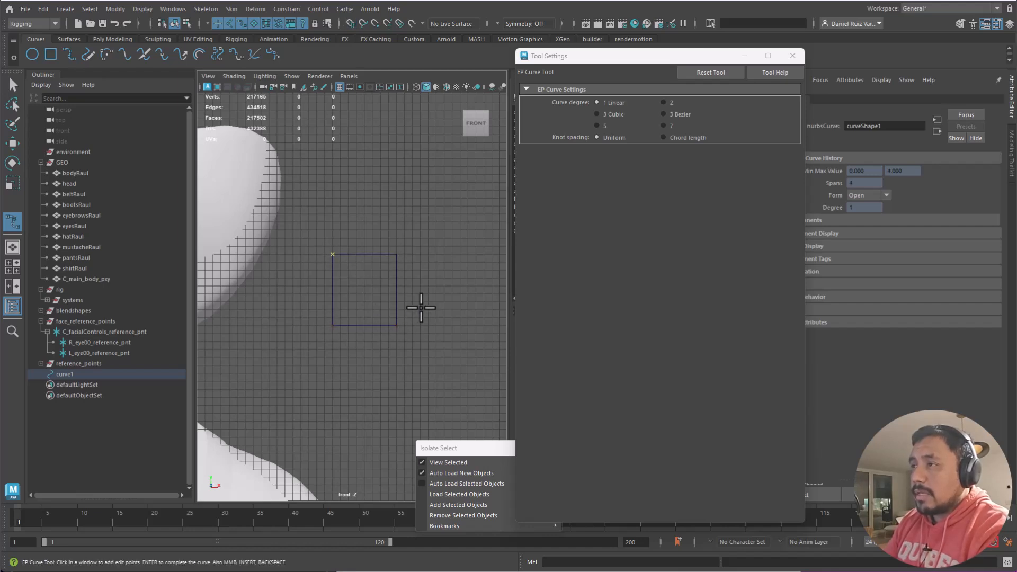
key("q")
- Move the square's points down toward the character's feet and isolate curve1 in the front view
scroll(419, 355, "down", 10)
key("w")
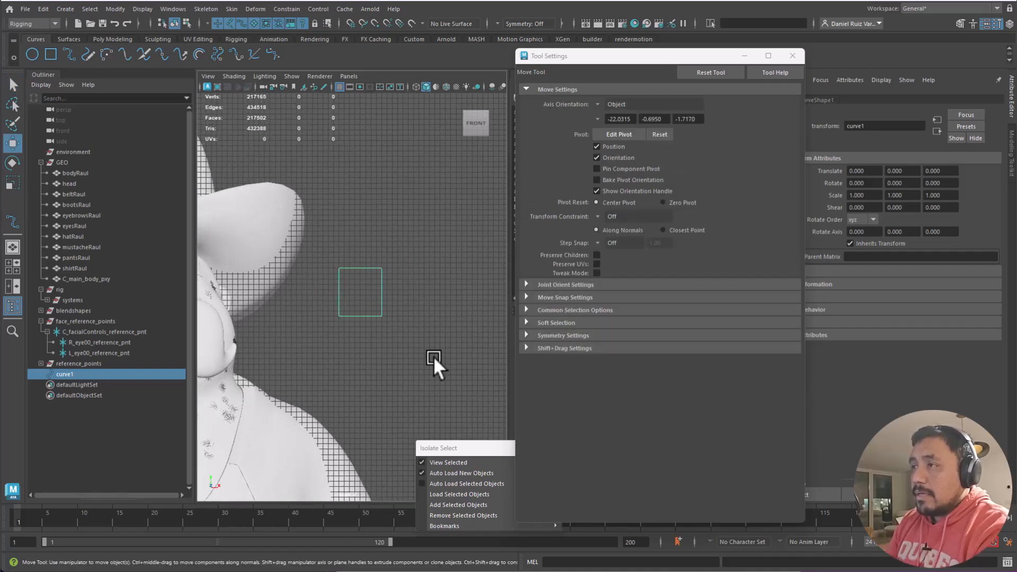
middle_click_drag(272, 285, 389, 240, "alt")
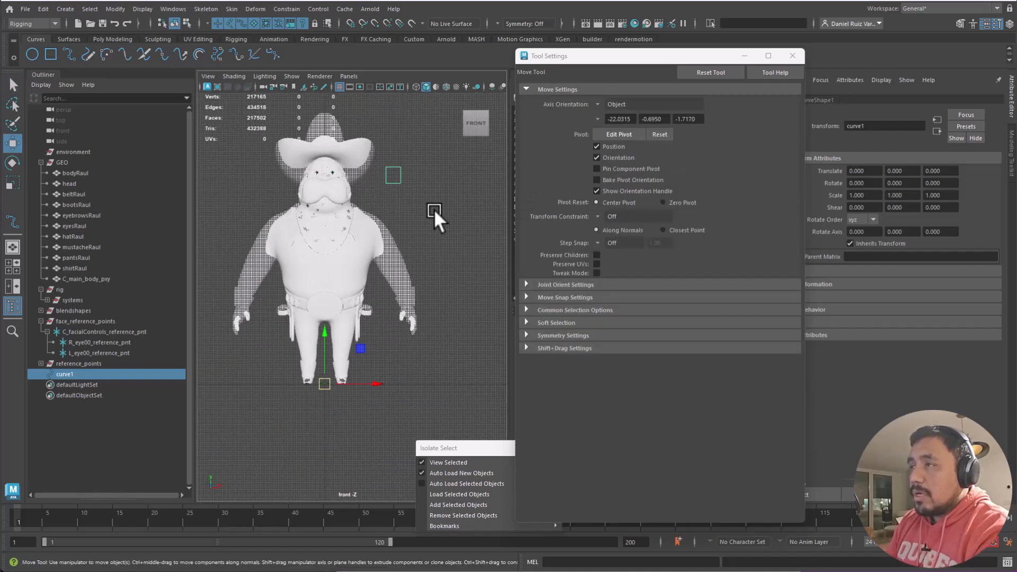
key("F8")
left_click_drag(429, 152, 382, 197)
left_click_drag(425, 141, 355, 350)
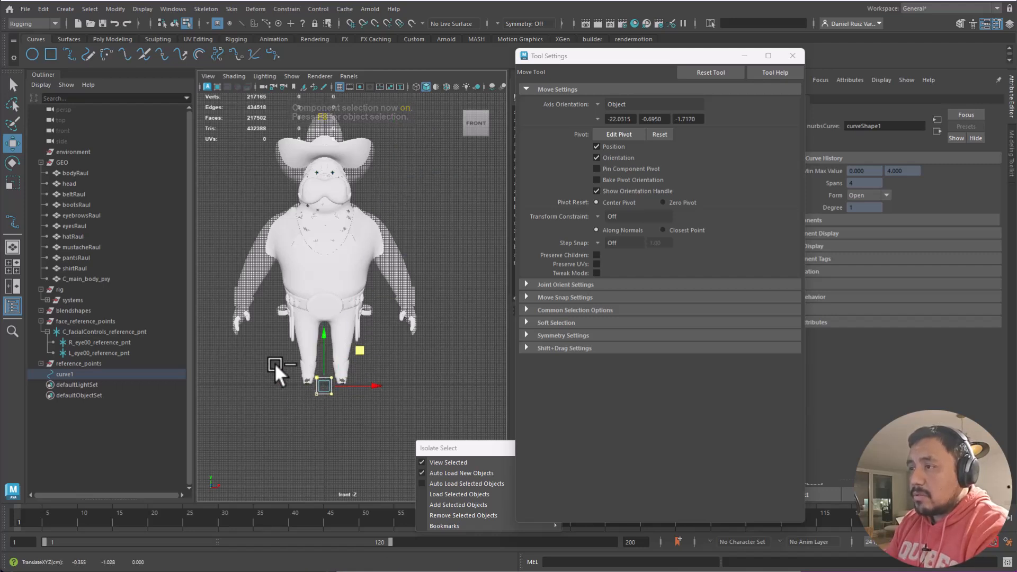
left_click_drag(270, 364, 388, 420, "ctrl+alt")
left_click_drag(291, 232, 411, 340, "ctrl+alt")
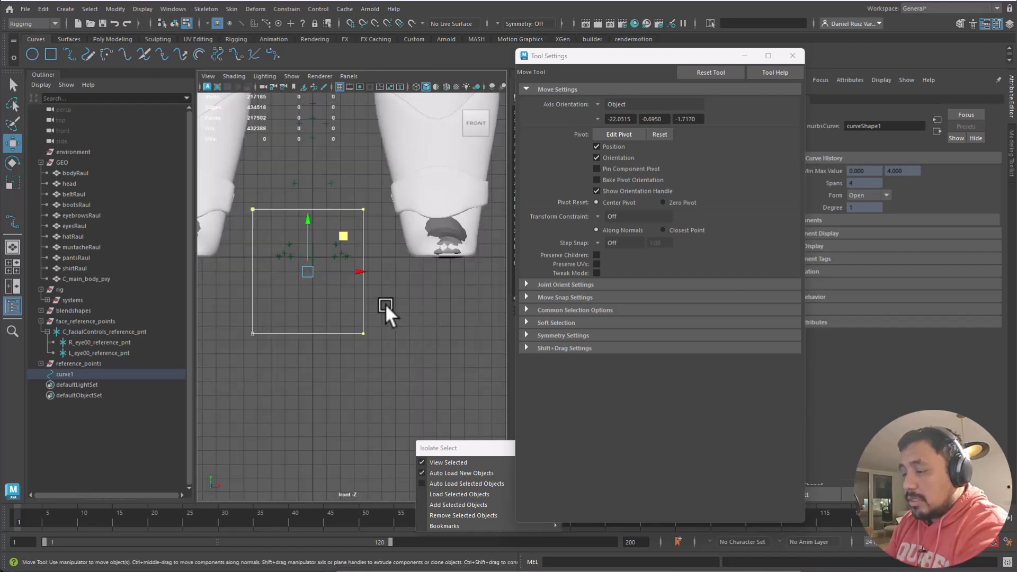
key("F8")
key("ctrl+1")
middle_click_drag(385, 214, 401, 274, "alt")
right_click_drag(402, 274, 397, 322, "alt")
- Adjust curve1's corner points to level its edges into an even square
key("F8")
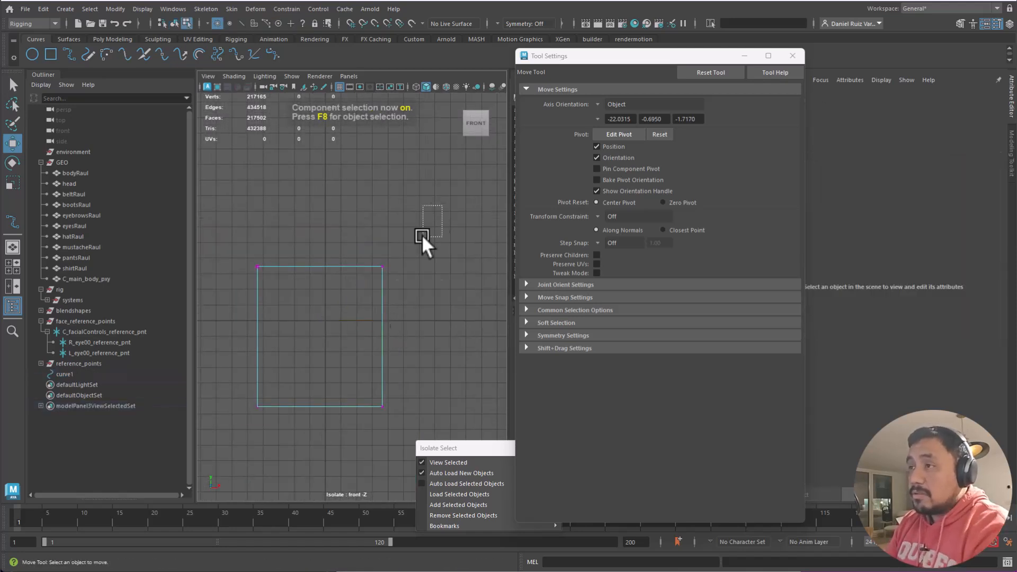
left_click_drag(438, 209, 207, 424)
left_click_drag(350, 313, 355, 285)
left_click_drag(409, 235, 389, 263)
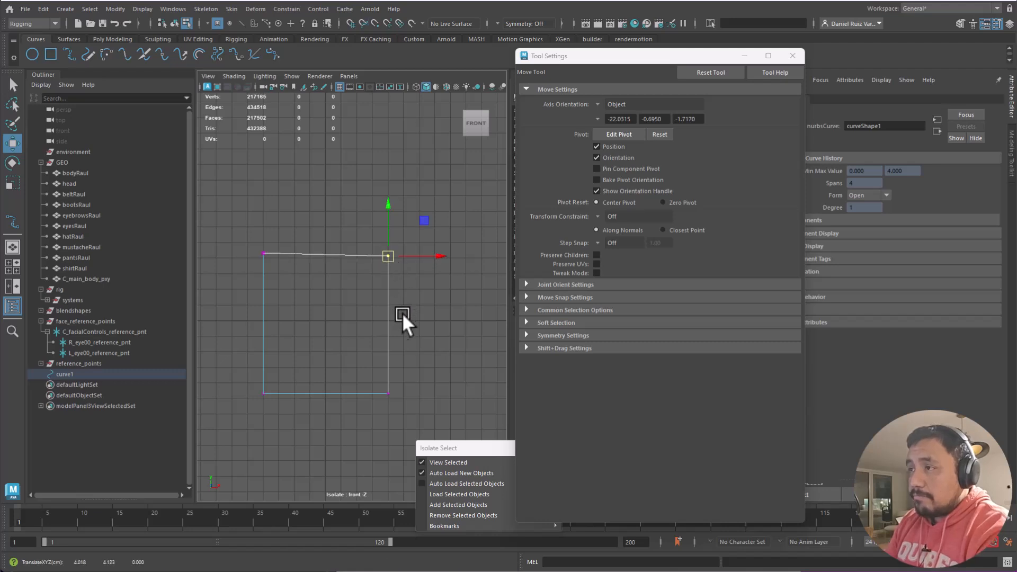
left_click(415, 218)
left_click_drag(415, 218, 244, 415)
left_click_drag(287, 212, 265, 259)
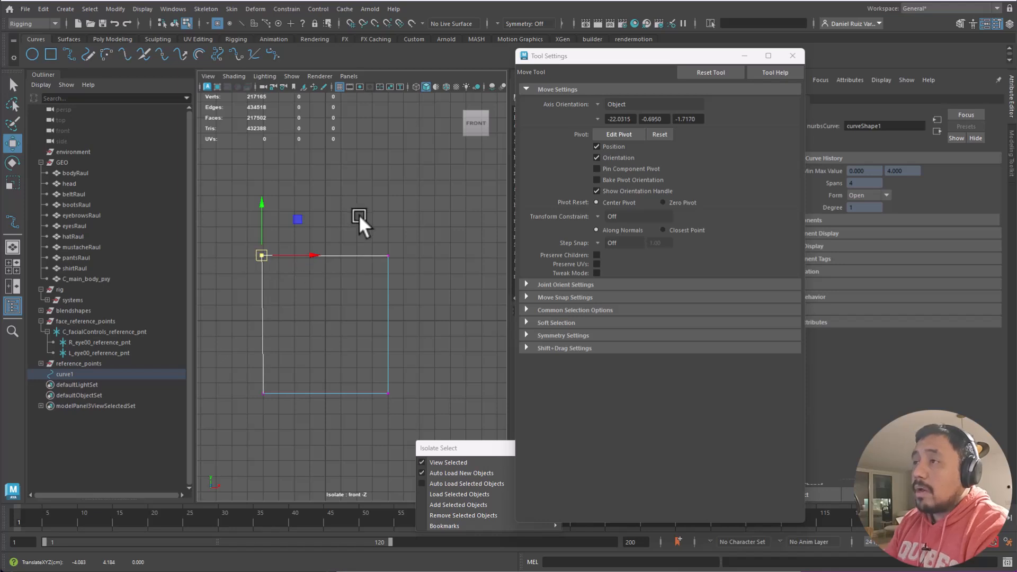
left_click(359, 217)
key("F8")
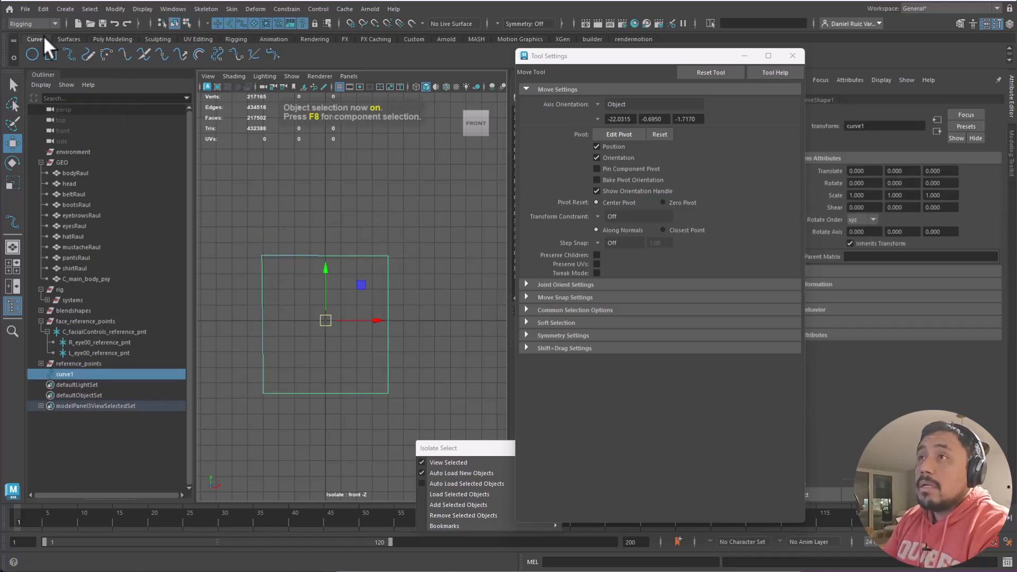
- Create a reference polygon cube, pCube1, at the origin
left_click(69, 39)
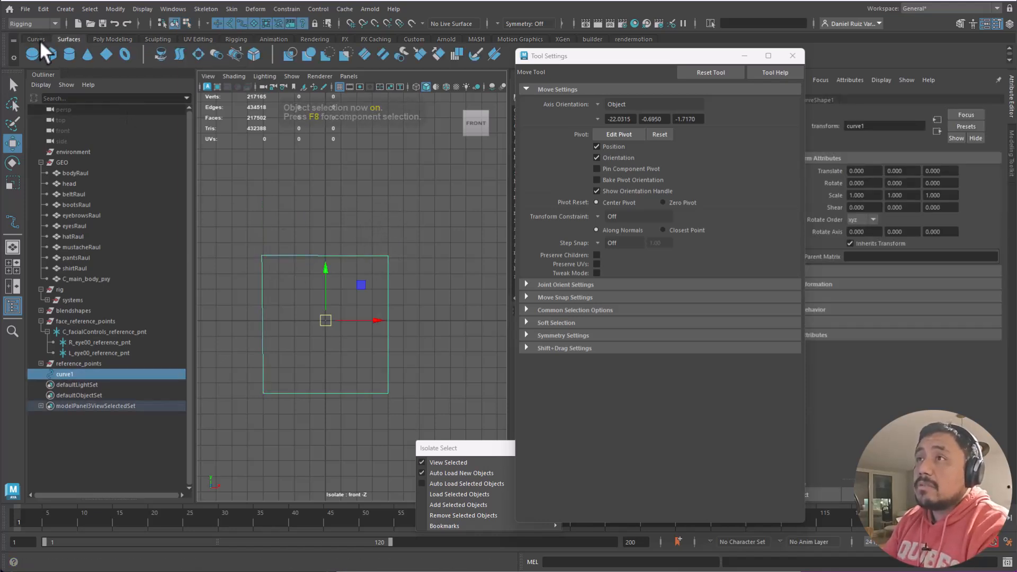
left_click(162, 38)
left_click(112, 39)
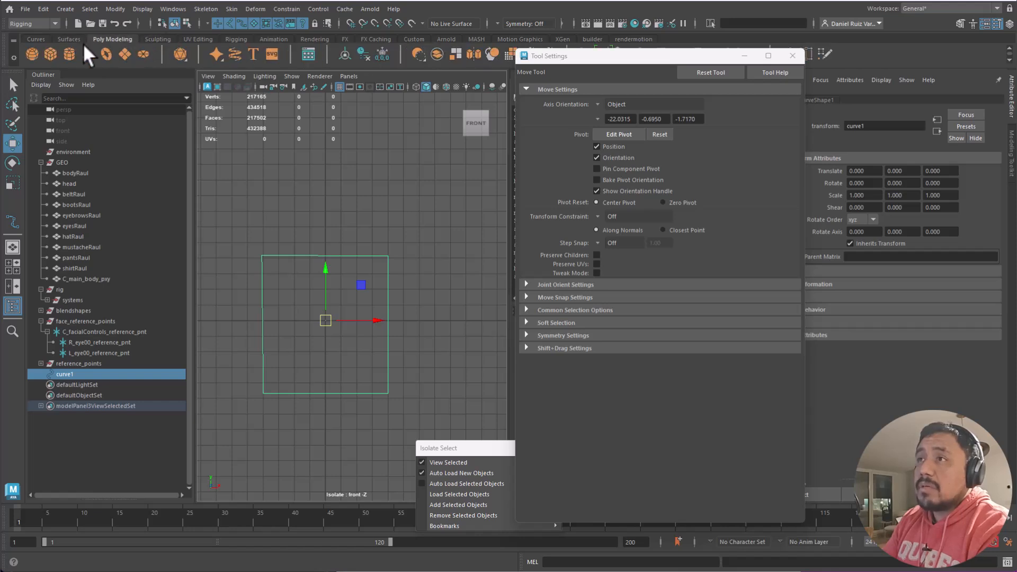
left_click(50, 53)
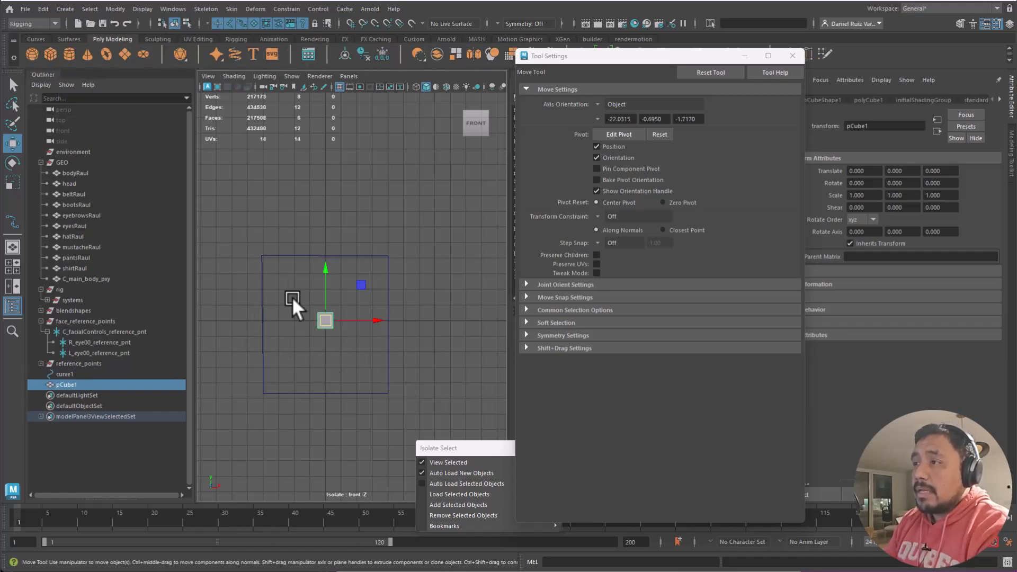
scroll(327, 340, "up", 5)
scroll(377, 295, "down", 5)
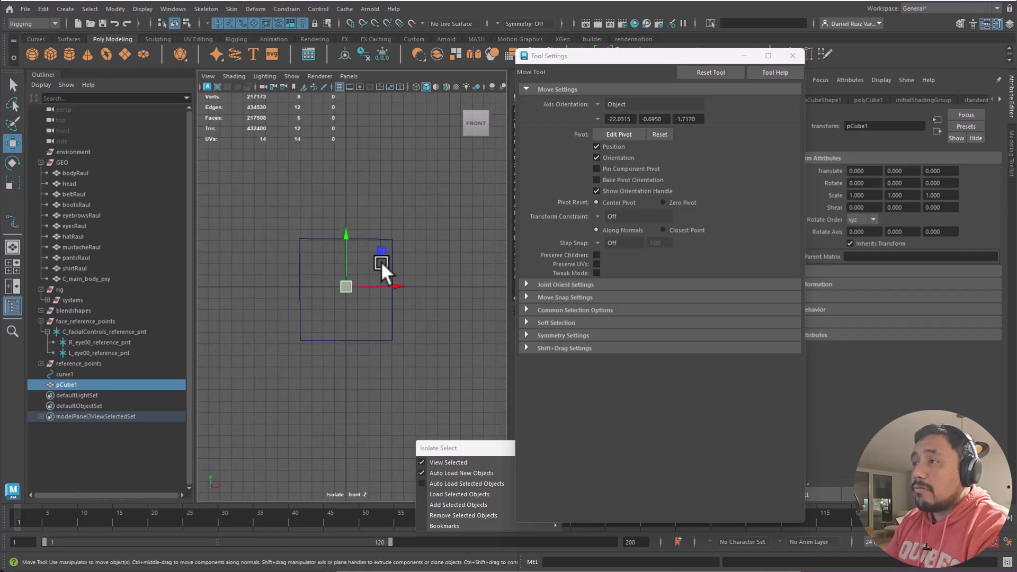
- Snap curve1's corner CVs to grid points forming a smaller square around pCube1
left_click(388, 252)
scroll(351, 298, "up", 2)
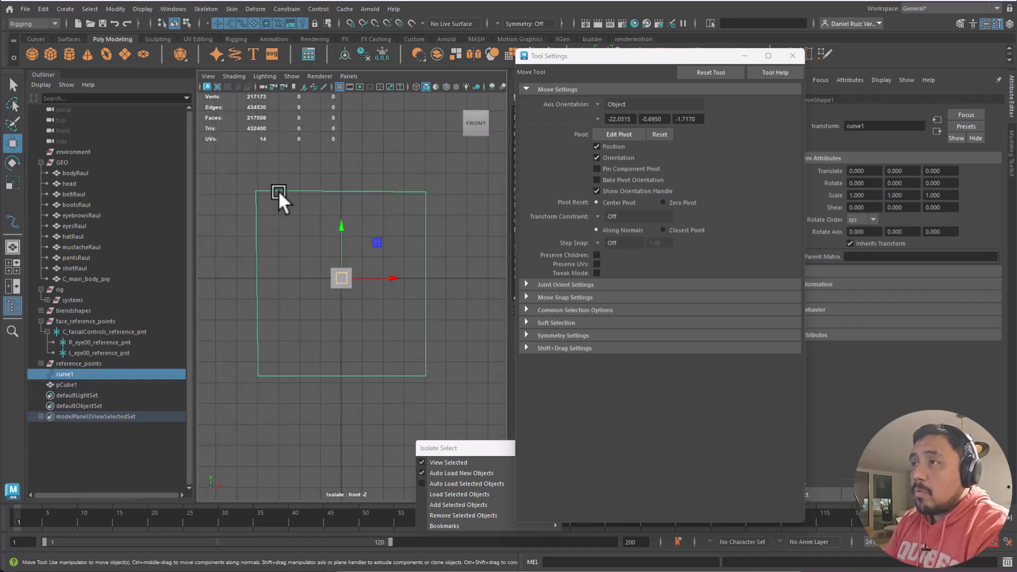
right_click_drag(157, 177, 157, 178)
left_click_drag(278, 164, 311, 255)
left_click_drag(443, 174, 394, 254)
left_click_drag(445, 350, 361, 299)
left_click(255, 367)
mouse_move(265, 369)
left_mouse_down()
mouse_move(311, 311)
mouse_move(312, 295)
left_mouse_up()
left_click_drag(289, 233, 356, 303, "ctrl+alt")
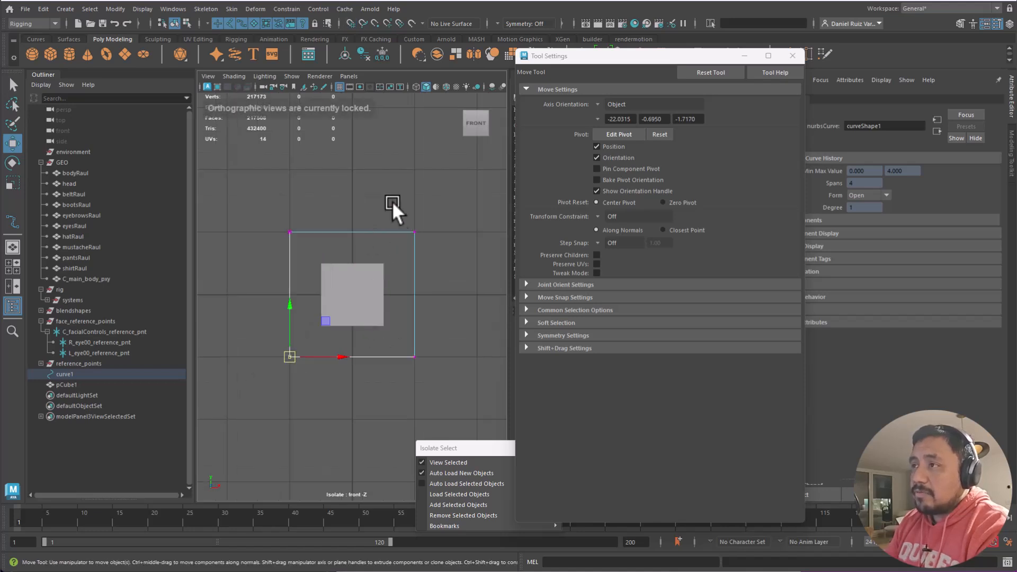
key("F8")
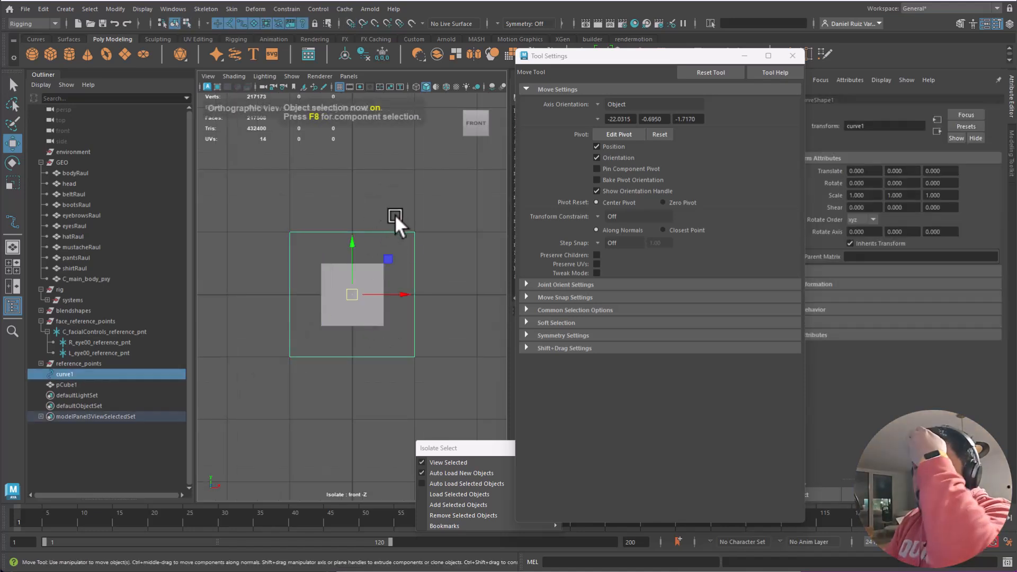
left_click(38, 39)
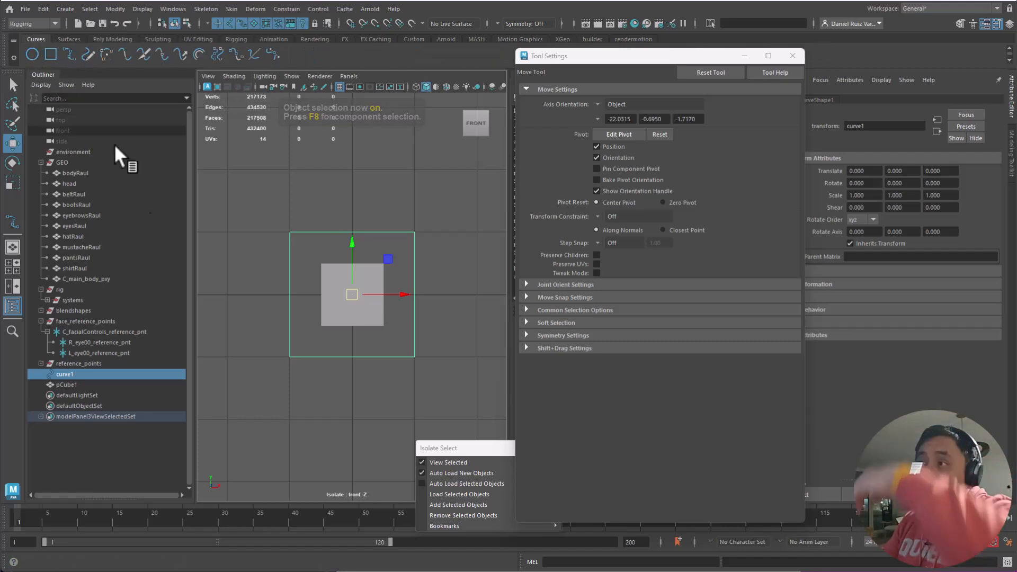
- Create a NURBS circle and bring up the Channel Box, moving floating windows aside
left_click(33, 54)
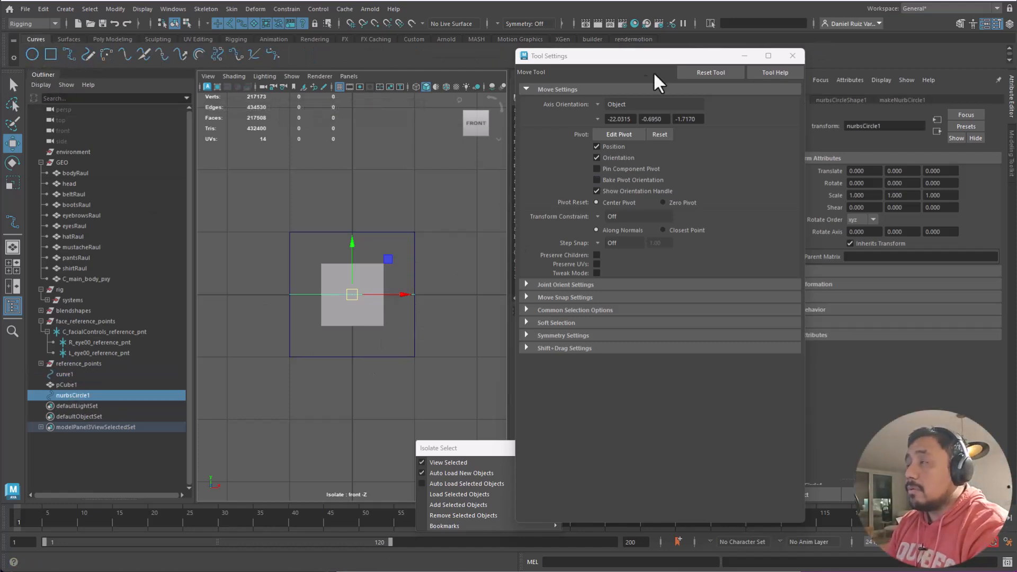
left_click_drag(629, 55, 802, 122)
left_click(967, 122)
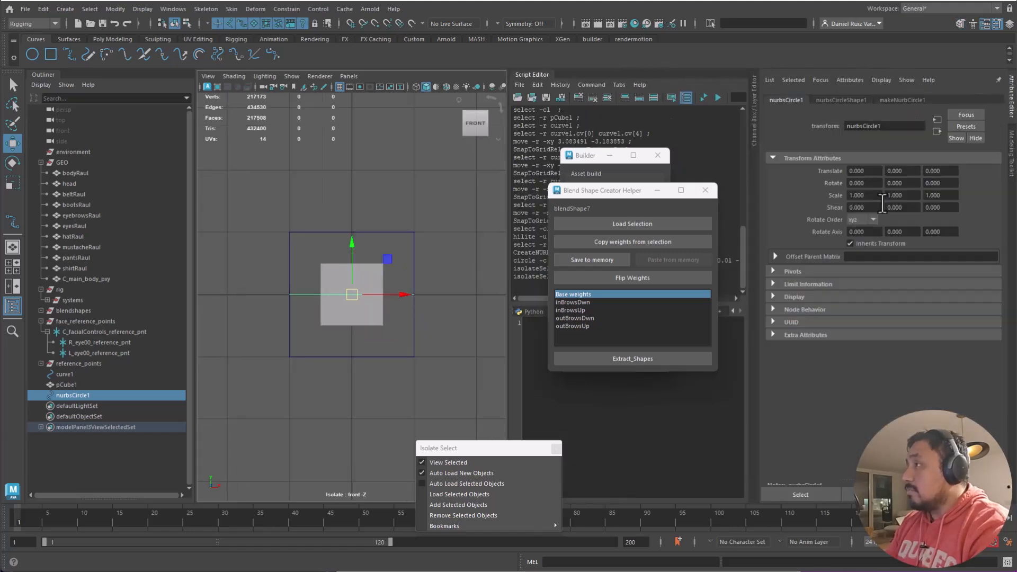
key("ctrl+a")
left_click_drag(622, 191, 825, 204)
left_click_drag(593, 155, 835, 139)
- Set makeNurbCircle1 to Normal Z 1, Normal Y 0 and Radius 0.1
left_click(639, 219)
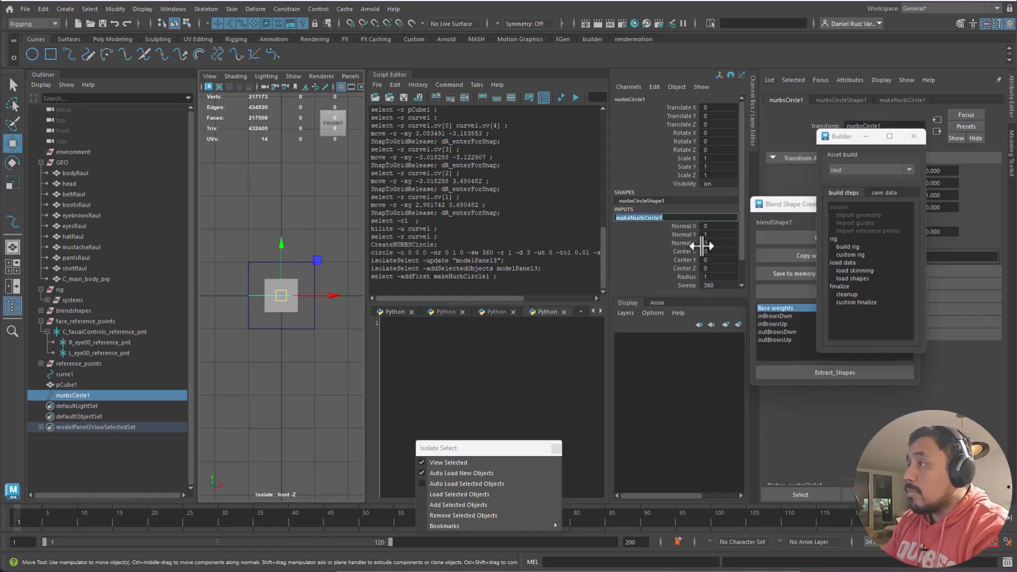
left_click(713, 242)
type("1")
key("Return")
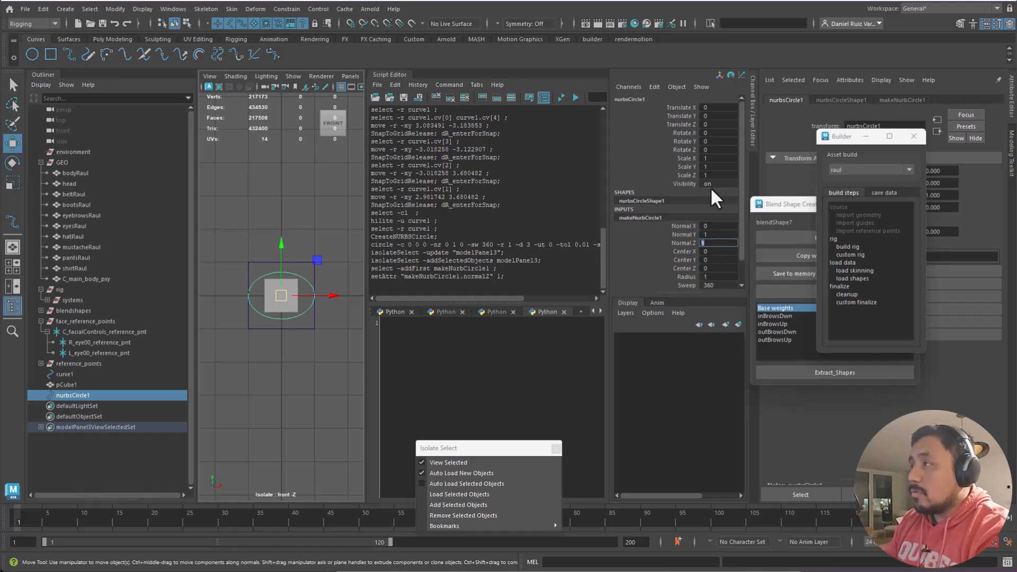
left_click(733, 234)
type("0")
key("Return")
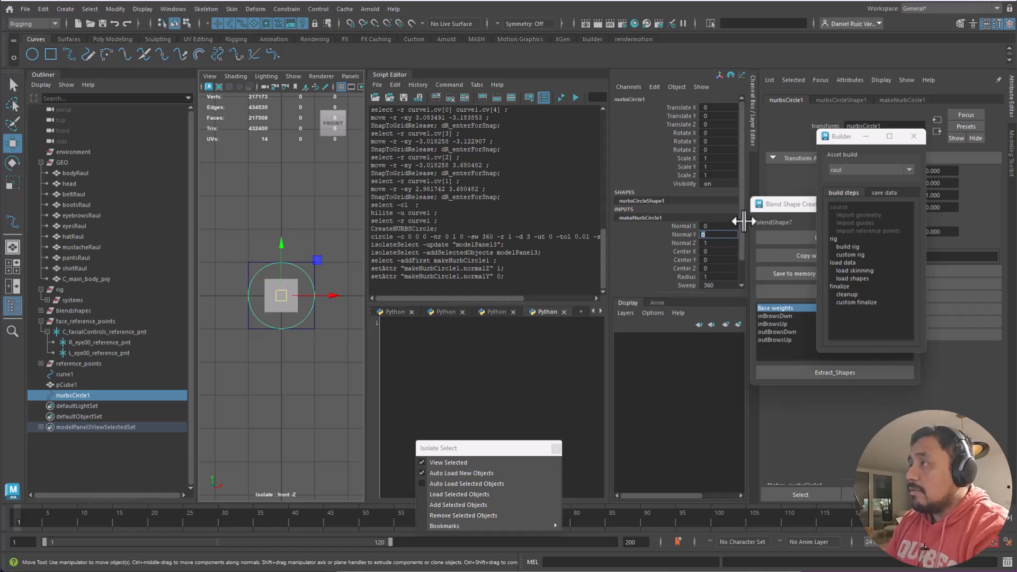
scroll(723, 275, "down", 1)
left_click(715, 250)
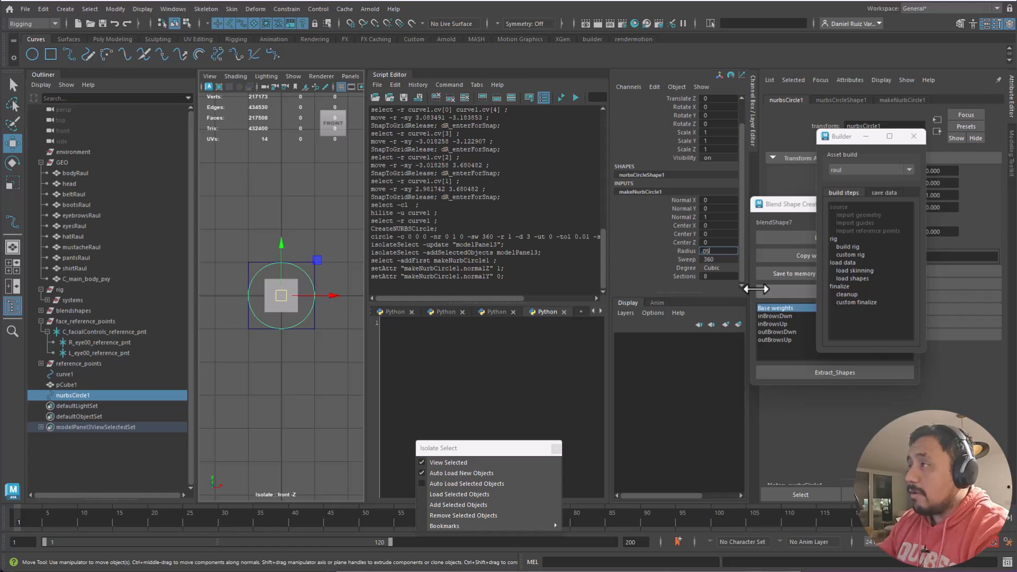
key("Return")
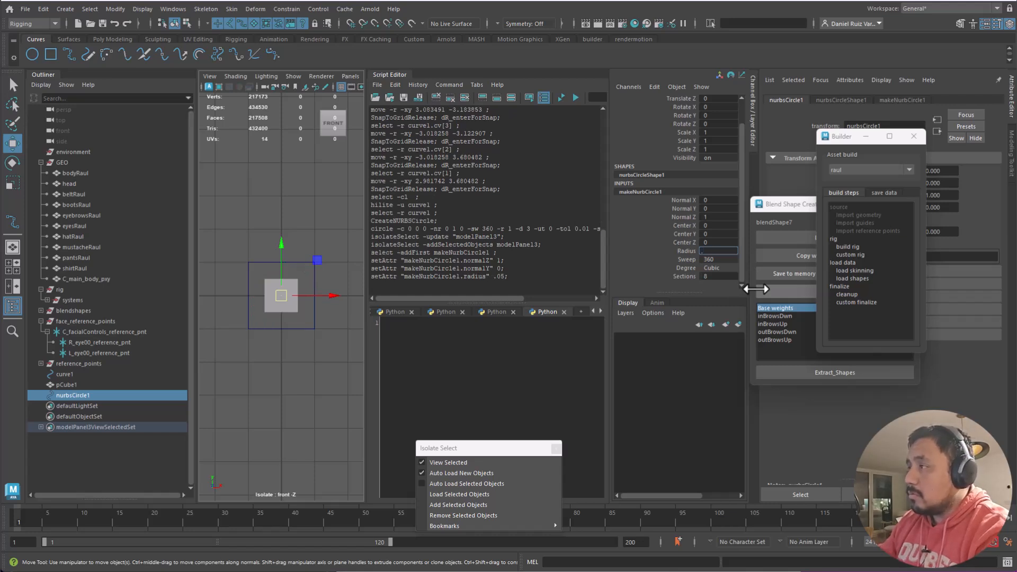
type(".1")
key("Return")
- Delete the reference cube pCube1
left_click(285, 329)
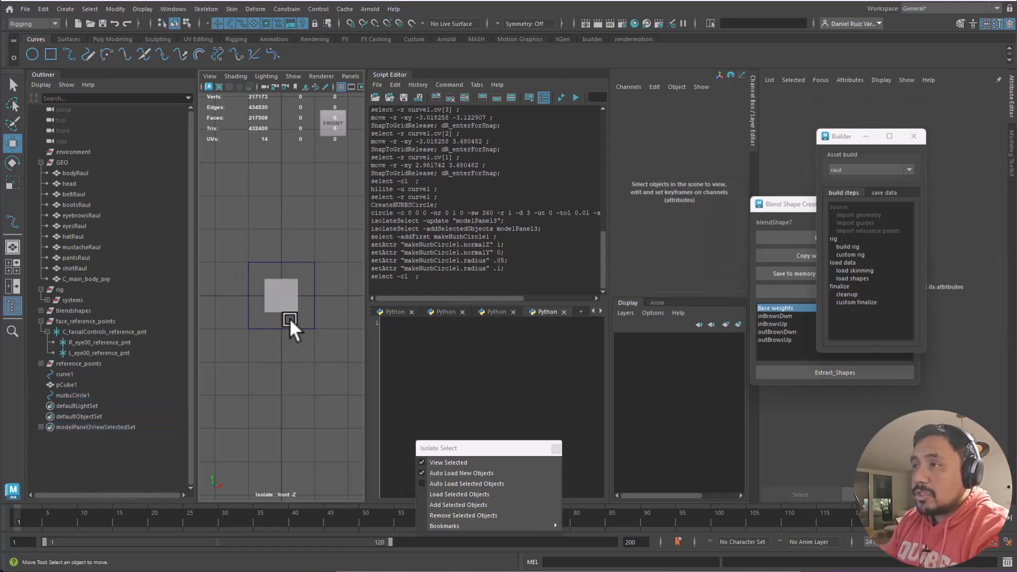
left_click(291, 309)
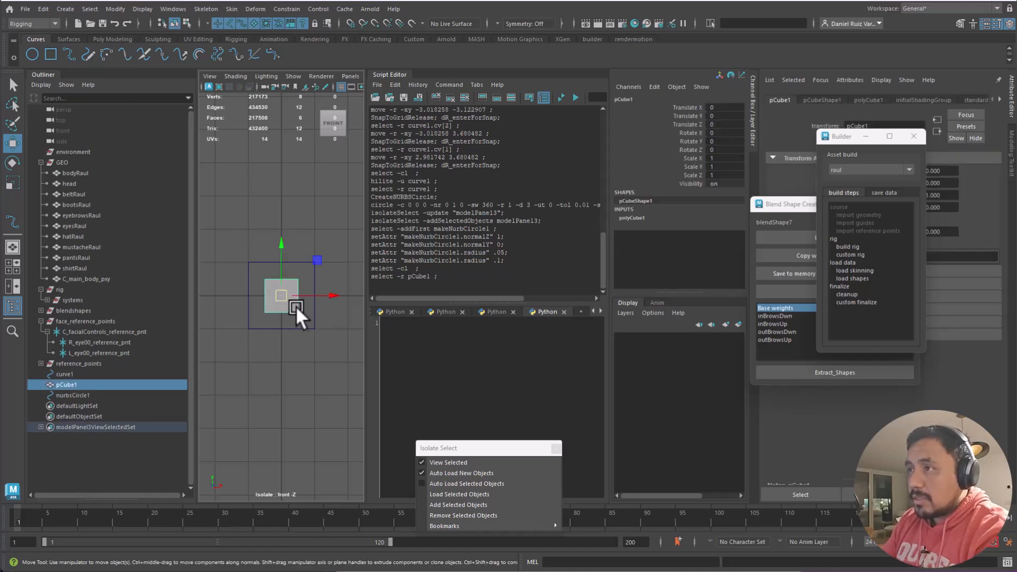
key("Delete")
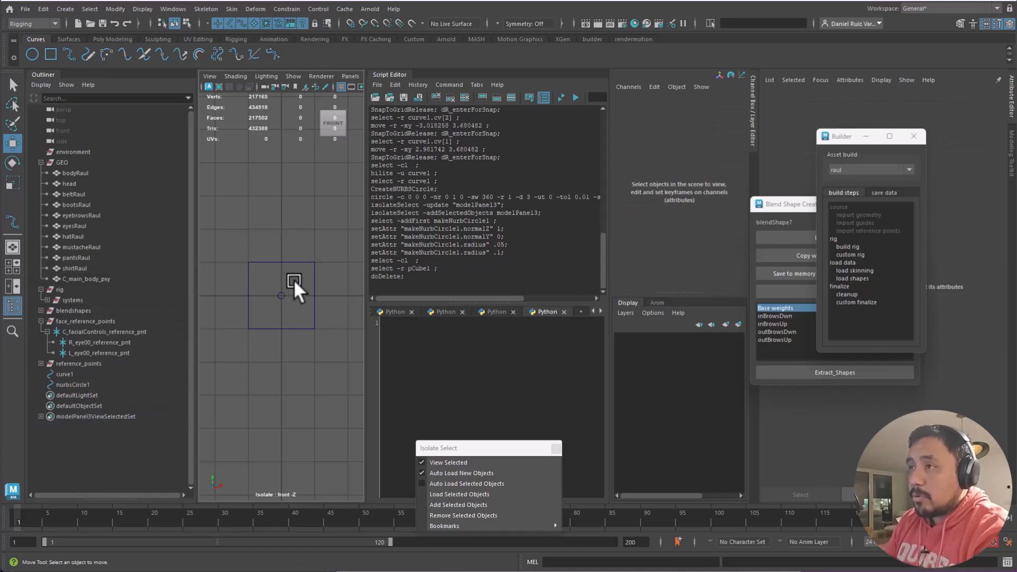
- Try moving nurbsCircle1, undo the move, and reframe the front view on it
left_click(284, 296)
left_click_drag(281, 272, 339, 283)
key("ctrl+z")
right_click_drag(227, 230, 341, 323, "alt")
middle_click_drag(270, 303, 301, 306, "alt")
right_click_drag(301, 306, 335, 345, "alt")
middle_click_drag(326, 333, 306, 326, "alt")
right_click_drag(306, 326, 329, 326, "alt")
middle_click_drag(329, 326, 314, 318, "alt")
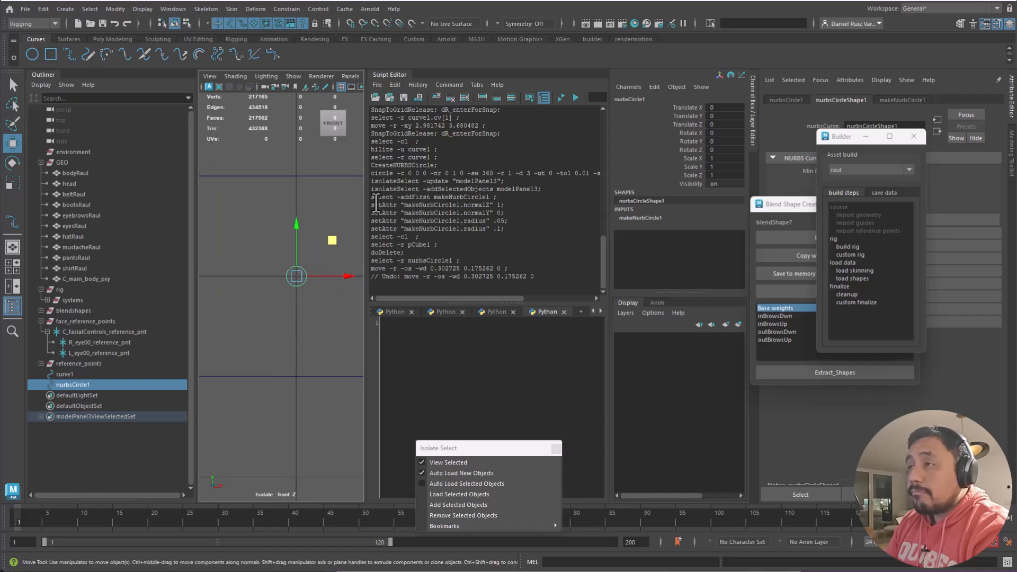
- Widen the front viewport, then test-move the circle in X and undo back to origin
left_click_drag(365, 196, 535, 212)
right_click_drag(316, 208, 370, 308, "alt")
left_click_drag(414, 284, 420, 280)
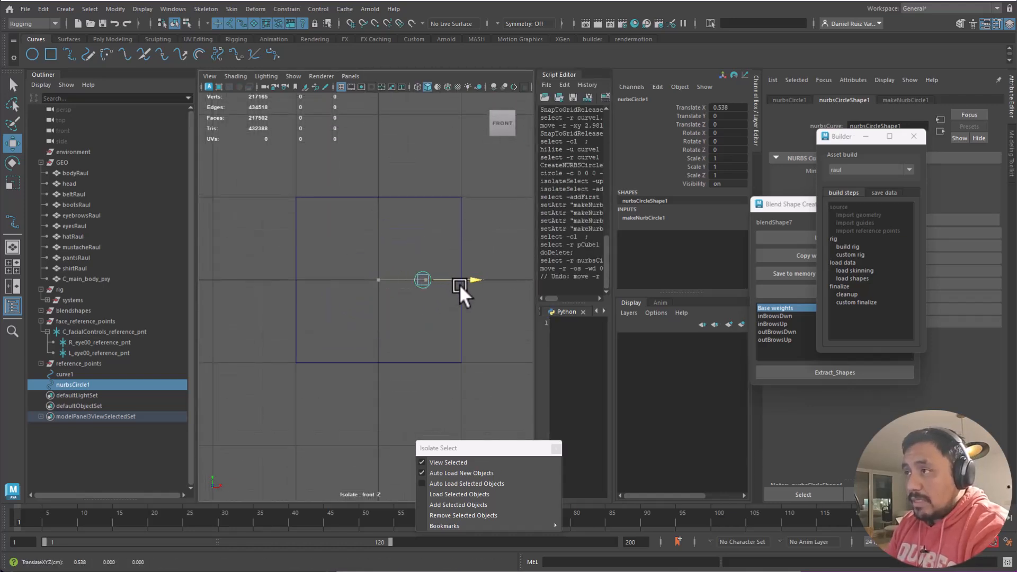
left_click_drag(487, 284, 490, 288)
key("ctrl+z")
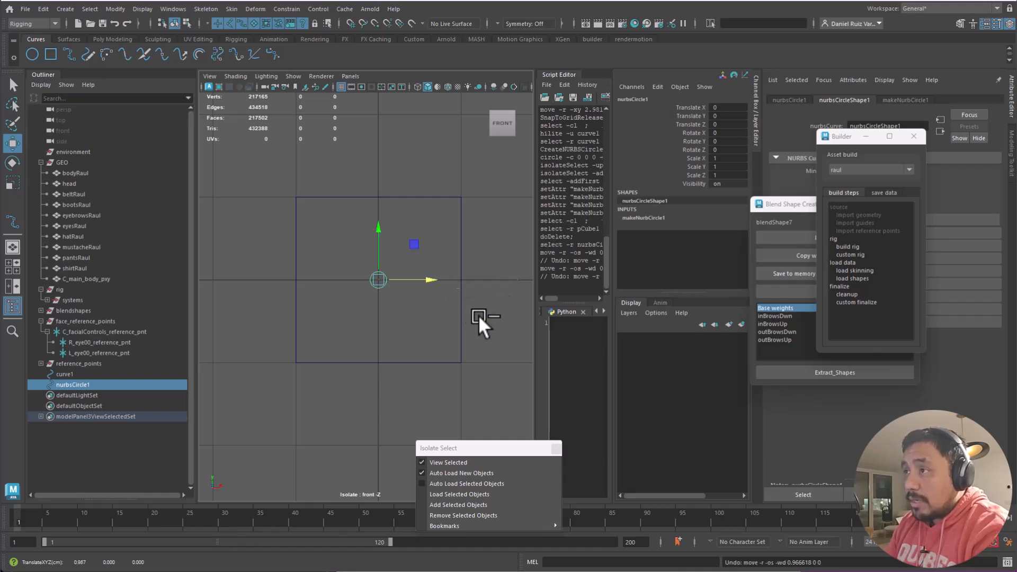
scroll(419, 281, "down", 5)
- Select curve1's two top CVs and raise its top edge
left_click(453, 242)
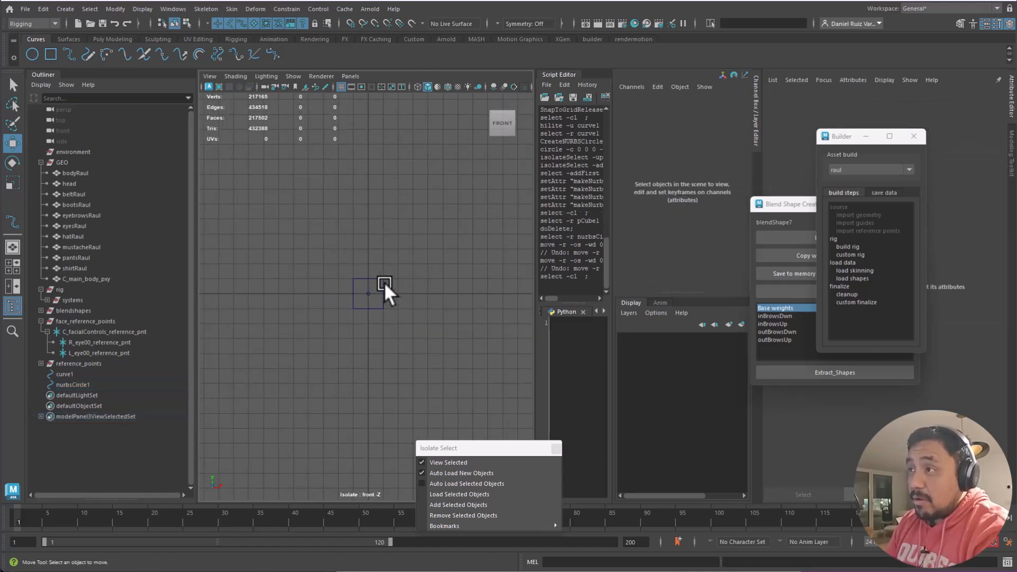
left_click(384, 284)
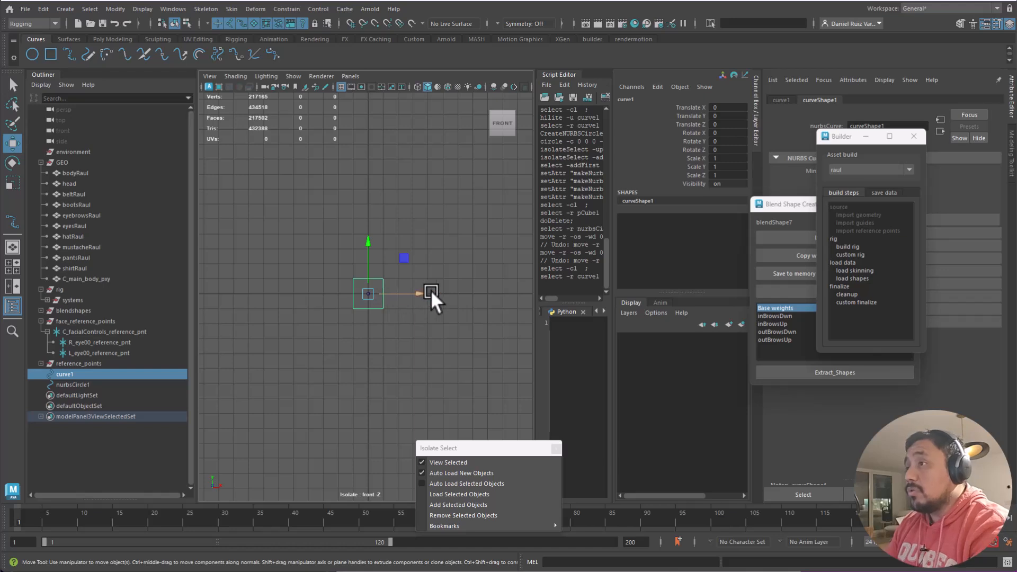
right_click_drag(383, 282, 258, 300)
left_click_drag(318, 354, 419, 254)
left_click(422, 269)
left_click(385, 280)
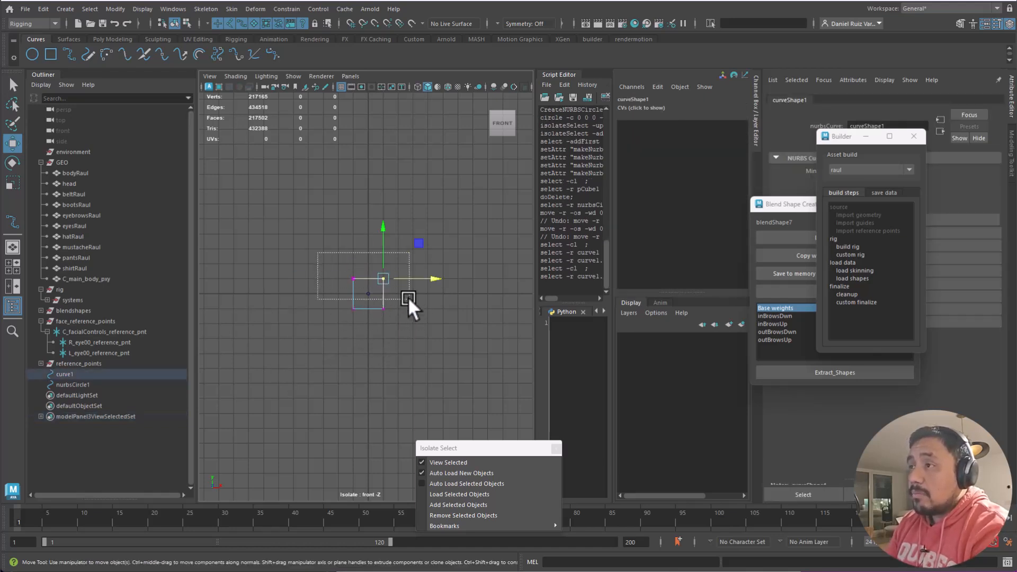
left_click_drag(407, 290, 408, 291)
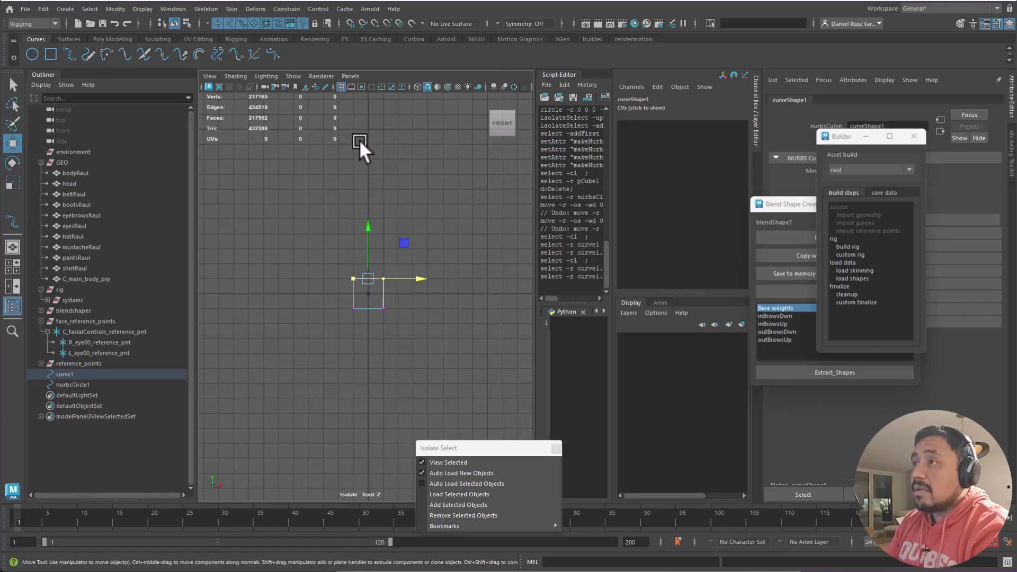
left_click(411, 274)
left_click_drag(370, 243, 371, 163)
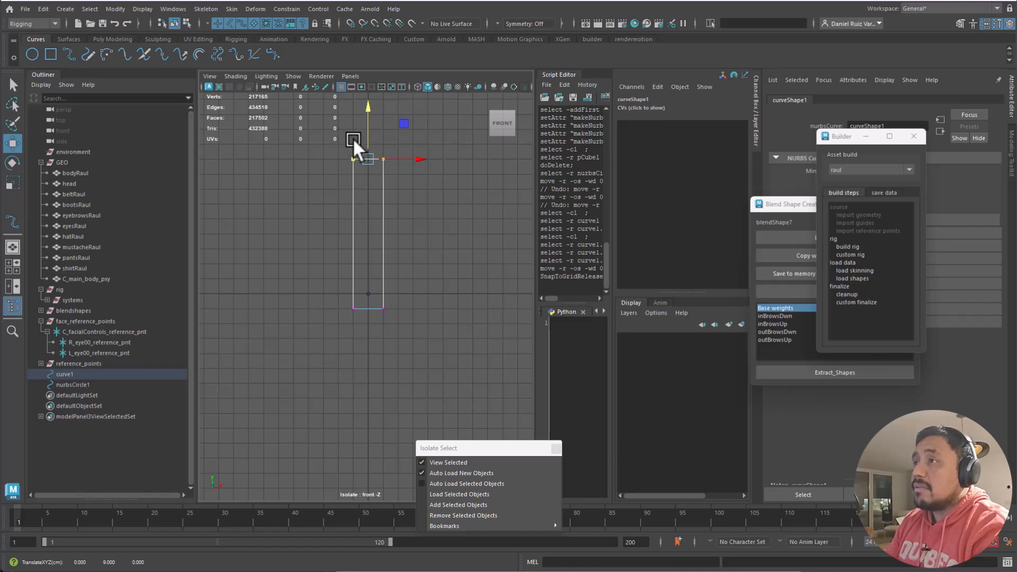
left_click_drag(365, 142, 365, 142)
- Lower curve1's bottom CVs to -3 with grid snapping
left_click_drag(409, 322, 340, 297)
middle_click_drag(405, 336, 417, 260, "alt")
right_click_drag(416, 260, 372, 256, "alt")
key("x")
left_click_drag(378, 219, 405, 357)
- Push curve1's right and left CV columns outward, then select nurbsCircle1
left_click_drag(410, 97, 387, 371)
left_click_drag(418, 233, 492, 240)
left_click_drag(387, 98, 339, 358)
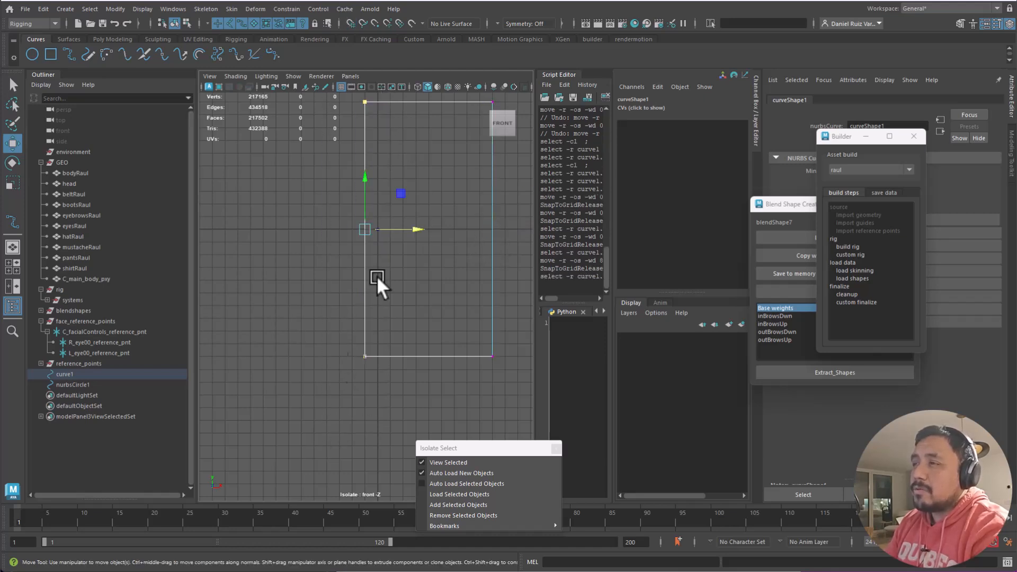
left_click_drag(397, 233, 267, 243)
left_click(407, 271)
left_click_drag(403, 207, 366, 237)
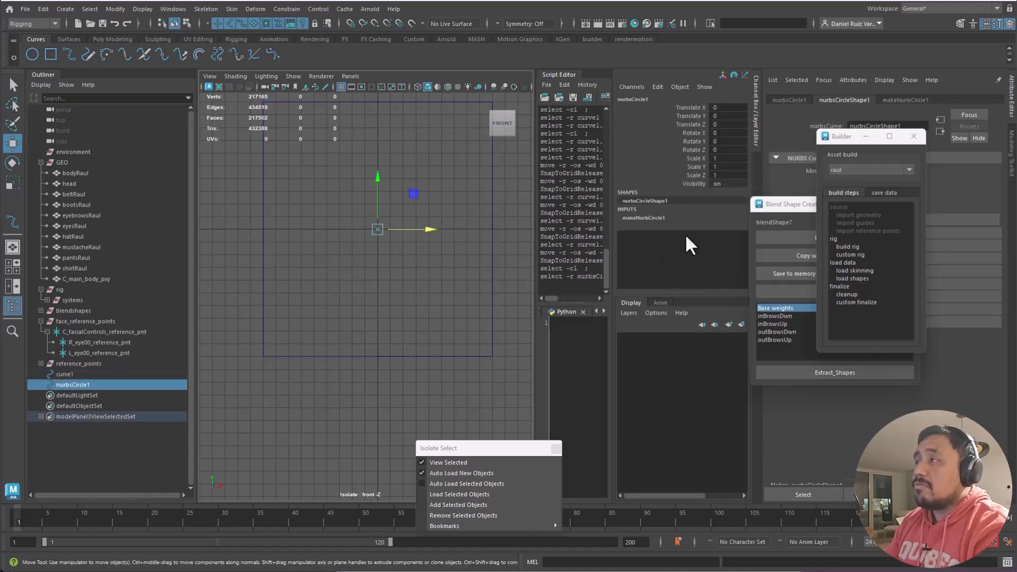
- Set the makeNurbCircle1 radius to 1
left_click(651, 218)
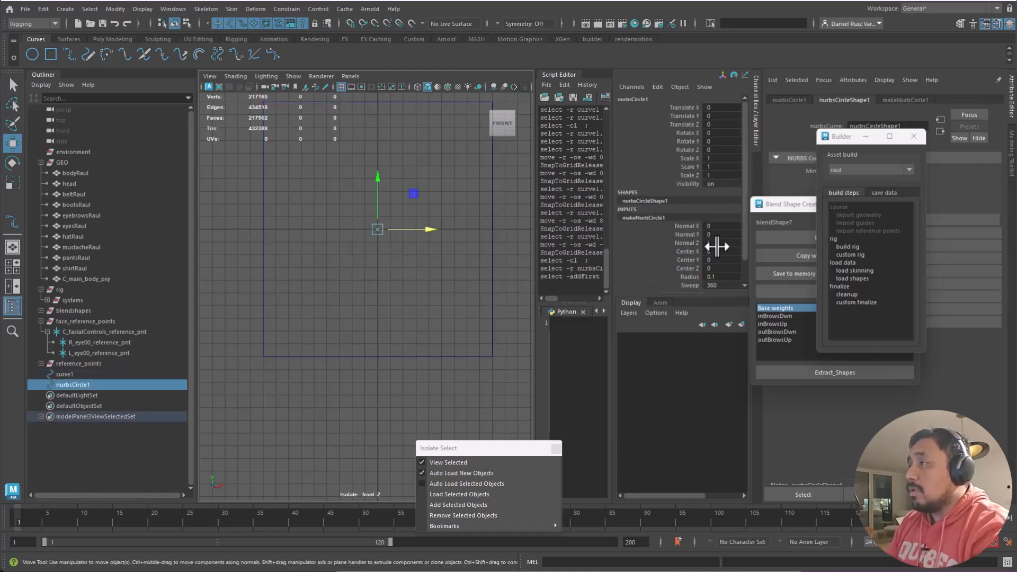
double_click(733, 277)
type("1")
key("Return")
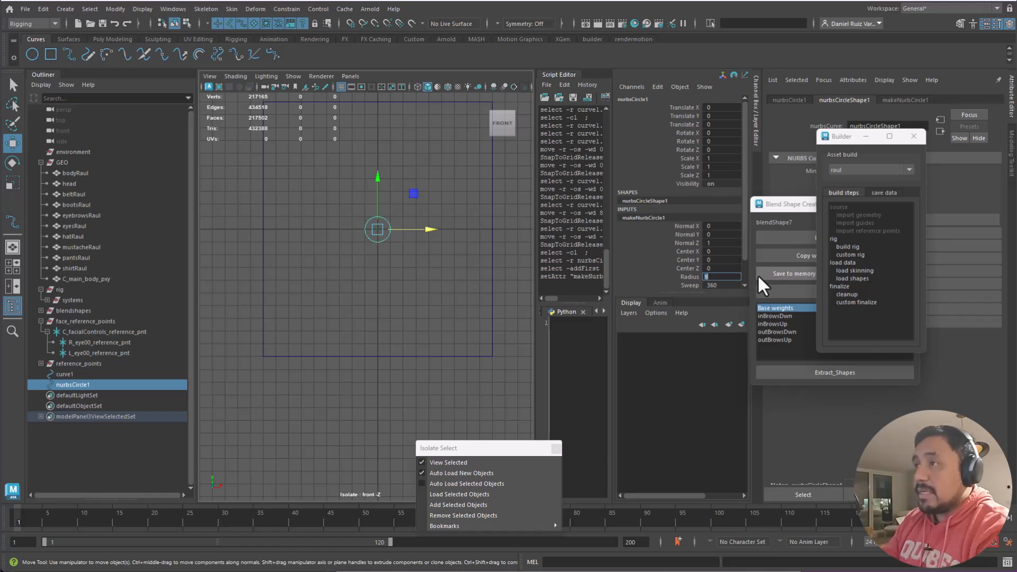
- Select curve1's right-side control vertices and snap them to X 10
left_click(412, 252)
left_click(381, 242)
middle_click_drag(428, 227, 420, 291, "alt")
right_click_drag(421, 291, 454, 243, "alt")
left_click(483, 241)
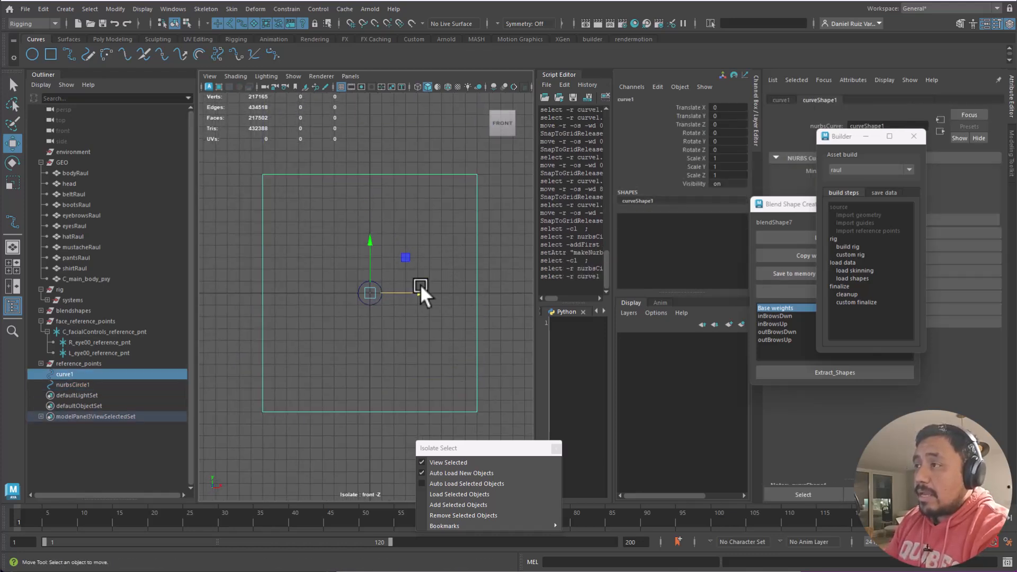
right_click_drag(422, 282, 430, 281)
left_click_drag(493, 158, 459, 222)
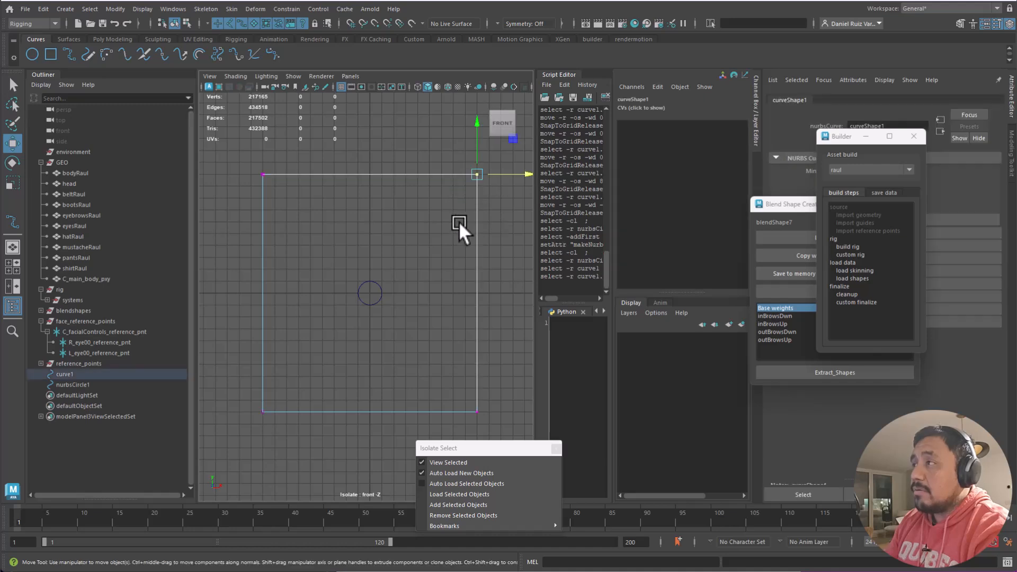
left_click(634, 108)
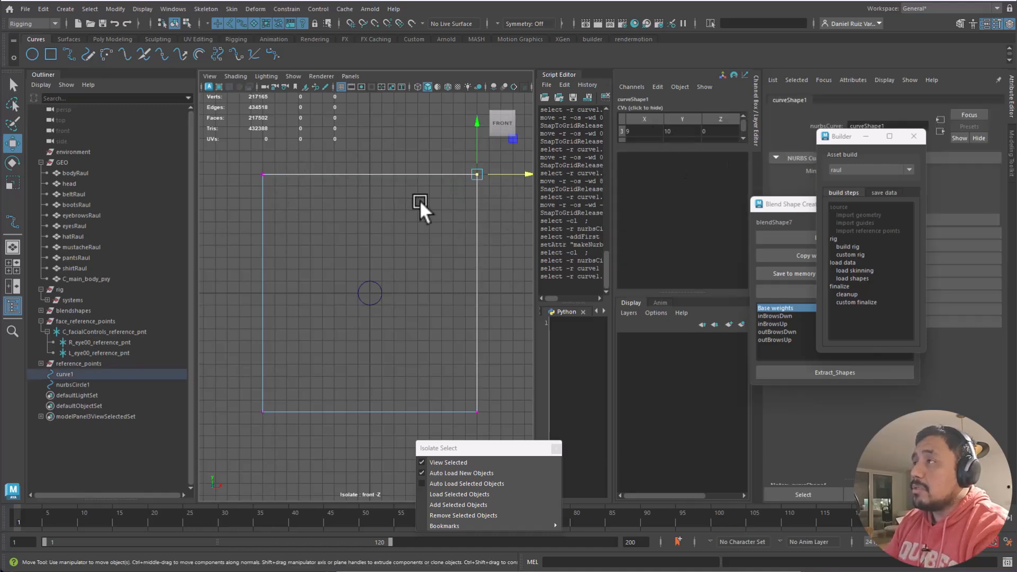
left_click_drag(446, 147, 530, 448)
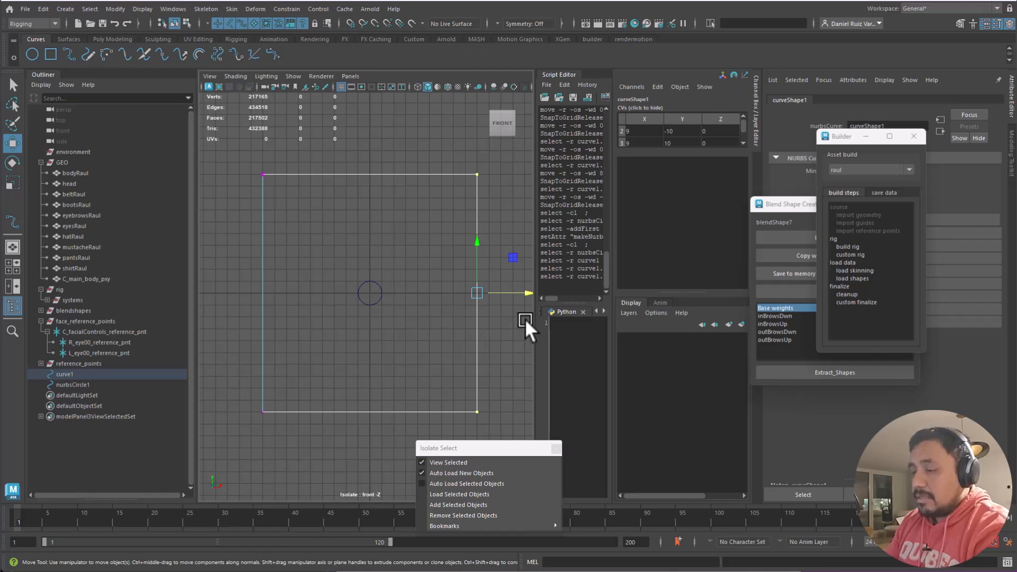
left_click_drag(507, 293, 491, 290)
- Select curve1's left-side control vertices and snap them to X -10
left_click(489, 175)
left_click_drag(301, 144, 235, 235)
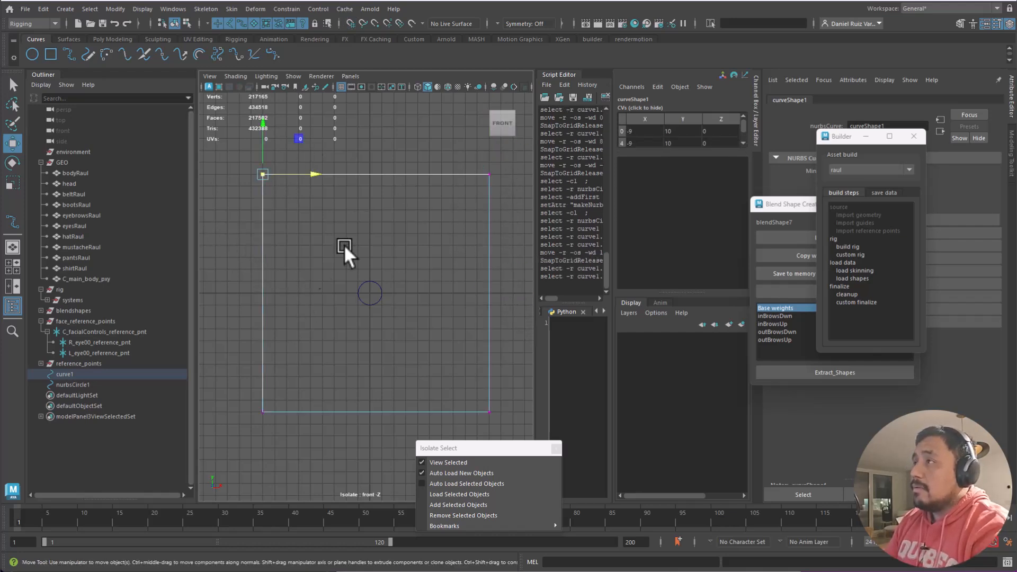
left_click_drag(286, 392, 224, 440, "shift")
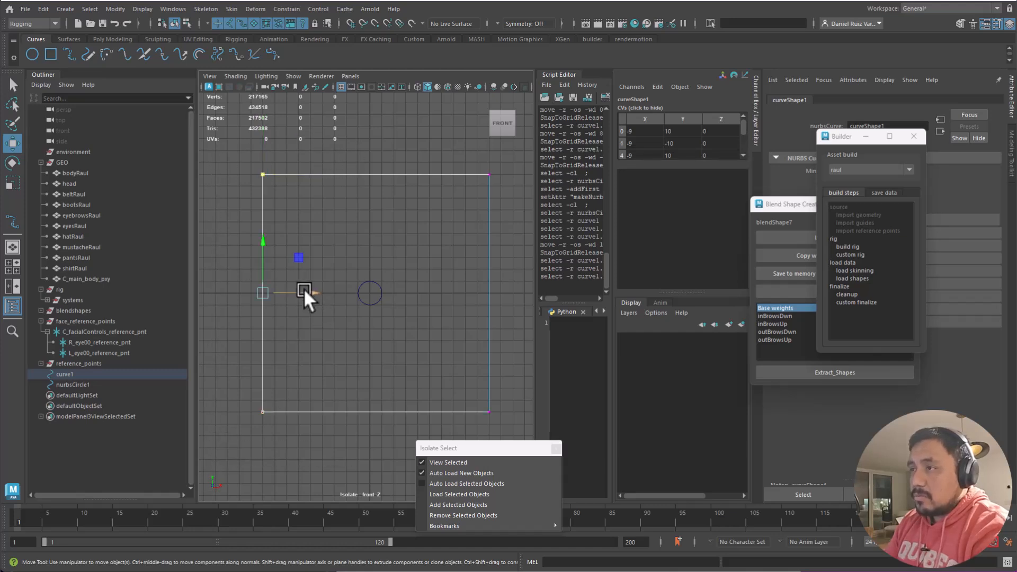
left_click_drag(306, 291, 250, 303)
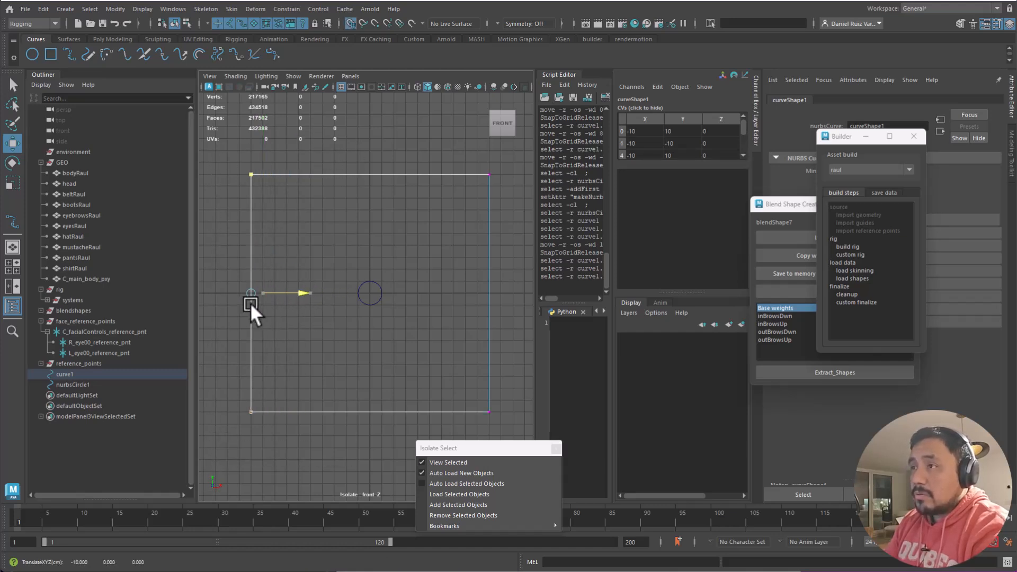
- Check that each of the four square corners sits at ±10 on X and Y
left_click_drag(309, 359, 233, 435)
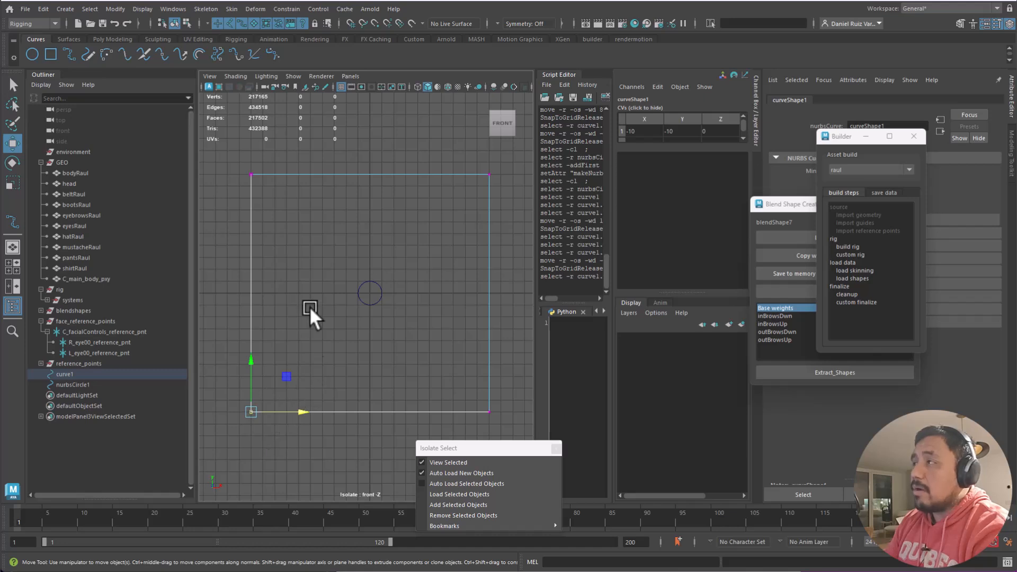
left_click_drag(284, 149, 229, 181)
left_click_drag(455, 146, 511, 202)
left_click_drag(510, 376, 463, 451)
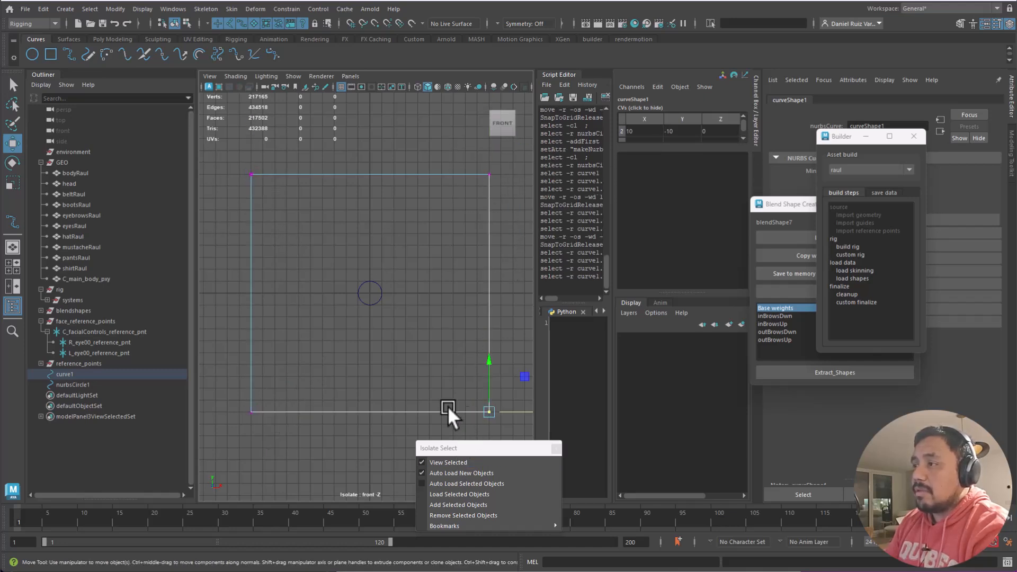
left_click(411, 362)
key("F8")
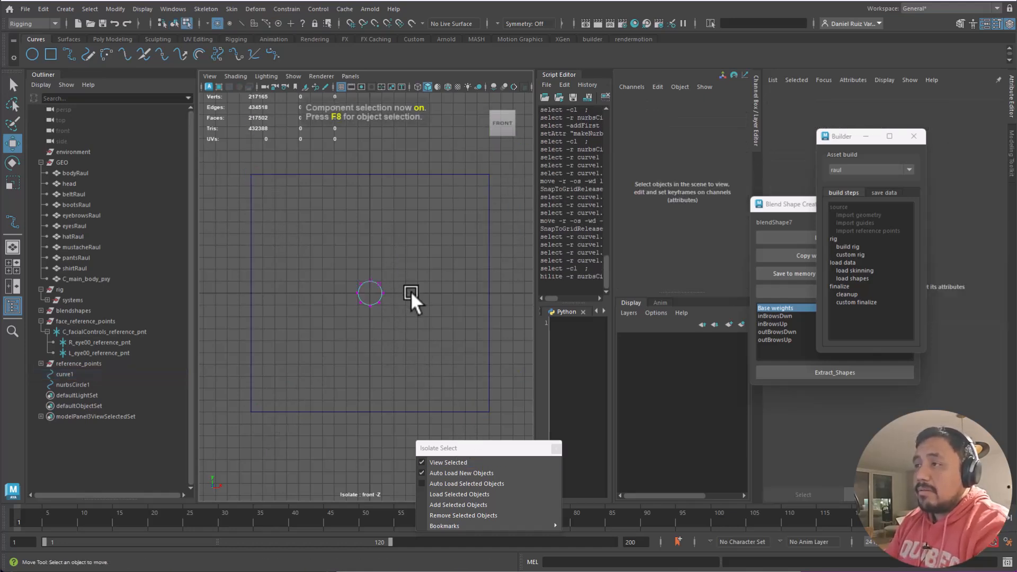
- Parent nurbsCircle1 under curve1 with the P key
key("F8")
left_click(398, 174, "shift")
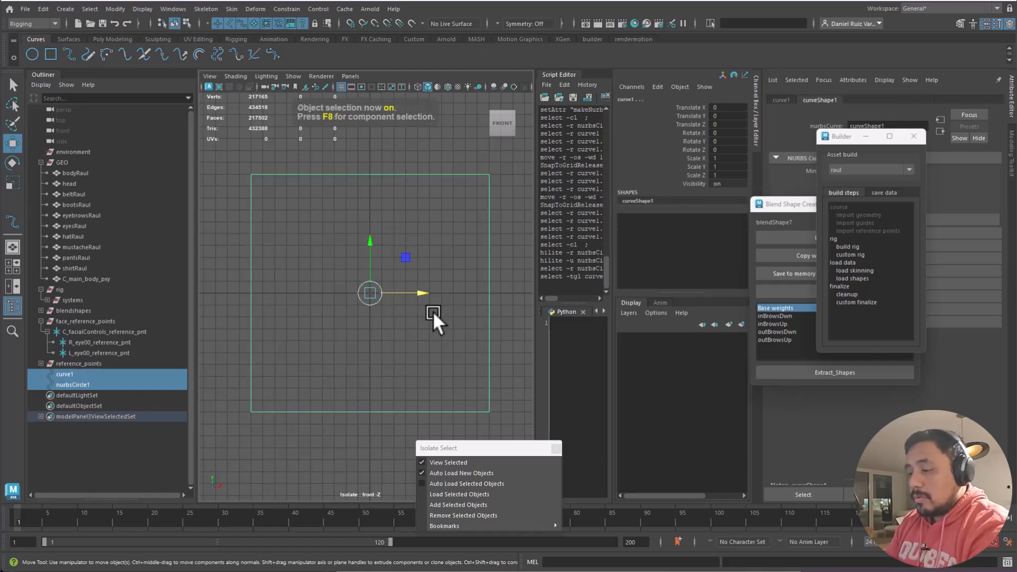
key("p")
left_click(426, 240)
left_click(379, 300)
left_click(365, 174)
left_click(422, 256)
left_click(380, 288)
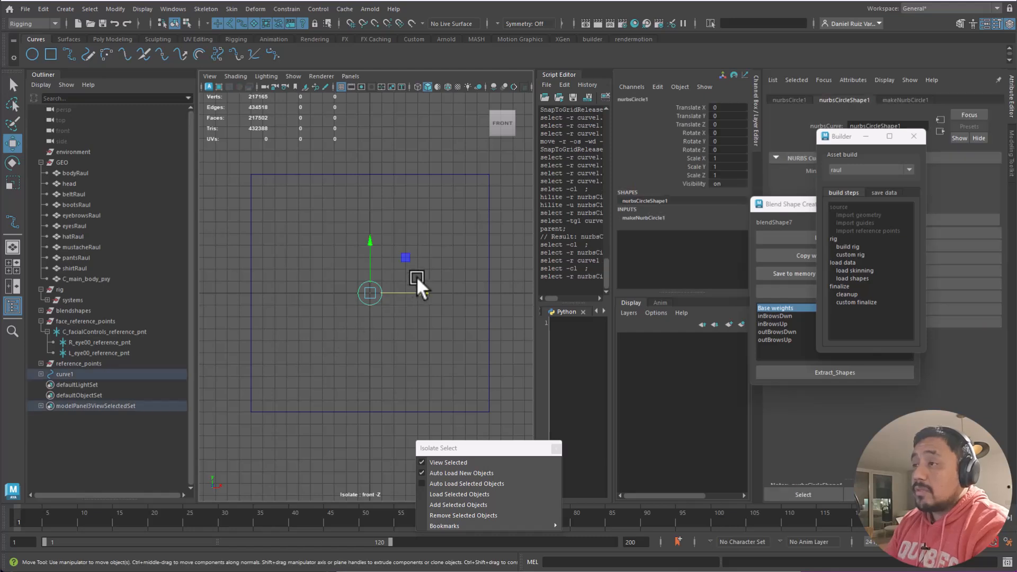
left_click(413, 175)
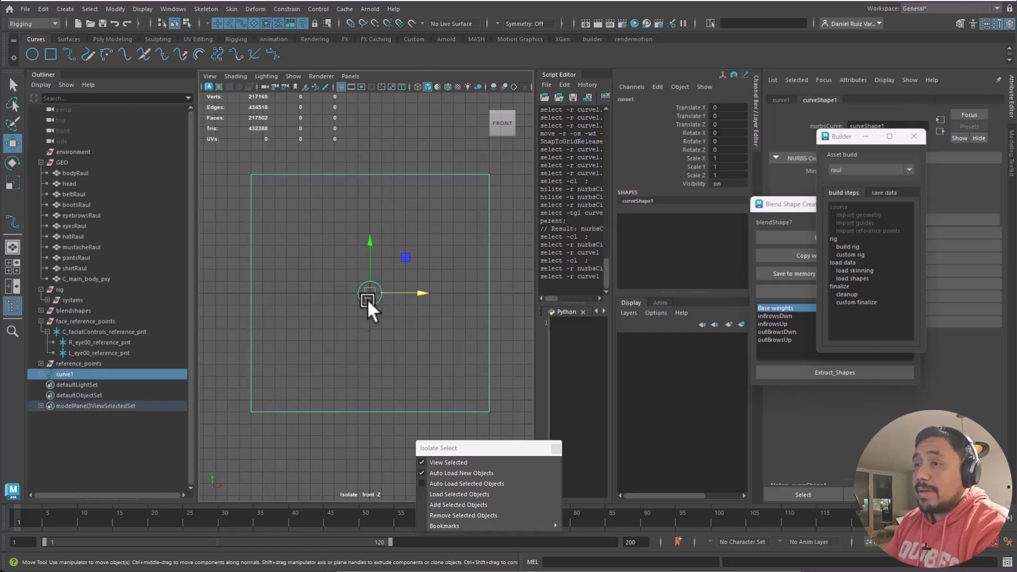
- Expand curve1 in the Outliner to verify the child circle, then test-move the square and undo
left_click(41, 373)
mouse_move(405, 258)
left_mouse_down()
mouse_move(408, 225)
mouse_move(391, 244)
left_mouse_up()
key("ctrl+z")
left_click(437, 257)
left_click_drag(411, 281, 366, 341)
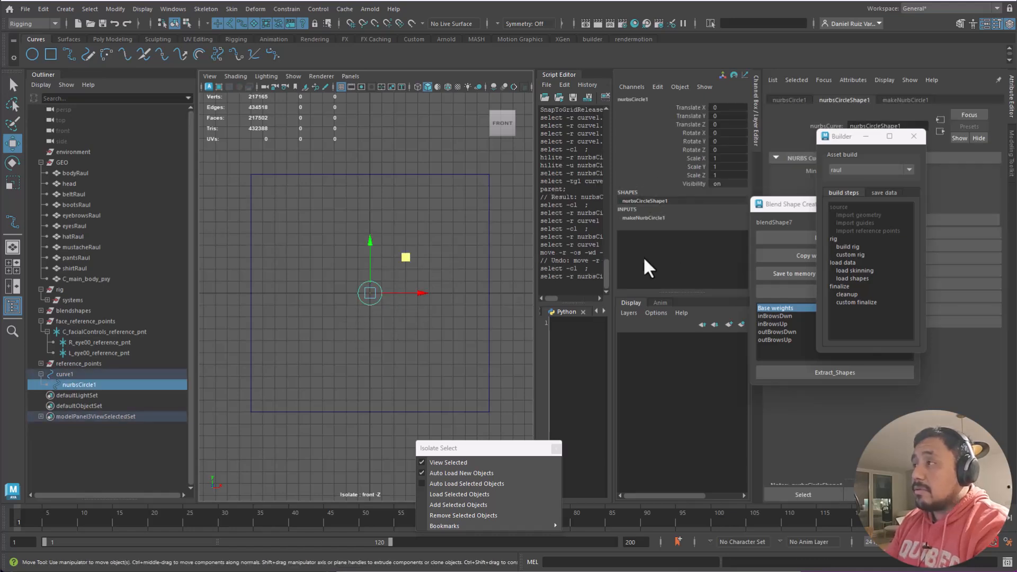
left_click(647, 218)
left_click(767, 205)
- Move the Builder and blend shape helper windows aside and test-move the circle, undoing it
left_click_drag(767, 206, 837, 256)
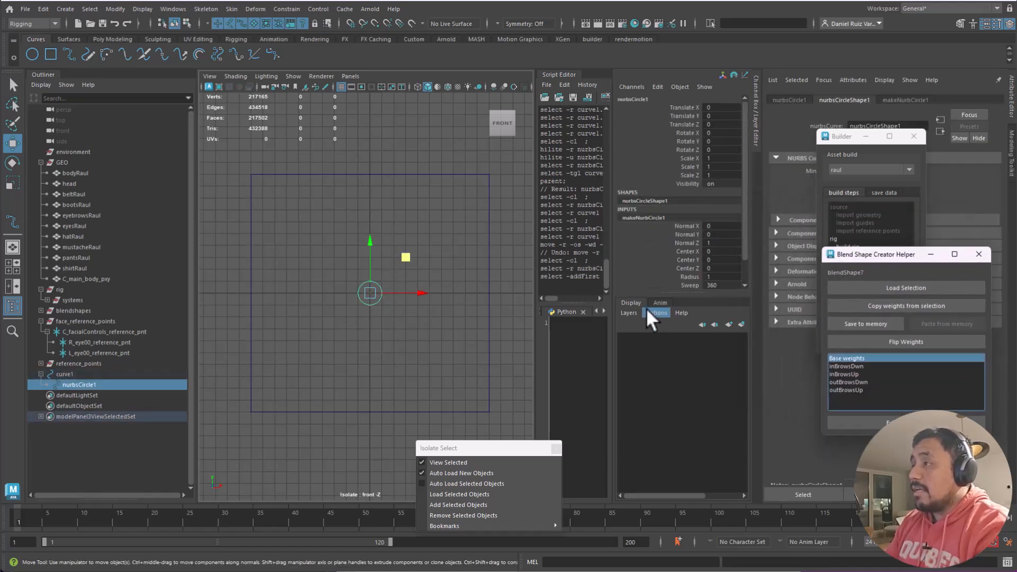
scroll(744, 233, "down", 2)
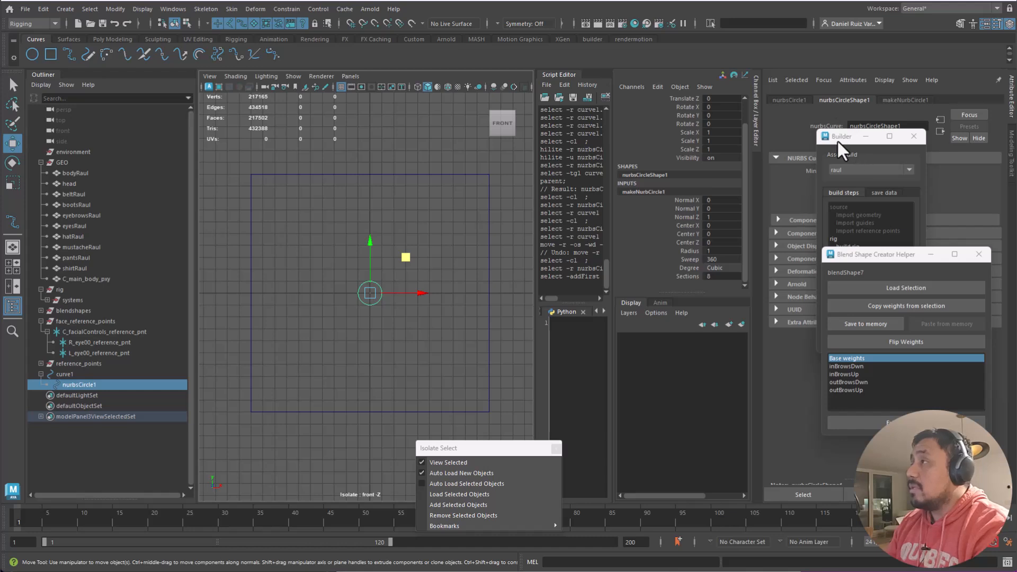
left_click_drag(841, 135, 1016, 148)
left_click_drag(841, 257, 1016, 286)
left_click_drag(415, 256, 259, 311)
key("ctrl+z")
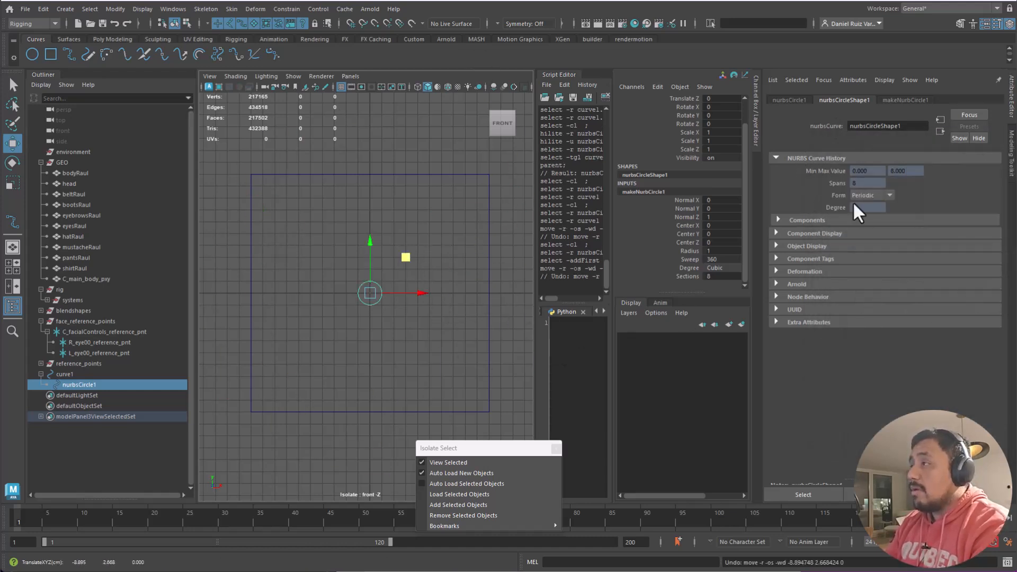
- Expand Limit Information > Translate in nurbsCircle1's Attribute Editor
left_click(803, 233)
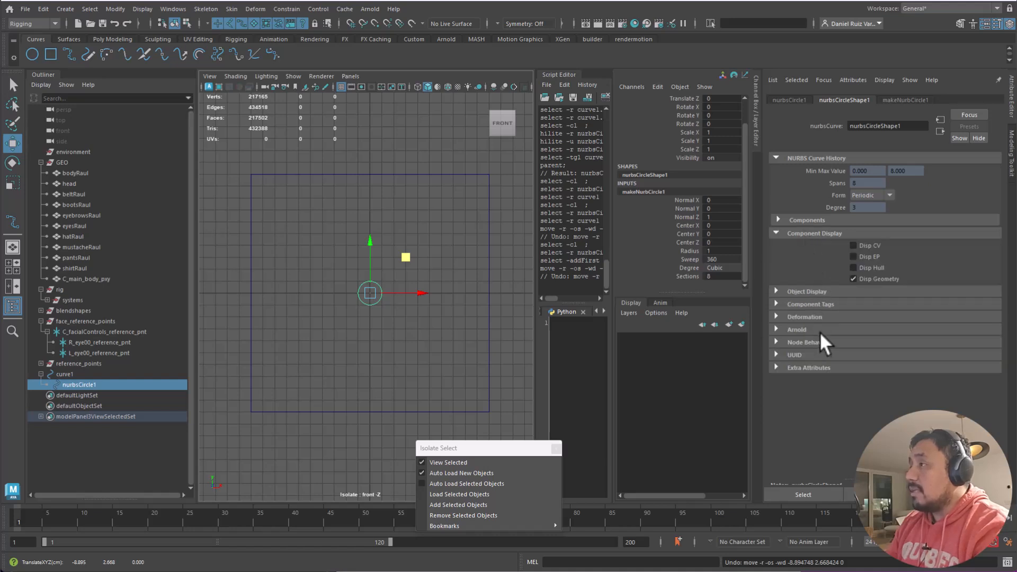
left_click(802, 293)
left_click(800, 232)
left_click(802, 222)
left_click(801, 221)
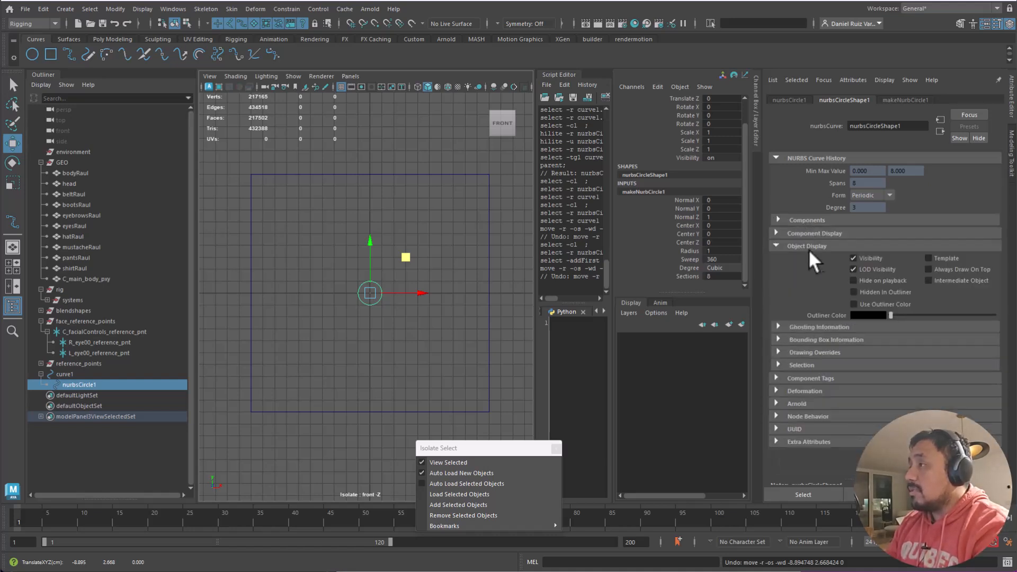
left_click(790, 99)
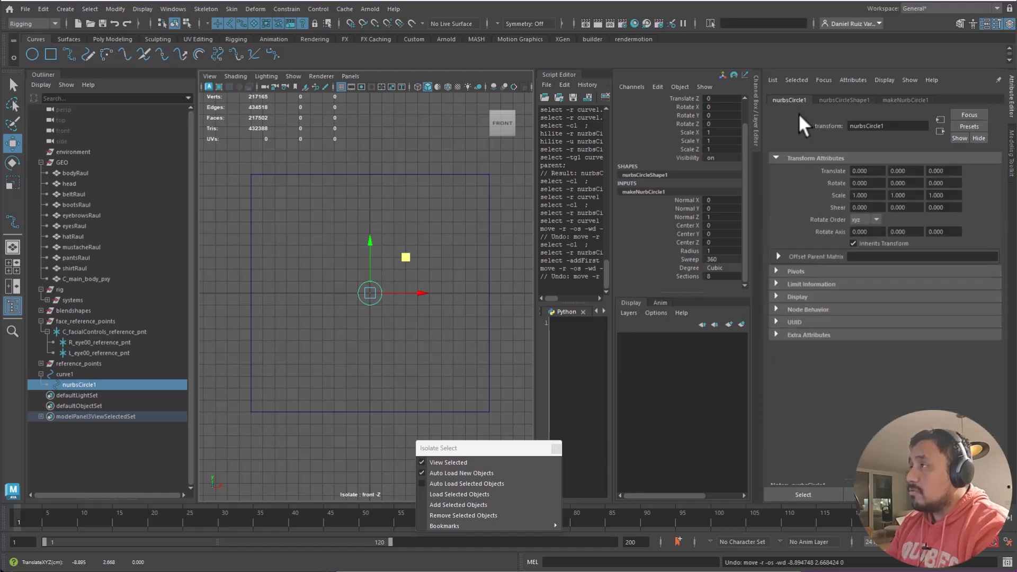
left_click(810, 285)
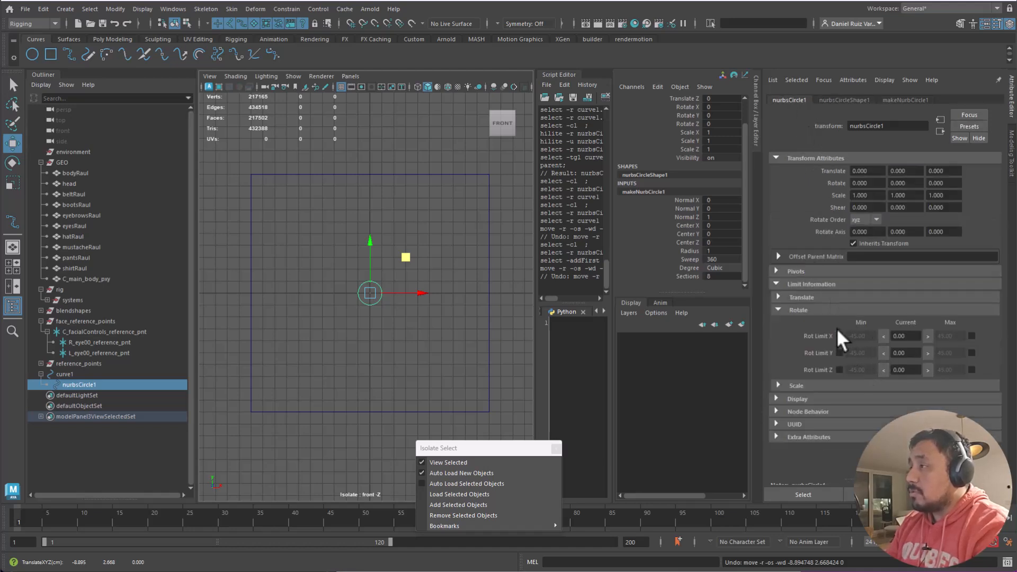
left_click(810, 298)
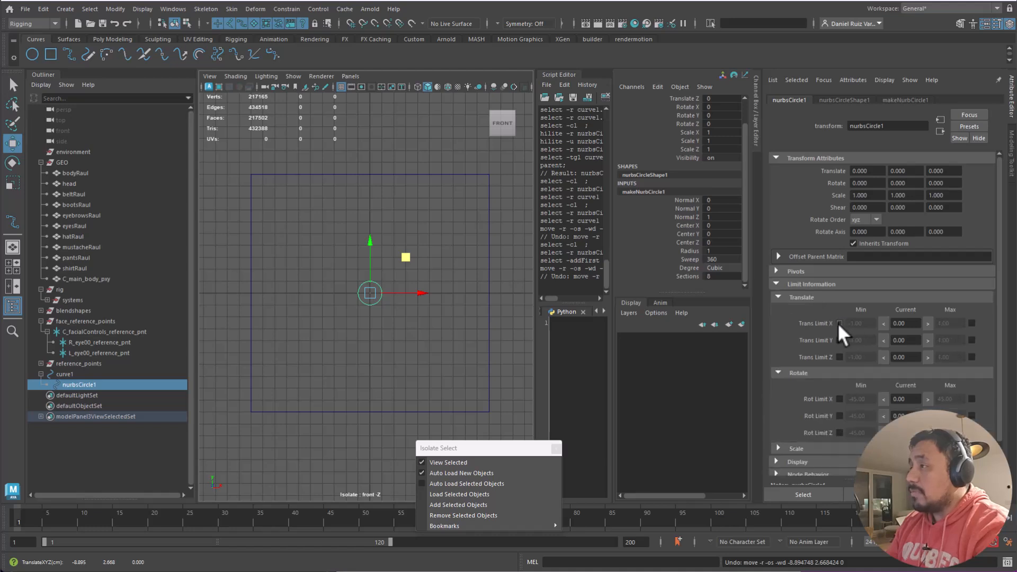
- Enable the Trans Limit X and Y minimum and maximum checkboxes
left_click(839, 323)
left_click(972, 323)
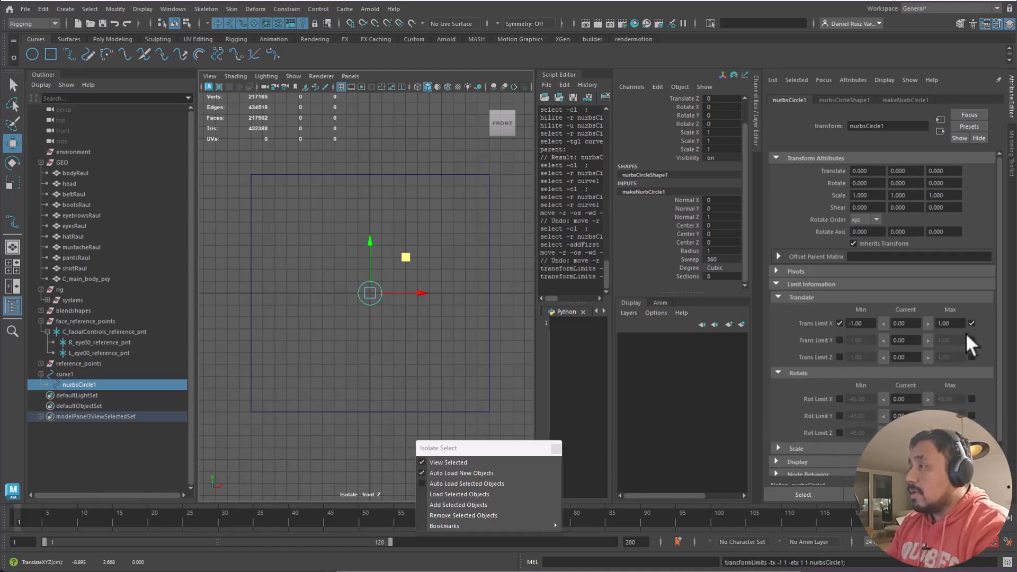
left_click(840, 340)
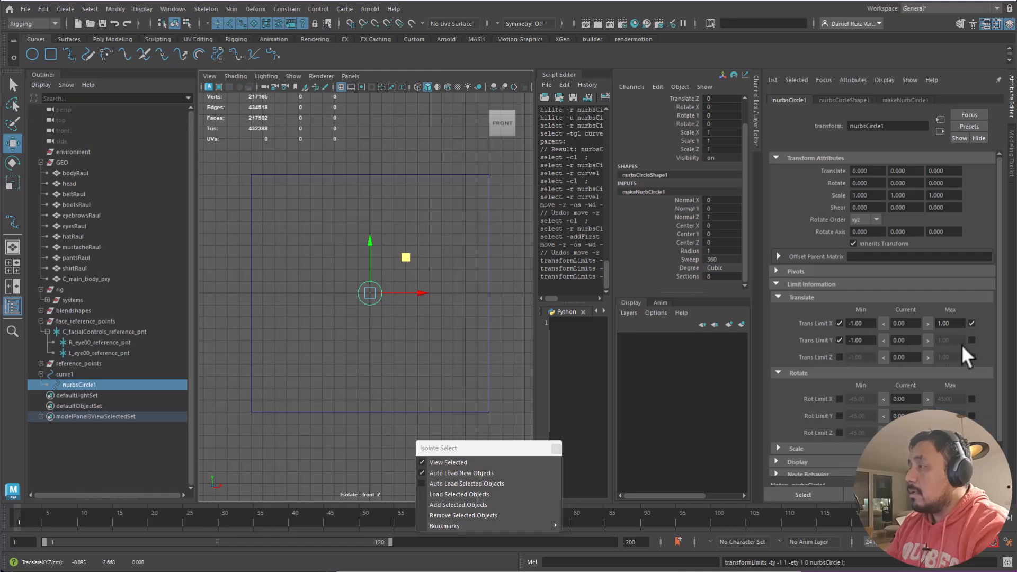
left_click(972, 340)
- Set the X and Y translate limits to Min -10 and Max 10, then test them
left_click(855, 323)
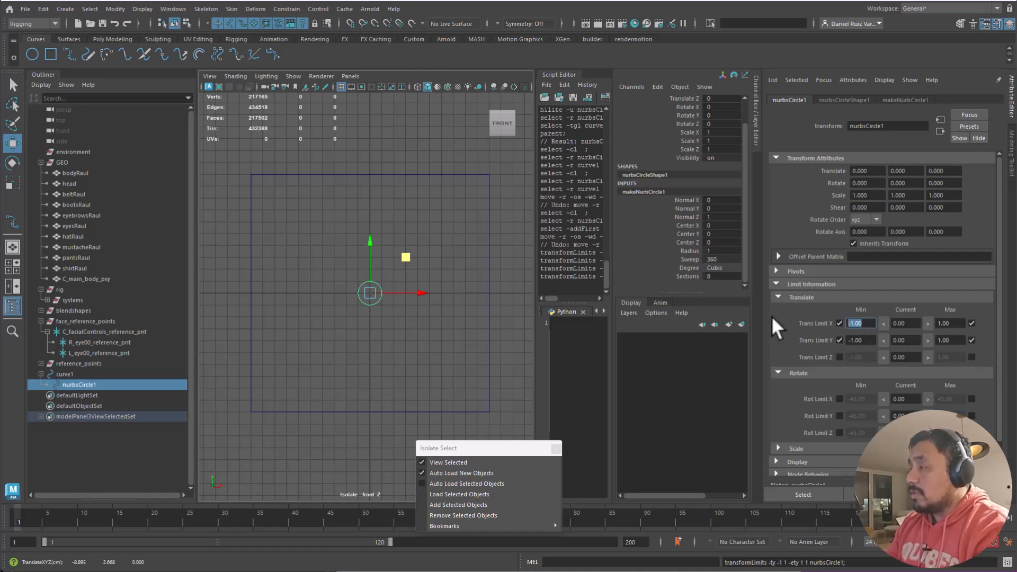
type("-10")
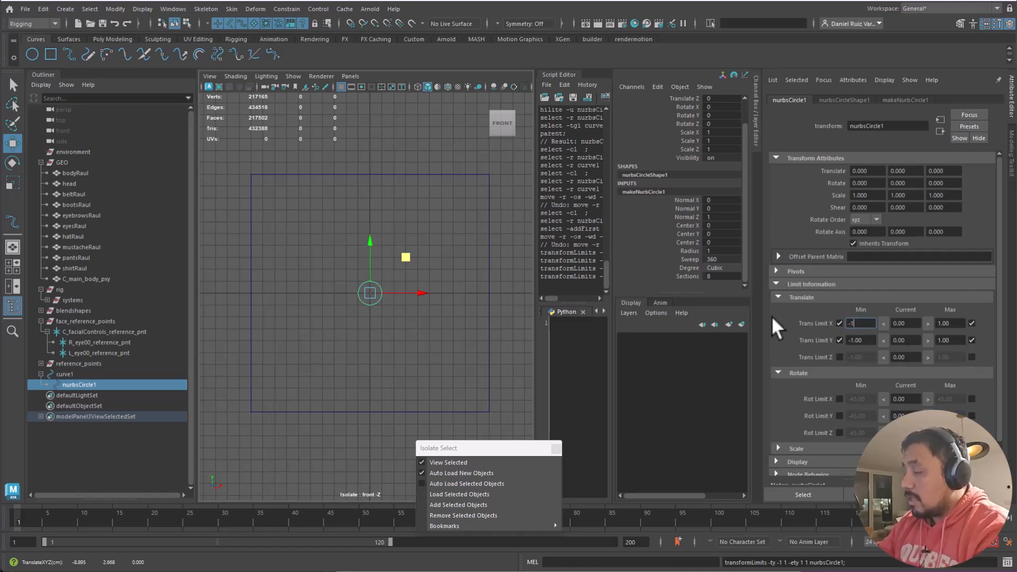
key("Tab")
key("Tab")
type("10")
key("Tab")
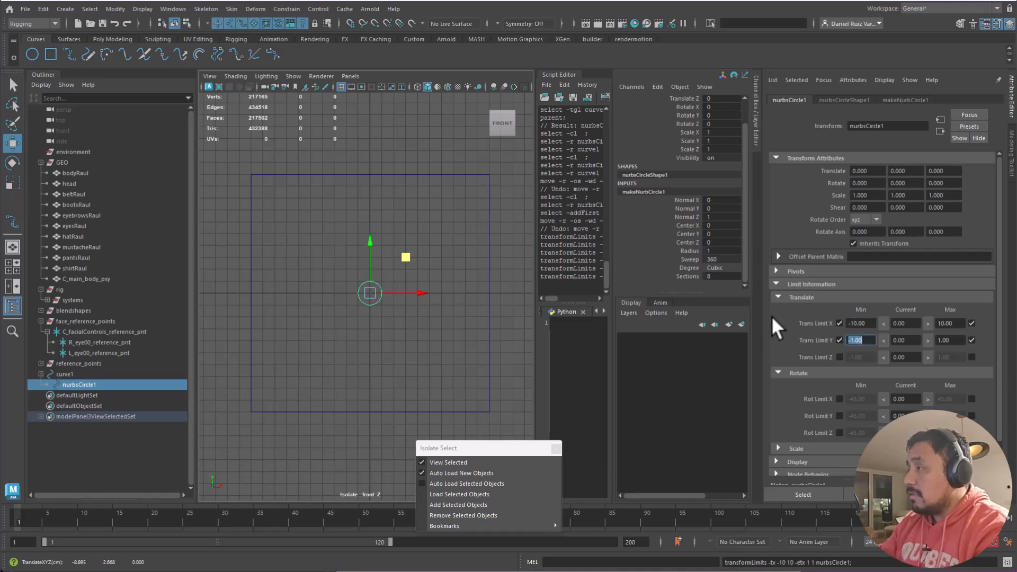
type("-10")
key("Tab")
key("Tab")
type("10")
key("Return")
left_click_drag(405, 259, 411, 296)
- Reset nurbsCircle1's Translate X and Y to 0
scroll(749, 125, "up", 2)
left_click_drag(712, 107, 725, 115)
type("0")
key("Return")
- Select curve1 in the Outliner to confirm nurbsCircle1 is its child, then clear the selection
left_click(442, 246)
left_click_drag(441, 247, 378, 335)
left_click(378, 334)
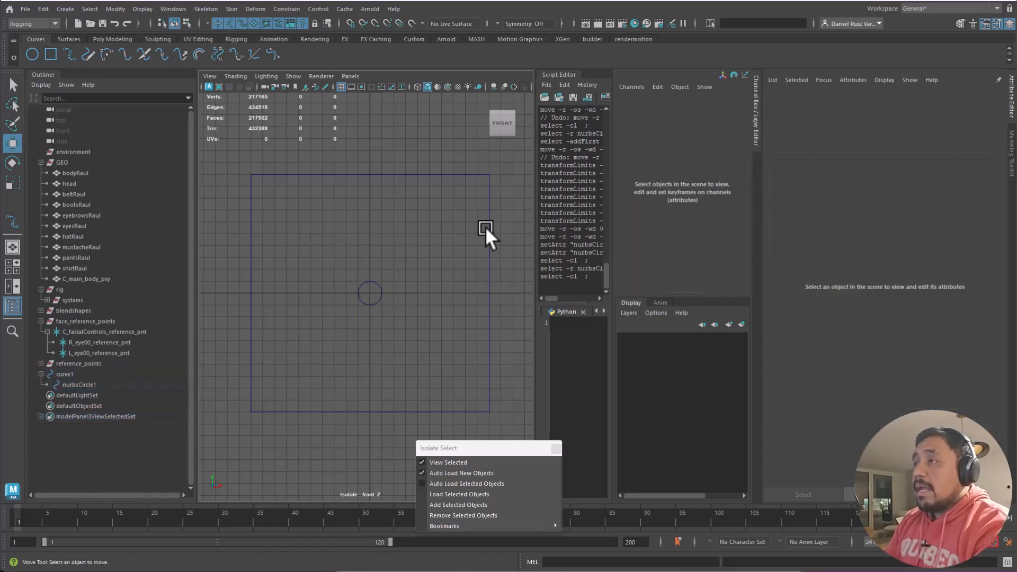
left_click(480, 259)
left_click(70, 373)
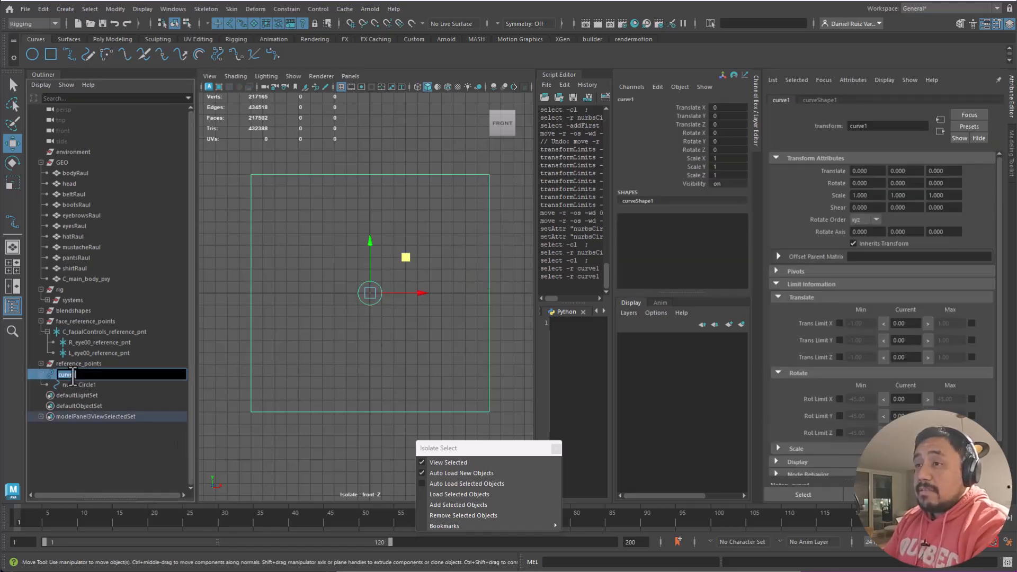
left_click(325, 339)
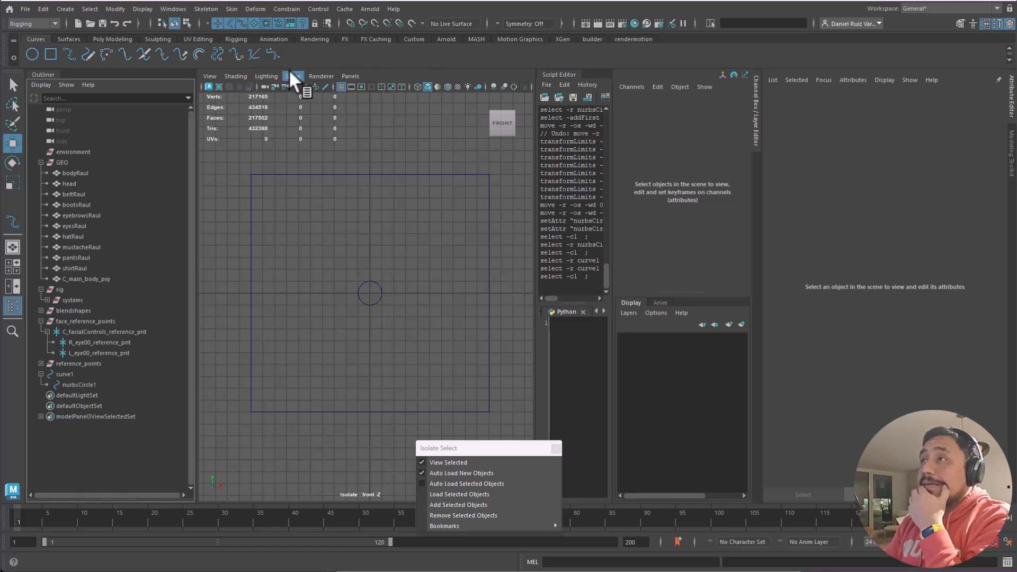
- Open the Rename Tool from the RM Rig Tools shelf
left_click(633, 40)
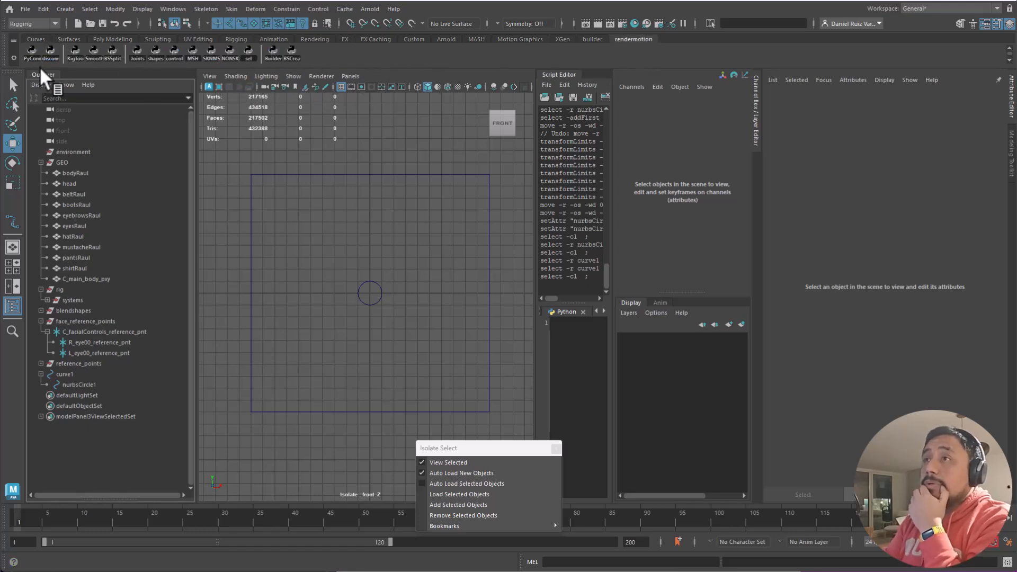
left_click(75, 52)
left_click(426, 206)
left_click_drag(450, 154, 832, 137)
- Rename the square curve1 to C_baseSquare00_reference_shp
left_click_drag(493, 268, 427, 265)
left_click_drag(391, 209, 349, 139)
left_click_drag(493, 266, 392, 241)
type("ba")
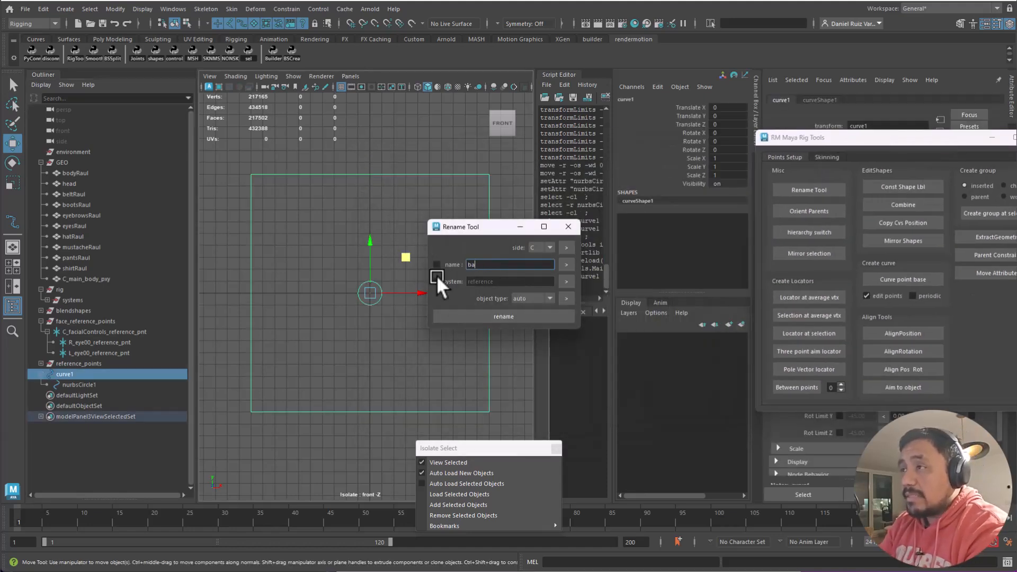
type("seSquare")
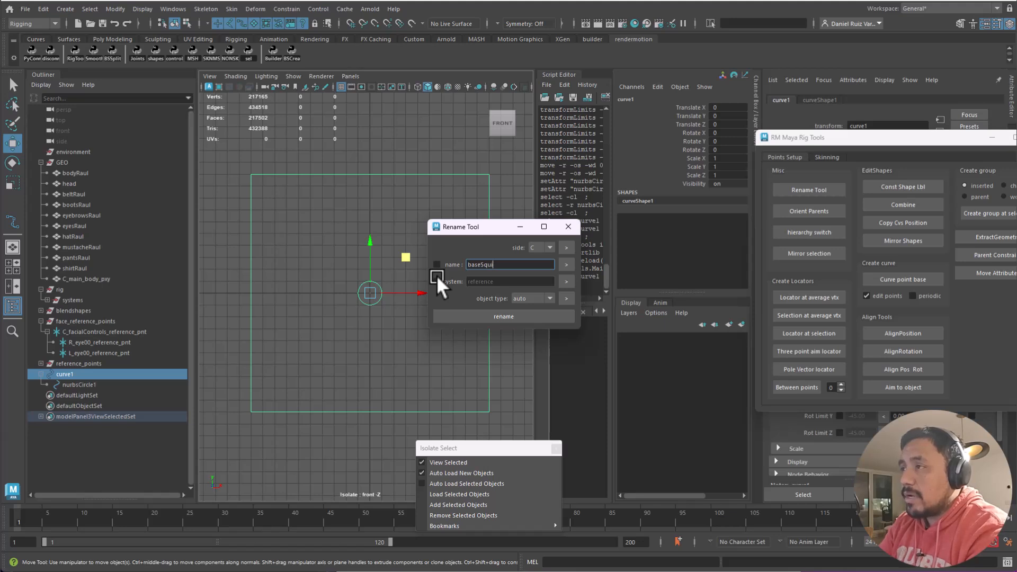
left_click(493, 319)
- Select nurbsCircle1 and set the Rename Tool's object type to ctr
left_click(365, 367)
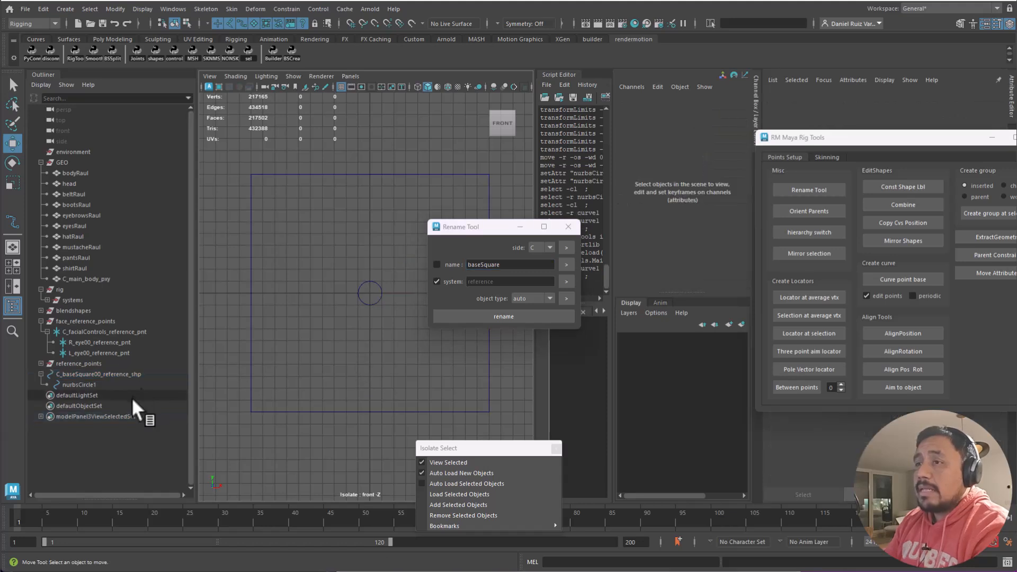
left_click(79, 384)
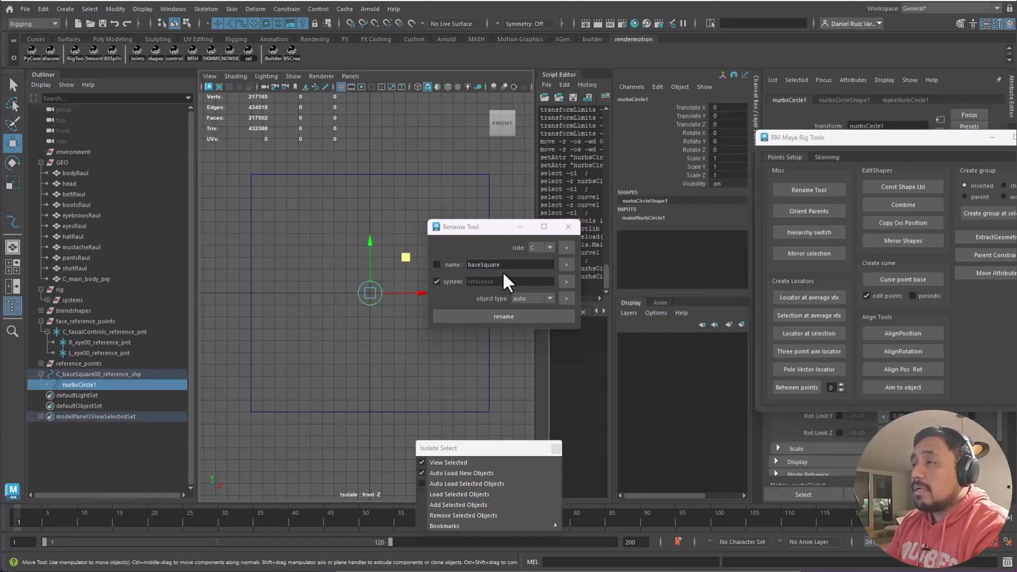
left_click(532, 299)
mouse_move(551, 317)
left_mouse_down()
mouse_move(545, 382)
mouse_move(551, 309)
left_mouse_up()
scroll(540, 354, "down", 2)
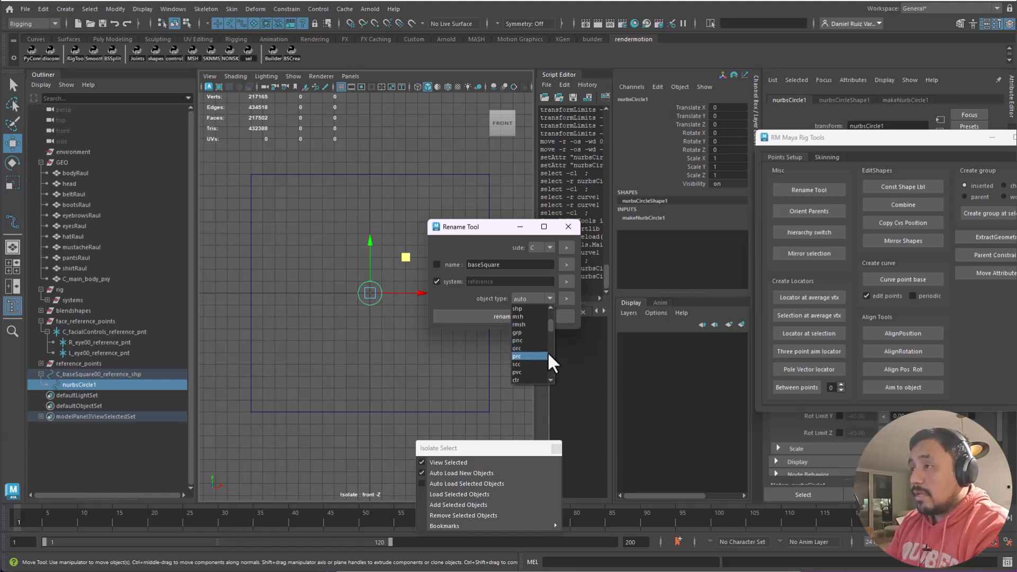
left_click(522, 379)
- Rename the circle with side L, system Brow and name main to L_main00_Brow_ctr
left_click(436, 282)
double_click(503, 282)
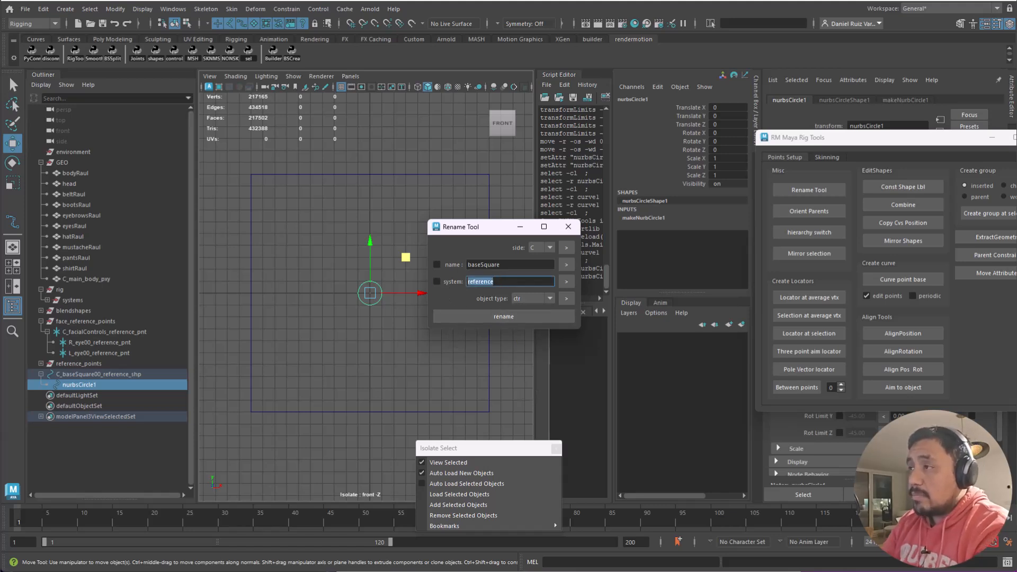
type("Brow")
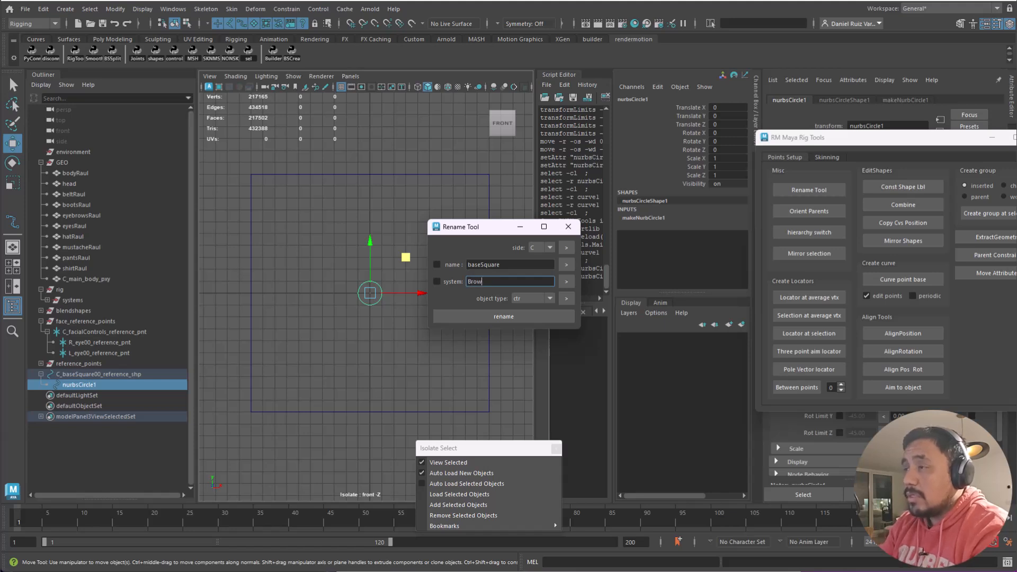
left_click(540, 247)
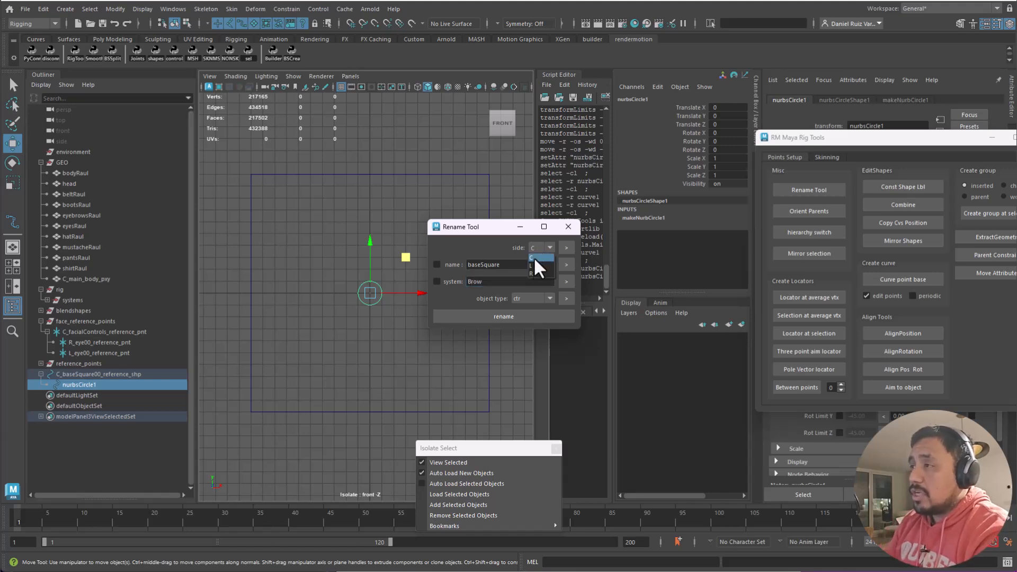
left_click(509, 317)
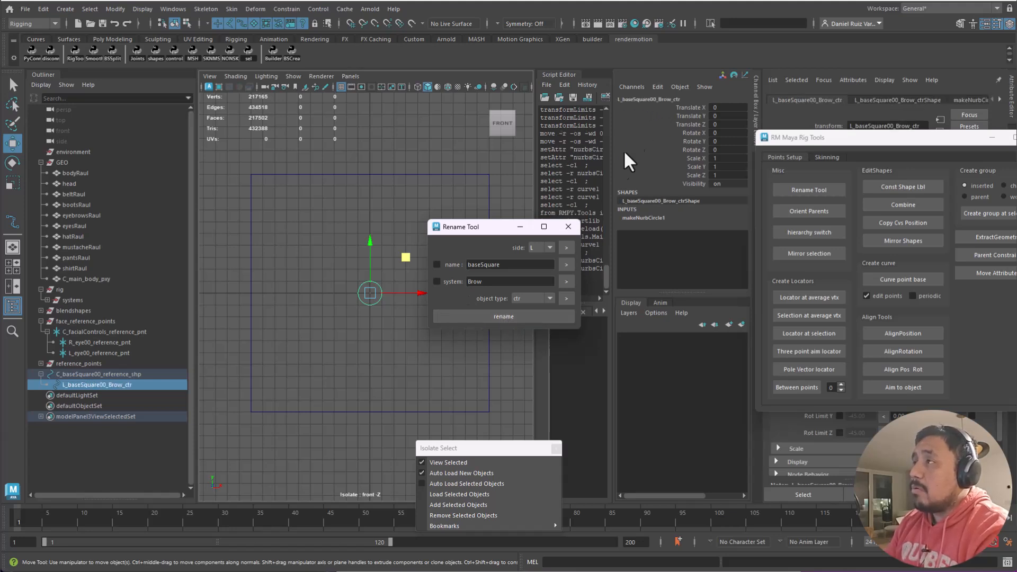
double_click(506, 264)
type("main")
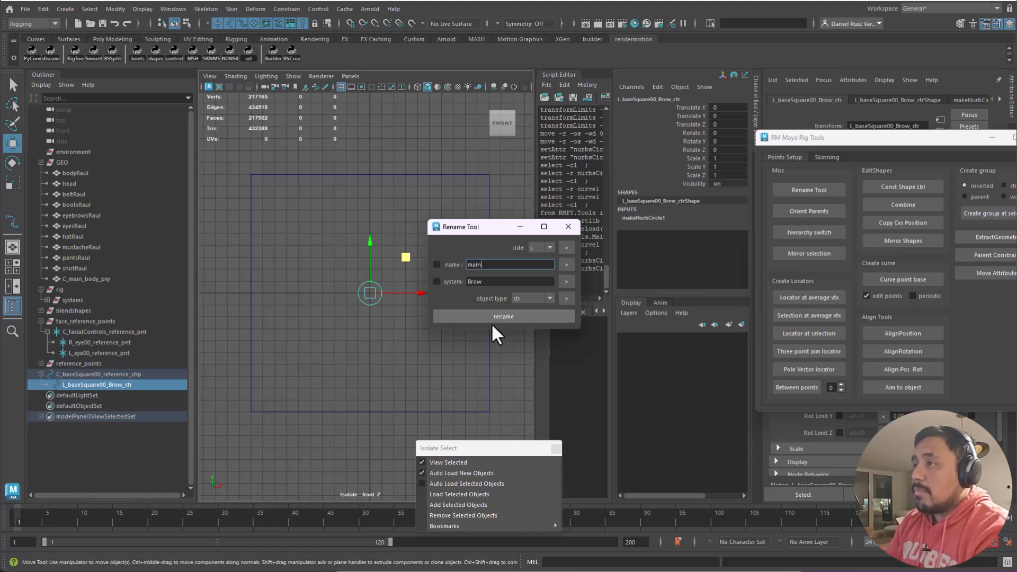
left_click(487, 316)
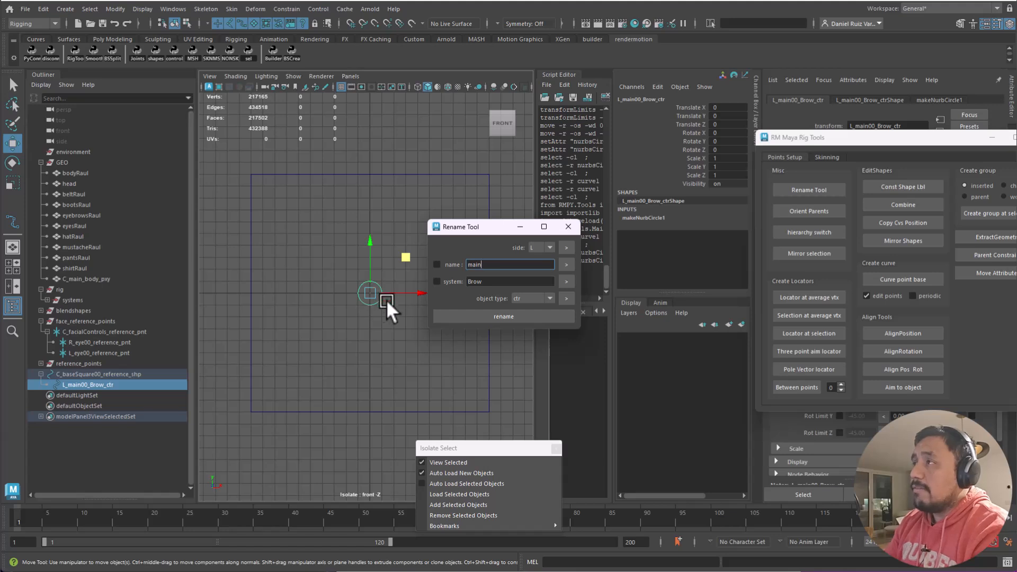
- Reapply the base square's name using 'square' text and object type set back to auto
left_click(384, 175)
left_click_drag(490, 264, 360, 265)
type("square")
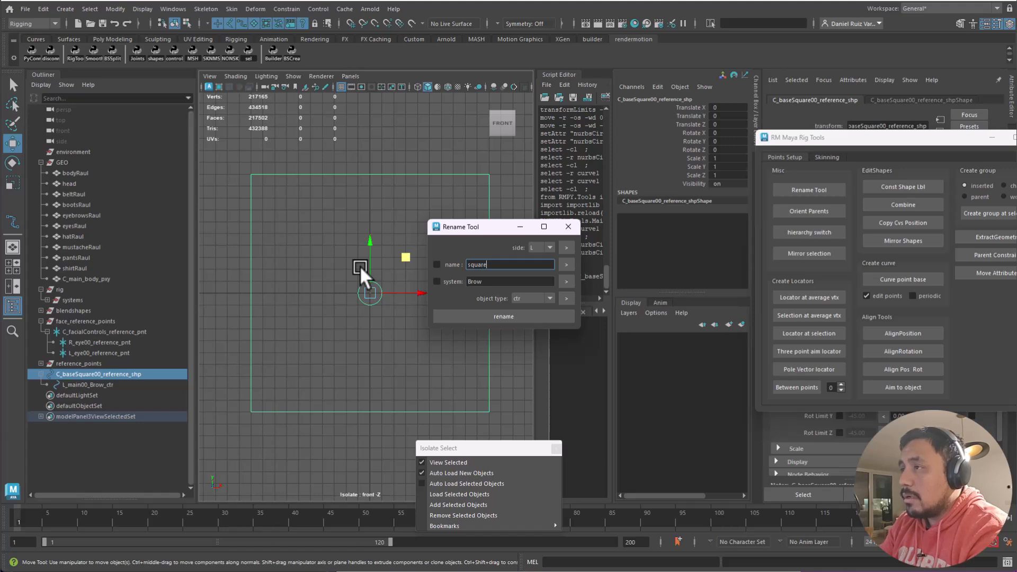
left_click(530, 296)
left_click_drag(549, 335, 549, 300)
left_click(524, 308)
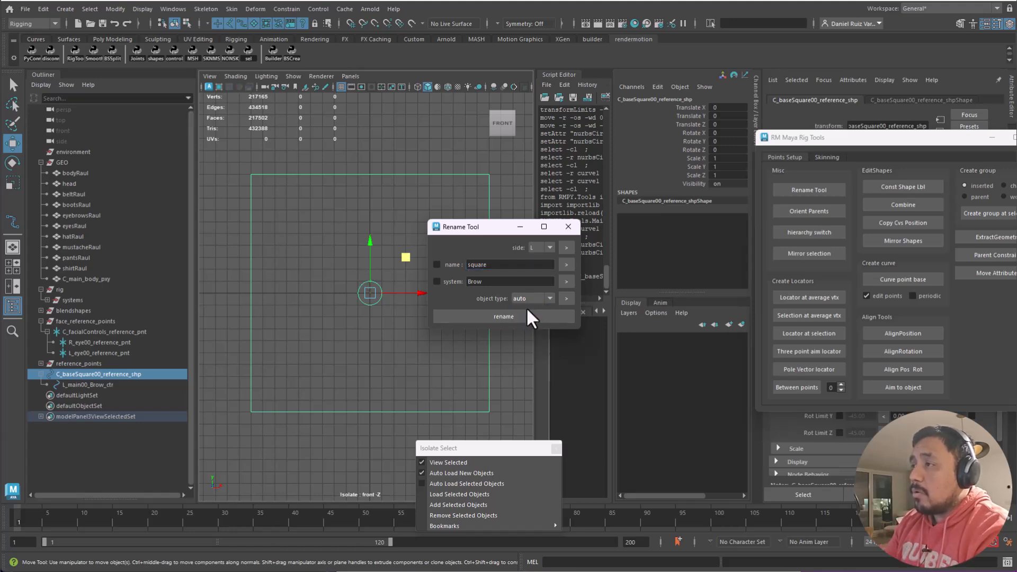
left_click(504, 310)
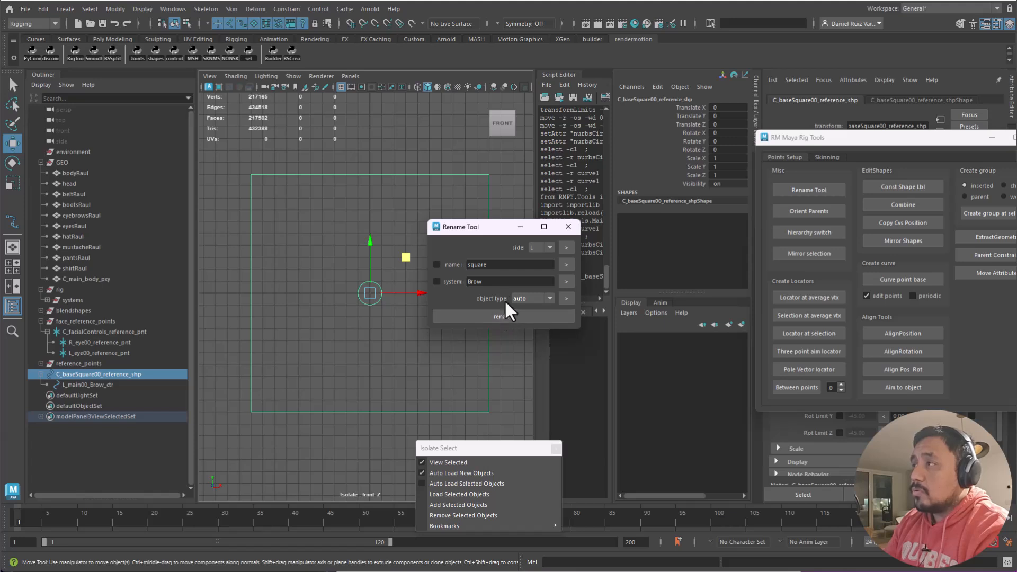
- Check the base square and brow circle selections and move the Rename Tool aside
left_click(406, 199)
left_click_drag(416, 160, 391, 219)
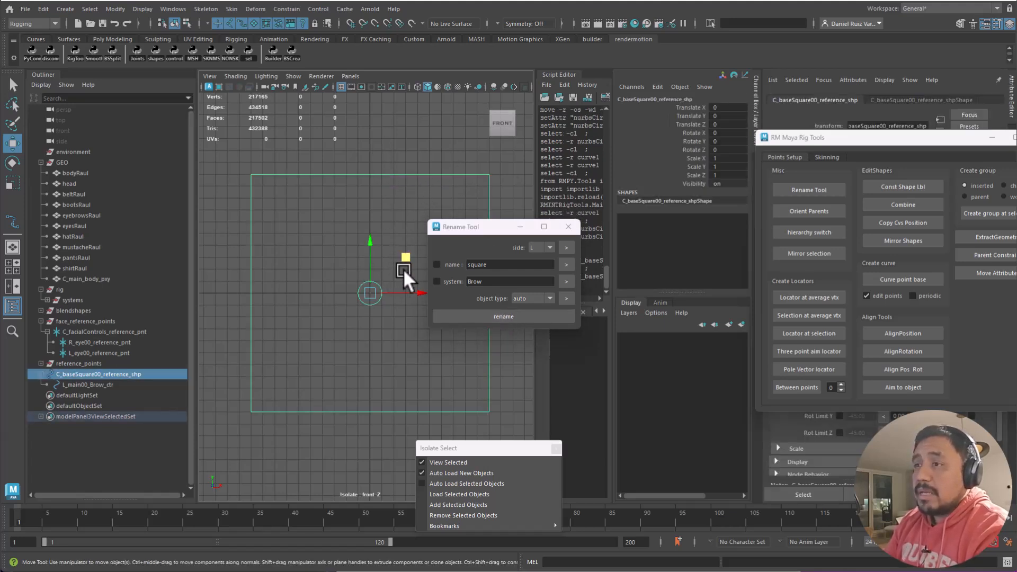
left_click_drag(386, 268, 353, 337)
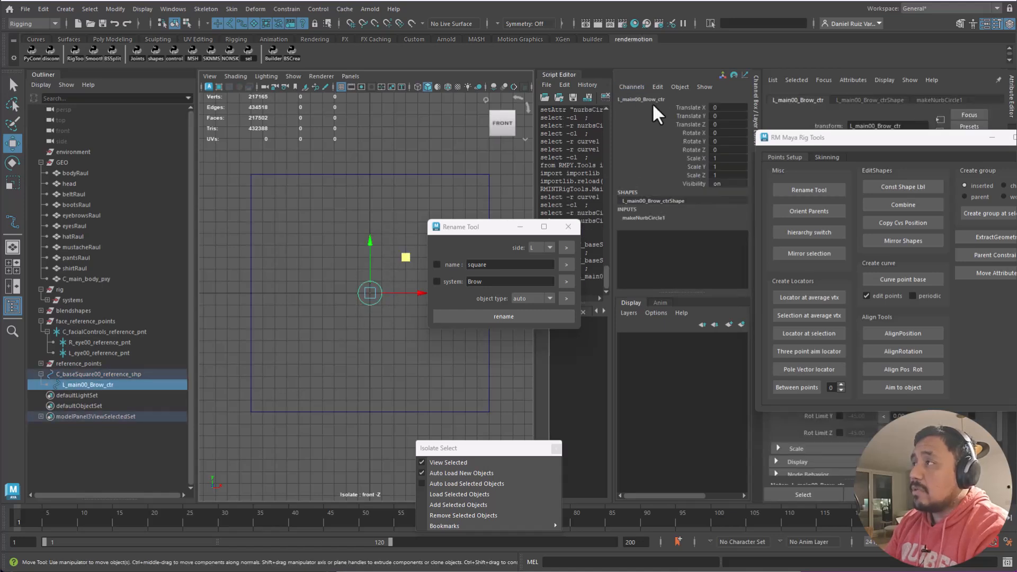
left_click_drag(422, 159, 400, 226)
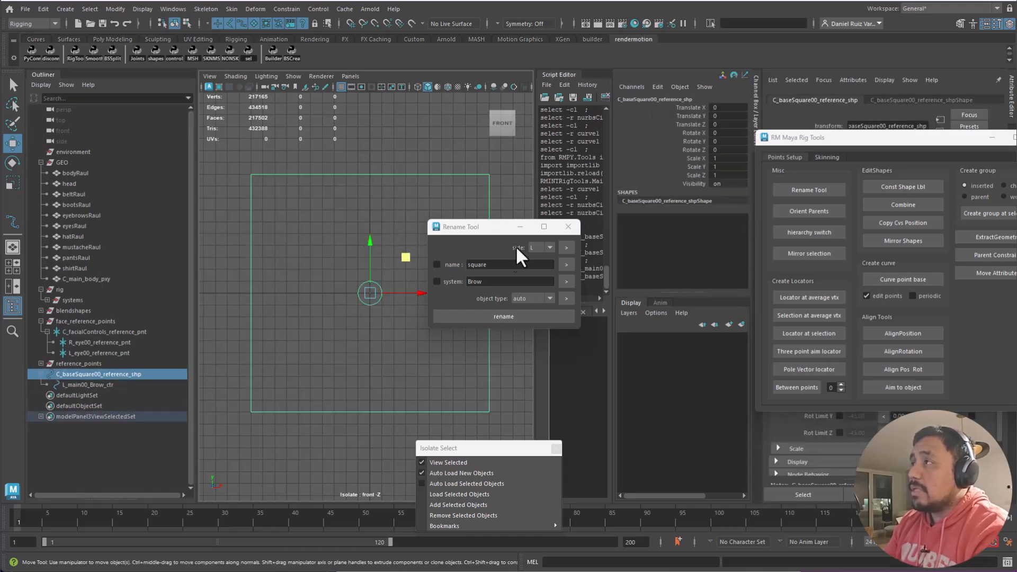
left_click_drag(472, 232, 697, 290)
left_click_drag(425, 277, 432, 293, "alt")
- In the persp view, move the base square beside the character's head
left_click(142, 376)
scroll(399, 268, "down", 2)
key("space")
key("space")
scroll(321, 279, "down", 3)
right_click_drag(321, 279, 275, 245, "alt")
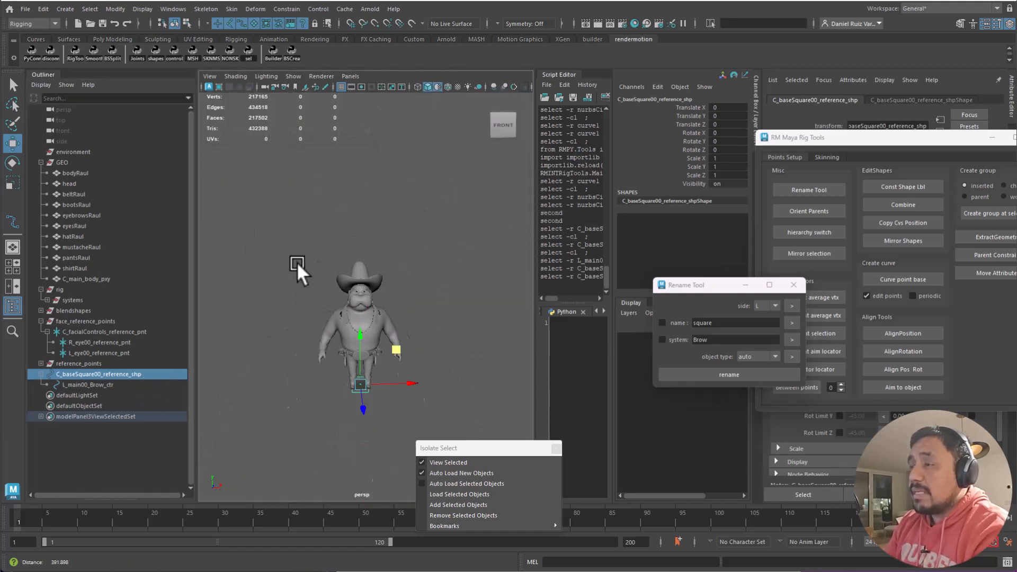
right_click_drag(390, 341, 426, 404, "alt")
left_click_drag(397, 372, 441, 247)
scroll(385, 302, "up", 5)
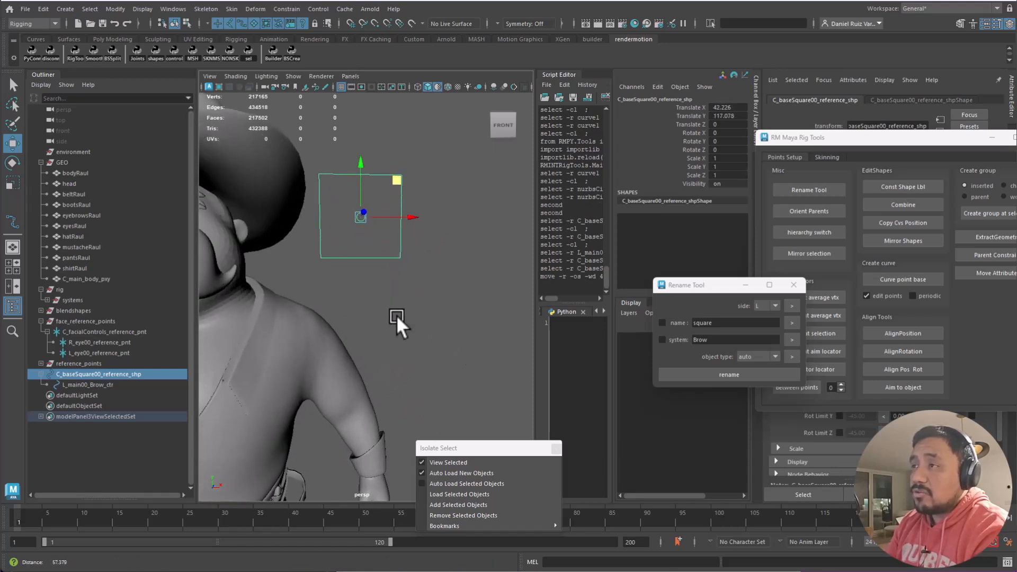
middle_click_drag(341, 260, 392, 272, "alt")
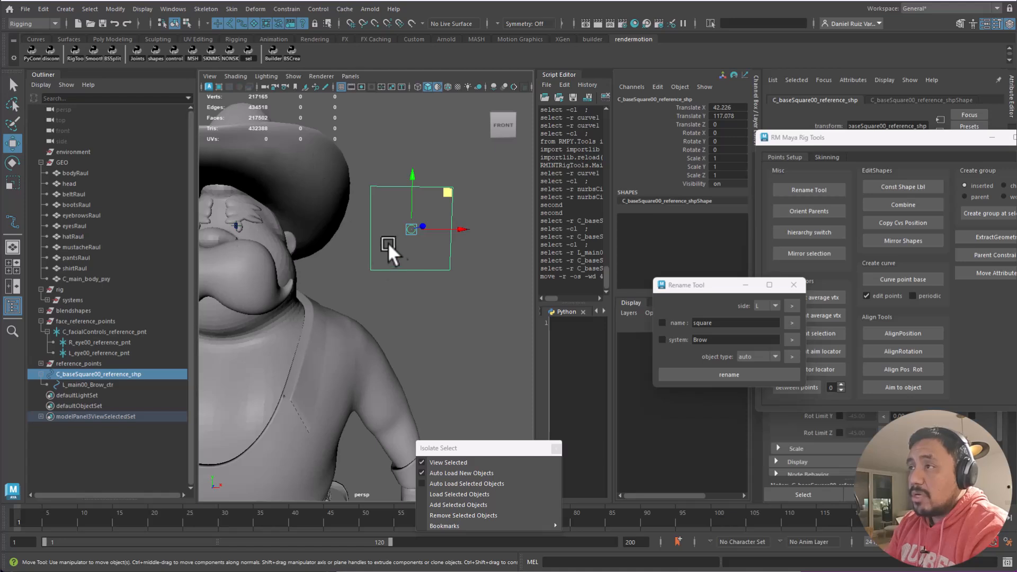
- Scale the base square to 0.5 on X, Y and Z in the Channel Box
left_click(446, 283)
key("e")
left_click_drag(483, 259, 441, 305)
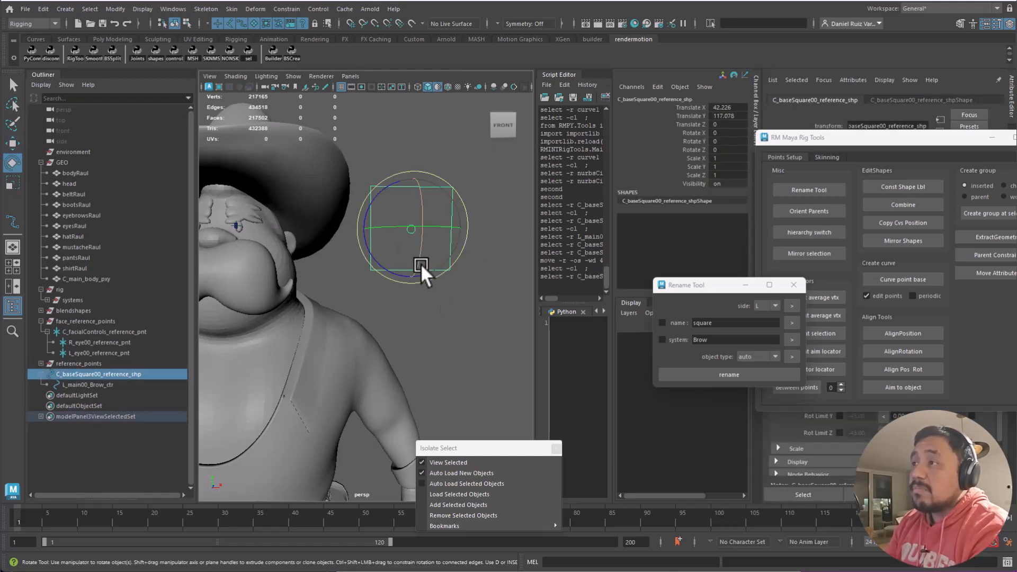
key("r")
left_click_drag(411, 230, 395, 267)
left_click_drag(695, 158, 697, 175)
left_click(729, 175)
type("0.5")
key("Return")
left_click(432, 278)
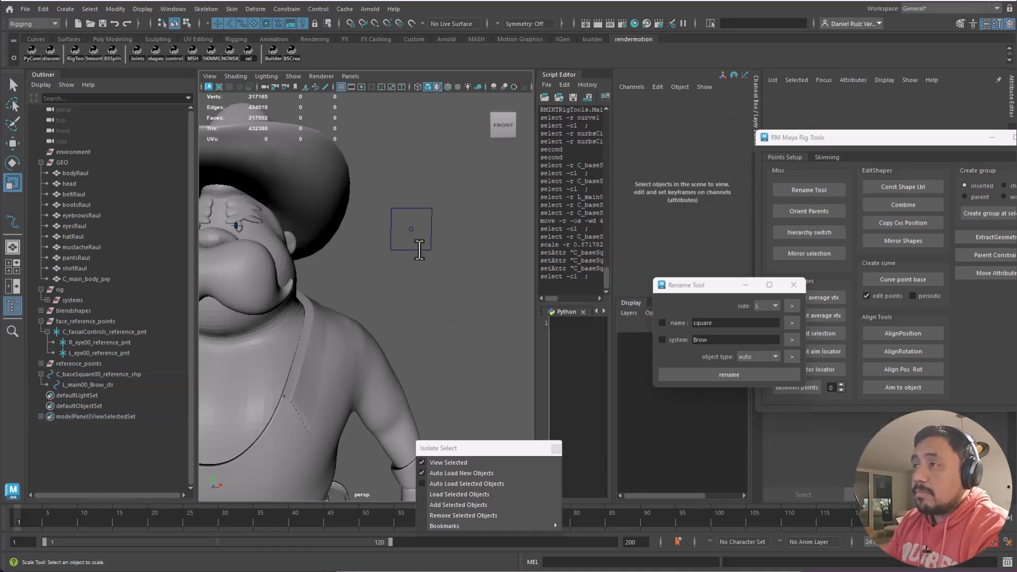
left_click(416, 209)
- Test-move L_main00_Brow_ctr inside its square, then undo it back to translate 0
key("w")
left_click_drag(446, 195, 468, 177)
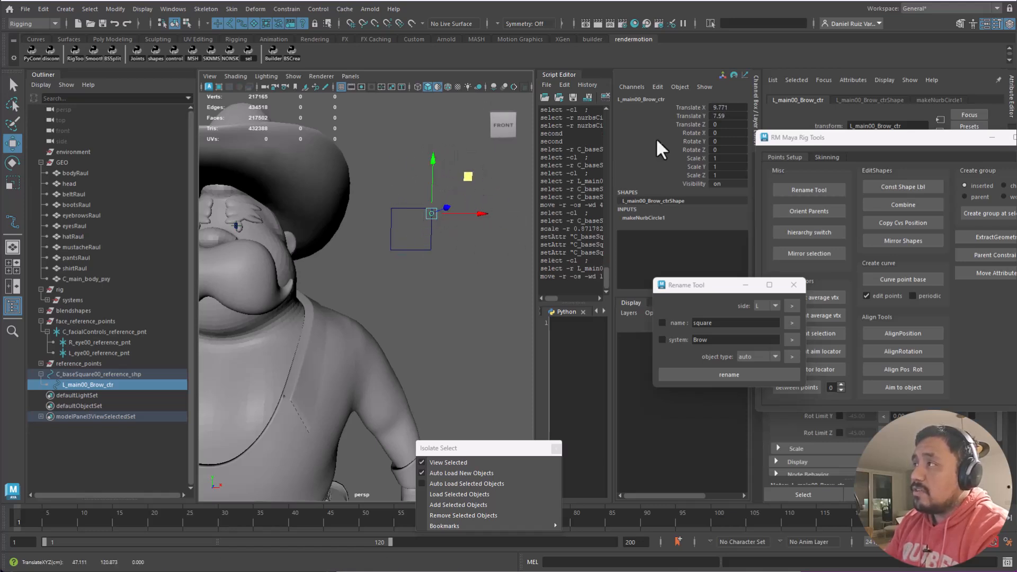
left_click_drag(474, 212, 408, 237)
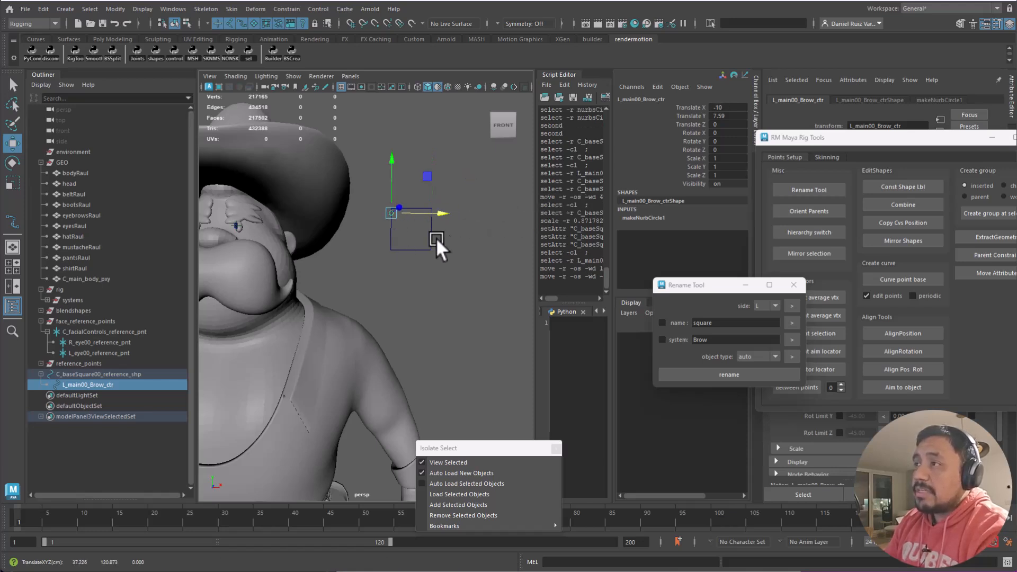
key("ctrl+z")
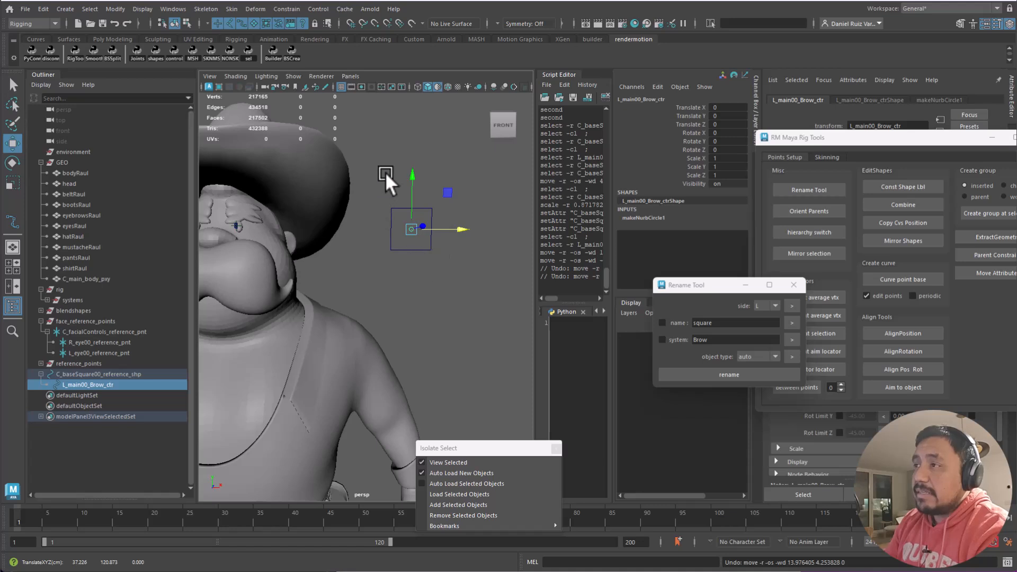
- Select C_baseSquare00_reference_shp, which holds L_main00_Brow_ctr, ready for duplication
left_click(383, 174)
left_click(392, 207)
left_click(87, 386)
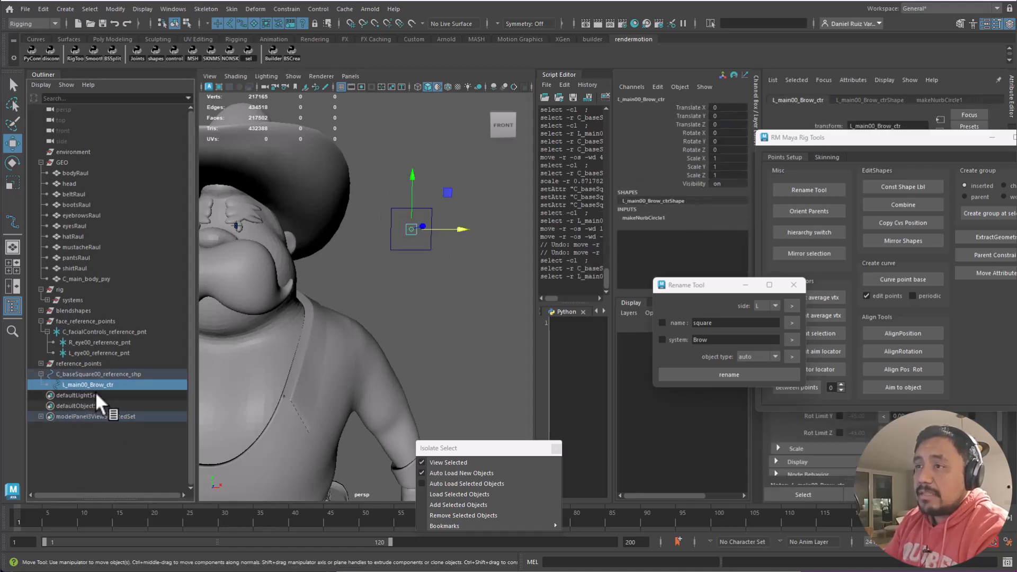
left_click(92, 374)
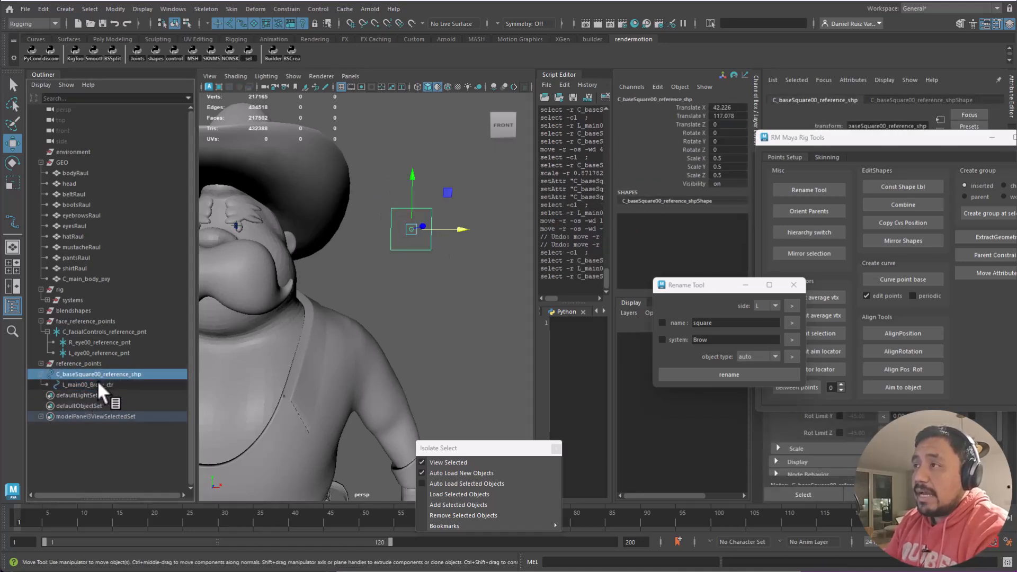
left_click(440, 271)
left_click(431, 252)
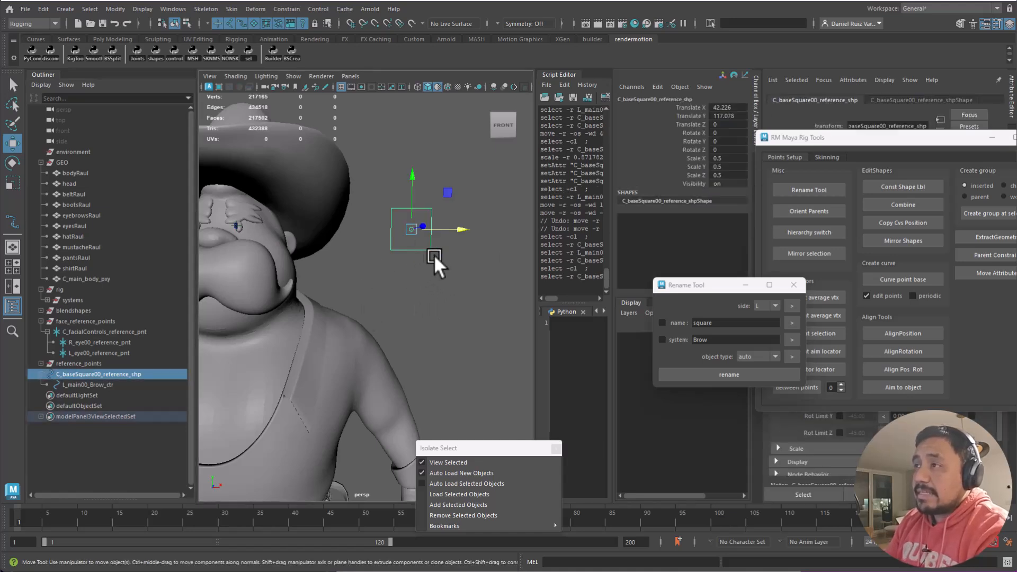
middle_click_drag(108, 384, 95, 374)
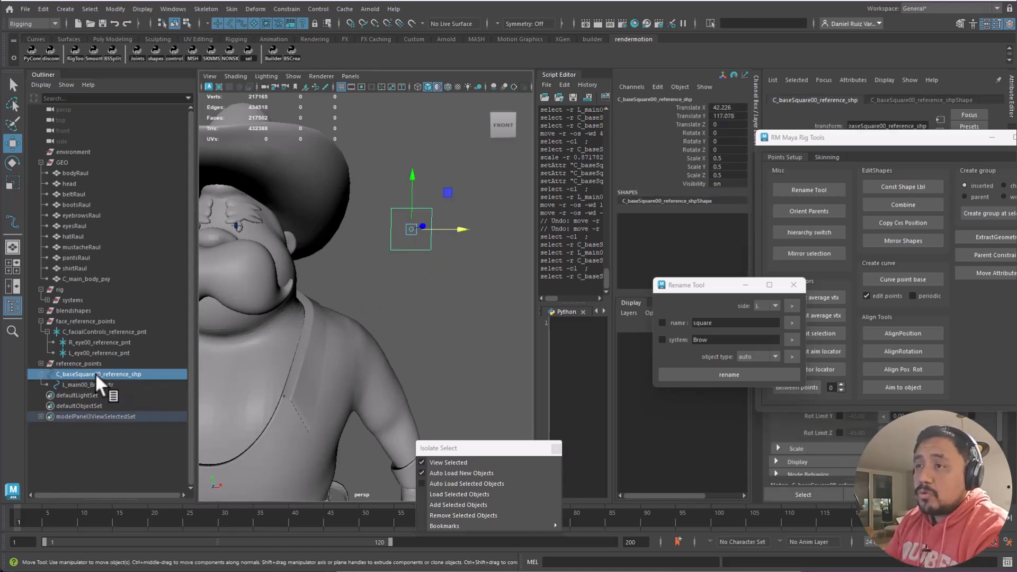
- Duplicate the base square with Ctrl+D, slide the copy right along X, and pick its brow control
key("ctrl+d")
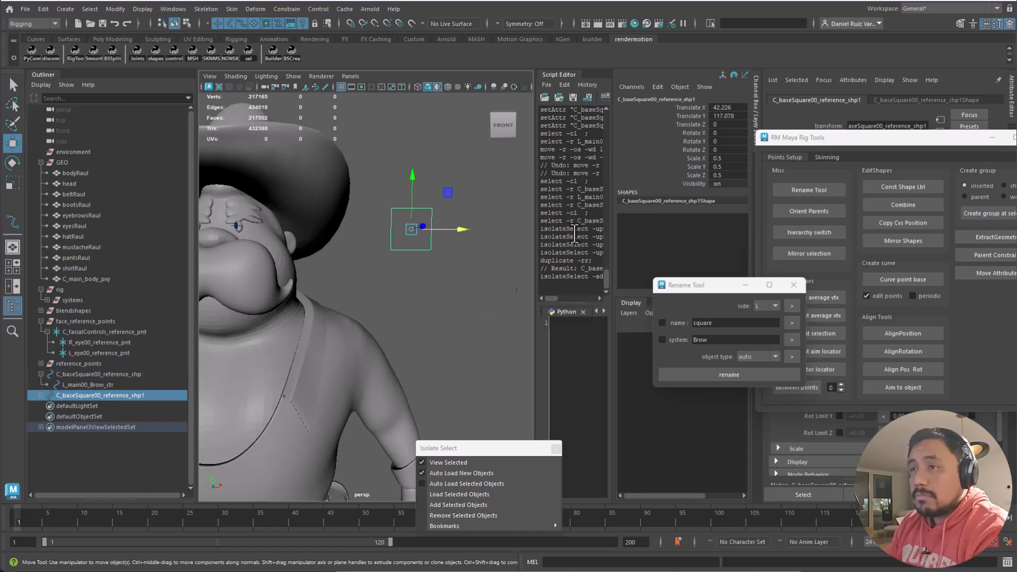
left_click(42, 395)
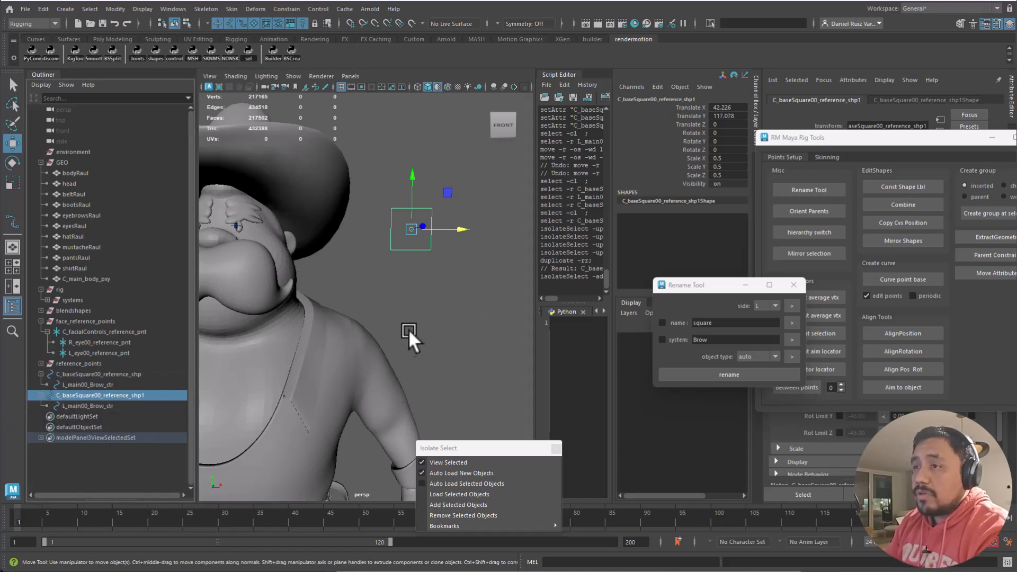
left_click(437, 262)
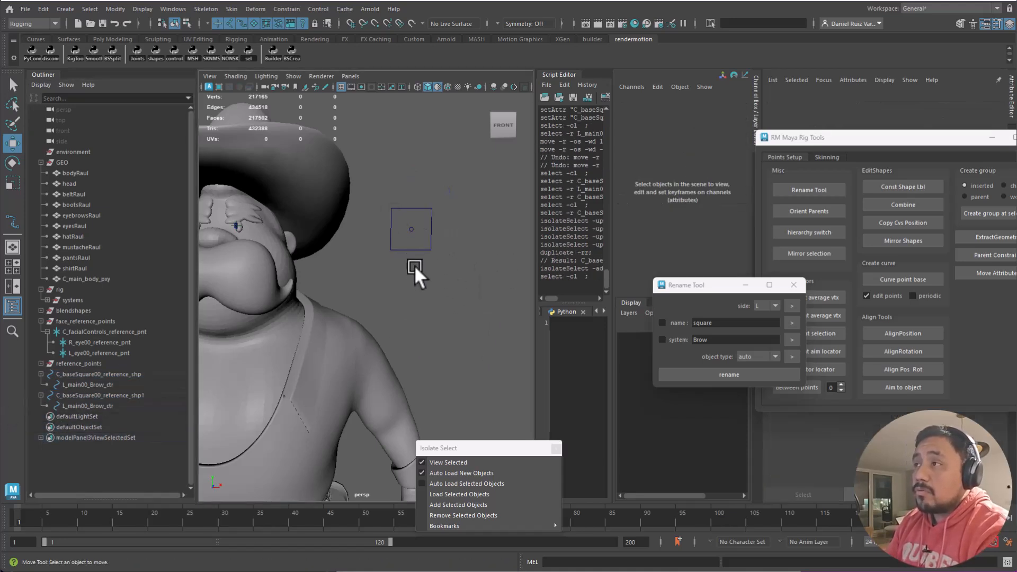
left_click(113, 395)
left_click_drag(460, 228, 504, 237)
left_click(504, 237)
left_click(458, 240)
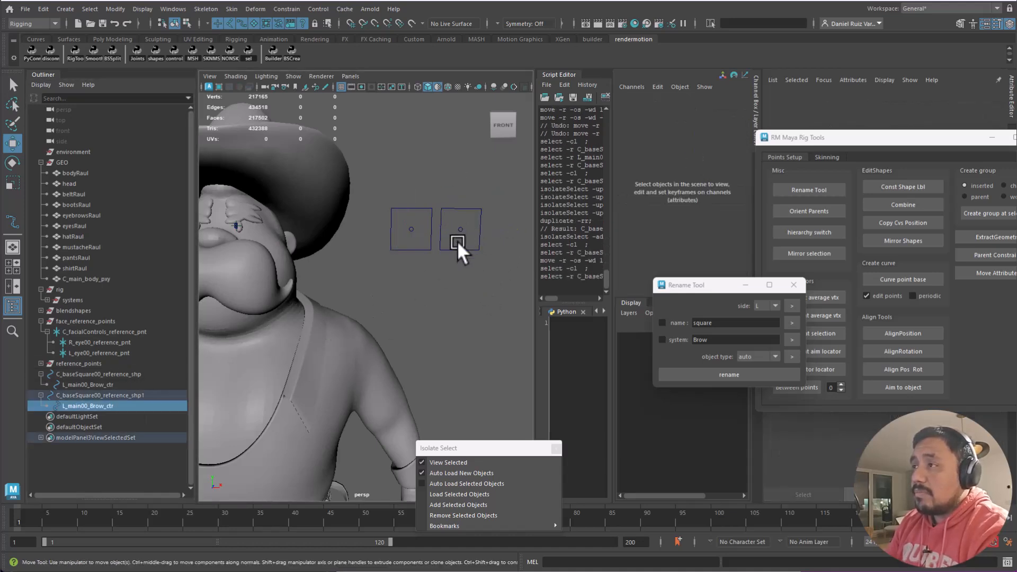
left_click(96, 405)
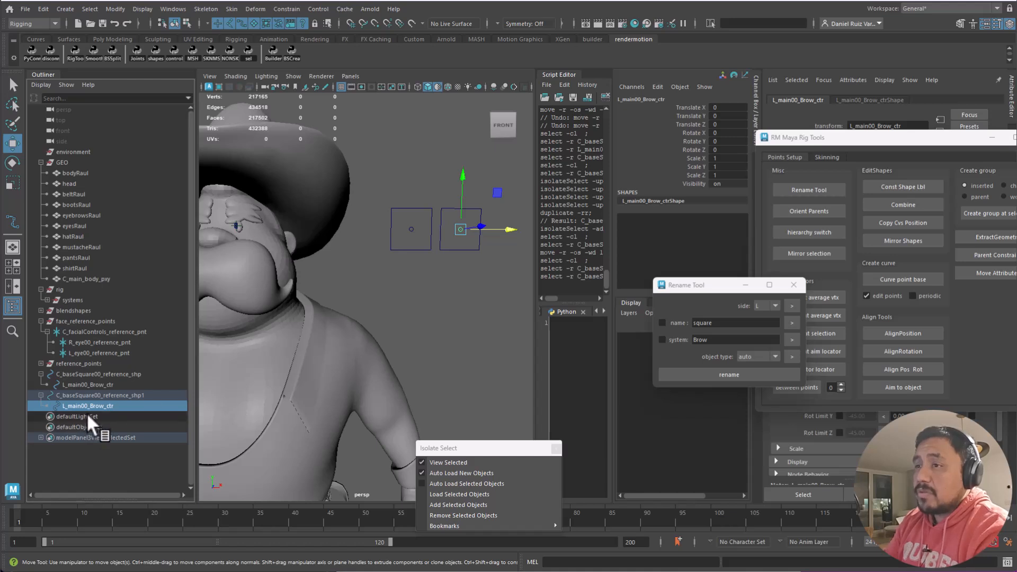
- Rename the duplicate's brow control to R_main00_Brow_ctr
double_click(101, 405)
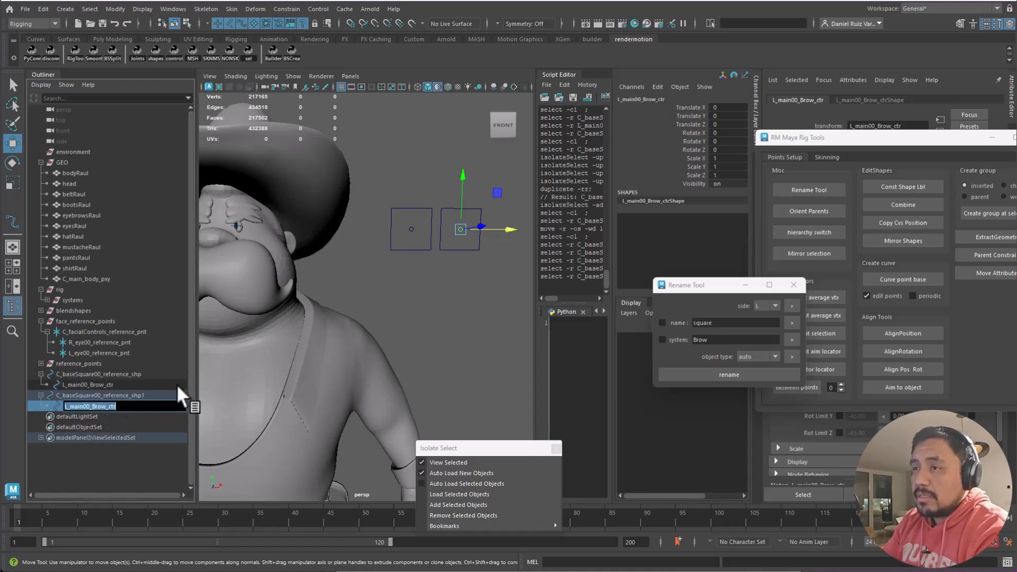
key("Home")
key("Delete")
type("R")
key("Return")
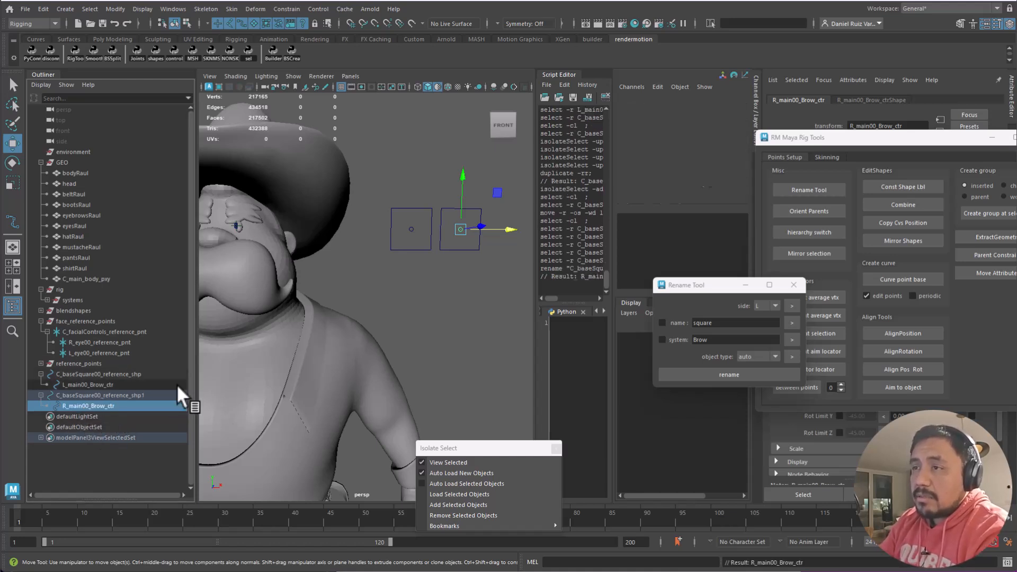
- Rename the duplicated square C_baseSquare00_reference_shp1 to R_baseSquare00_reference_shp
left_click(106, 396)
double_click(179, 395)
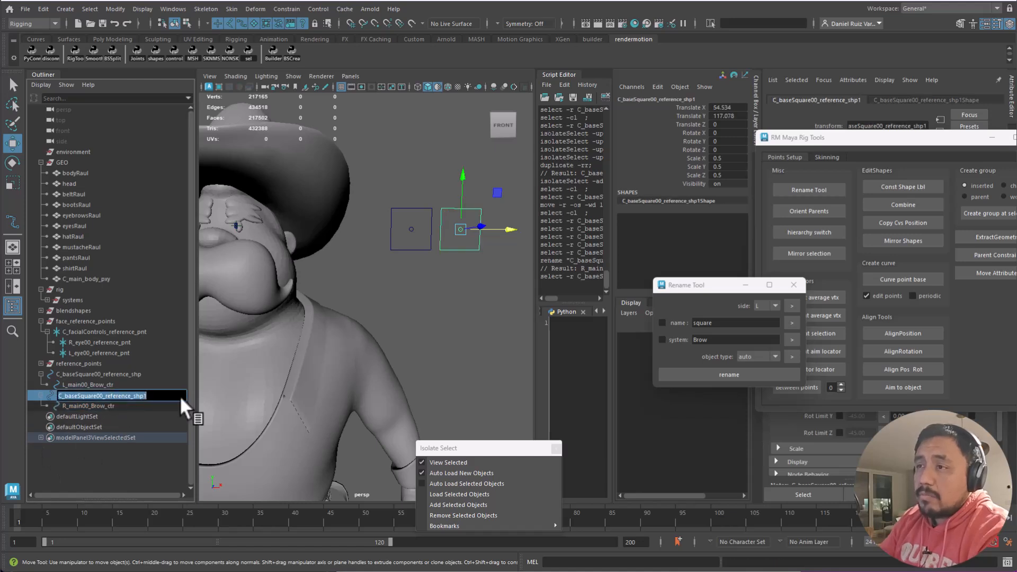
key("End")
key("BackSpace")
key("Home")
key("Delete")
type("R")
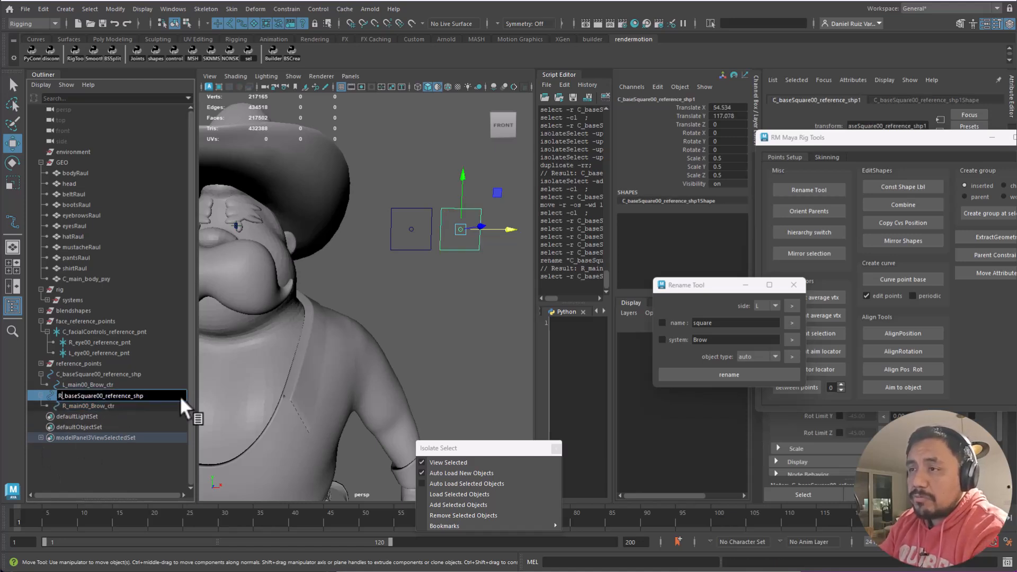
key("Return")
- Replace 'reference' with 'brow' to make R_baseSquare00_brow_shp
double_click(85, 396)
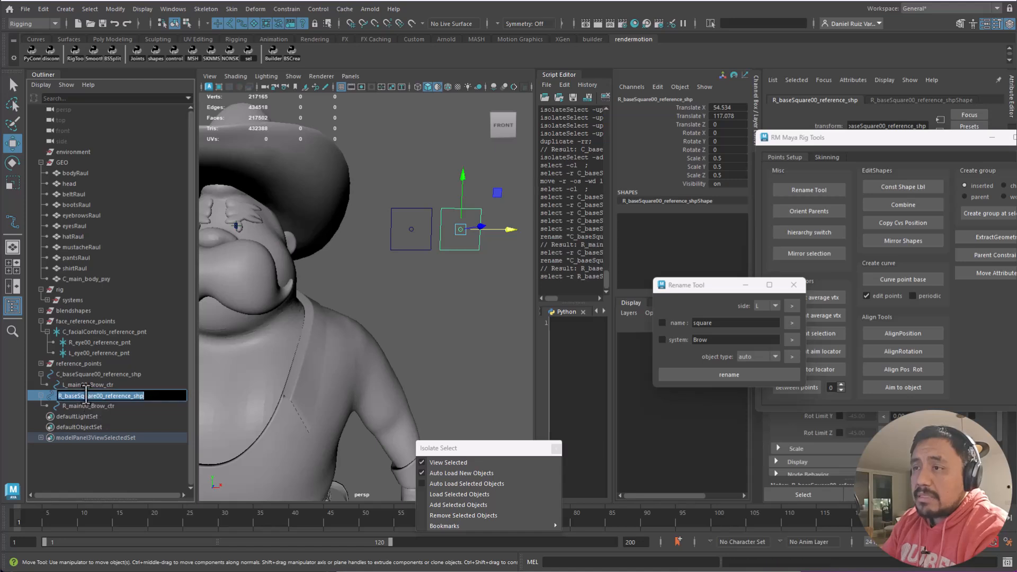
left_click_drag(105, 396, 134, 397)
type("bro")
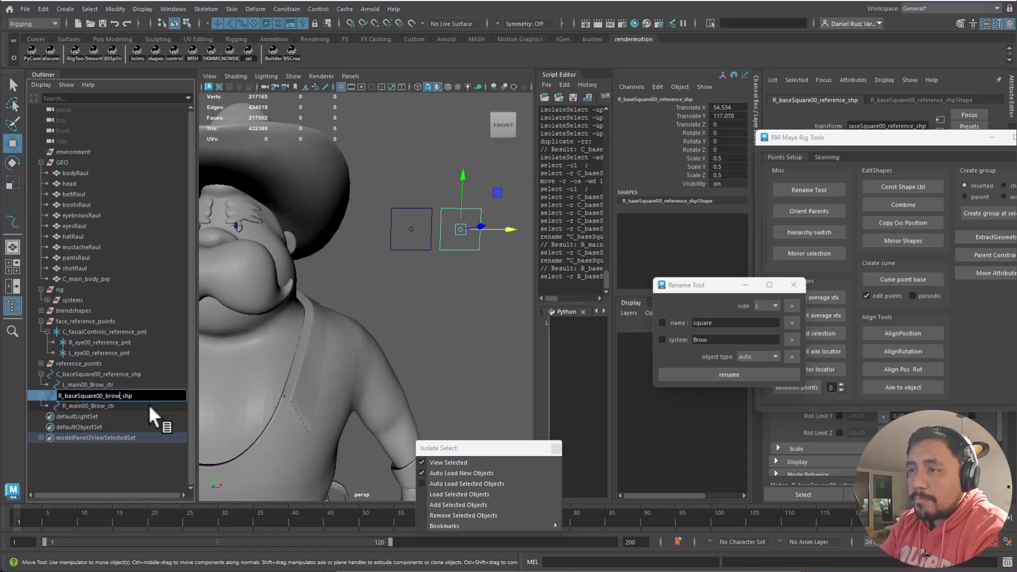
type("w")
key("BackSpace")
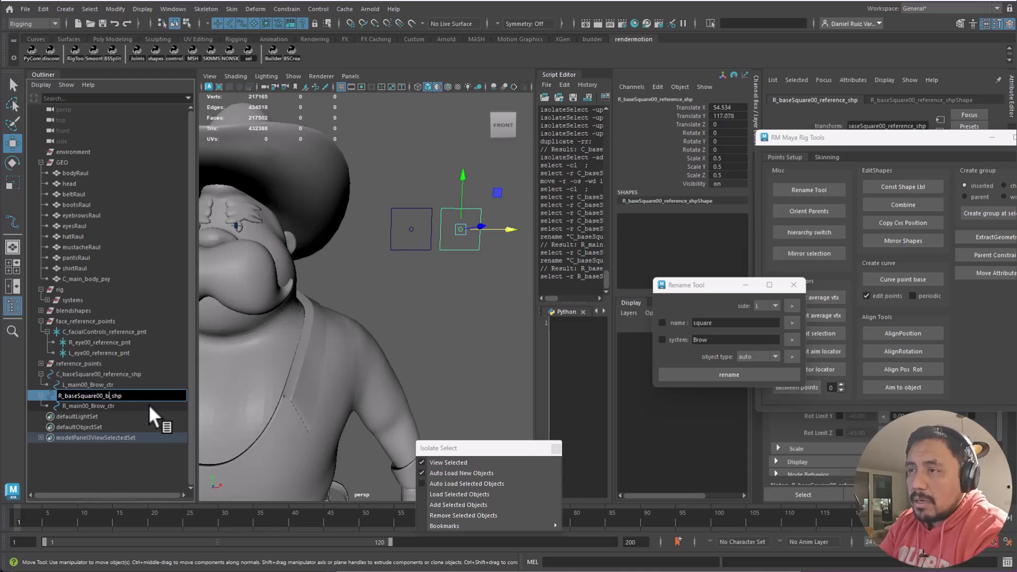
type("w")
key("Return")
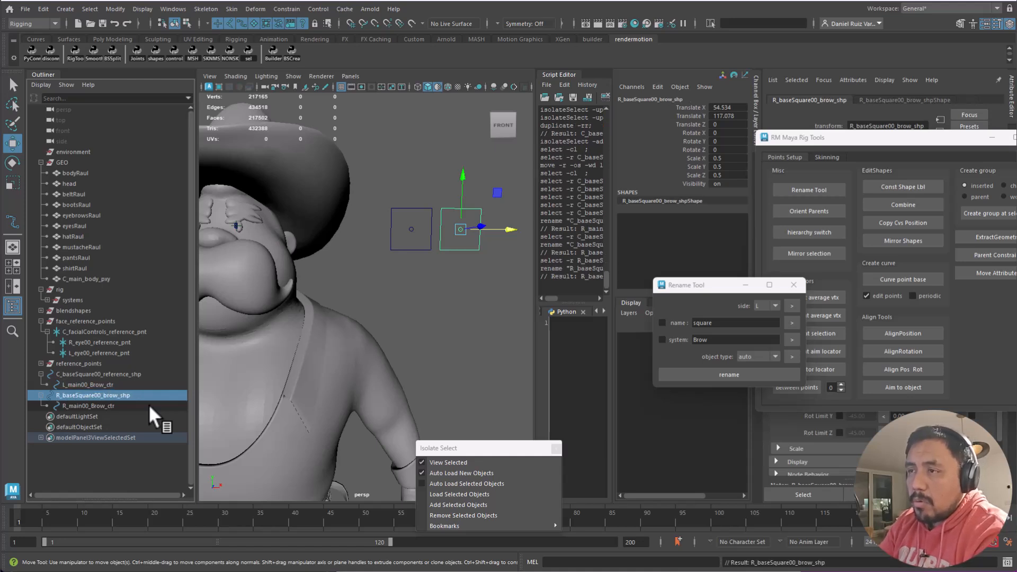
- Lowercase the controls' names to R_main00_brow_ctr and L_main00_brow_ctr
double_click(94, 406)
left_click(95, 406)
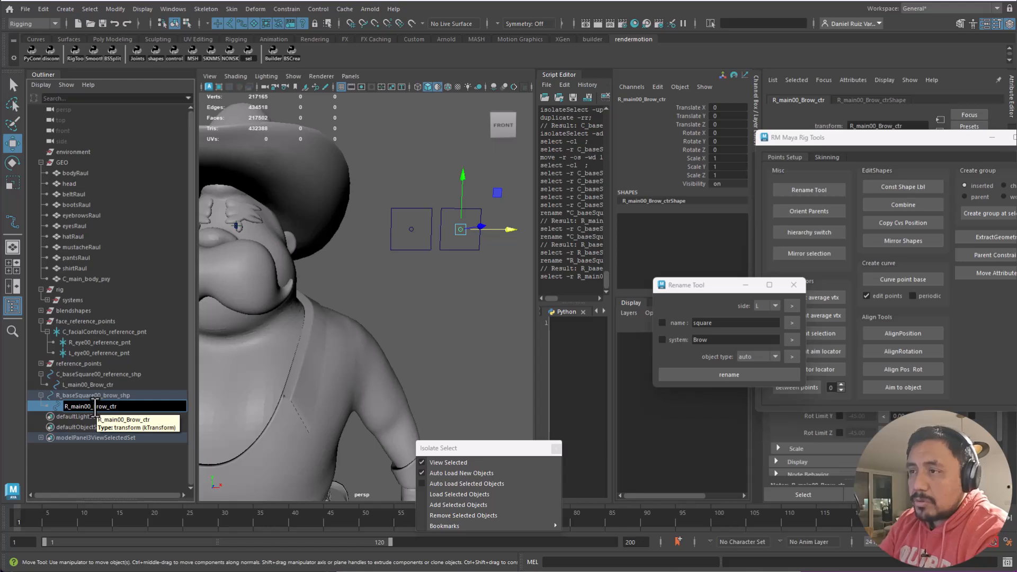
type("b")
key("Return")
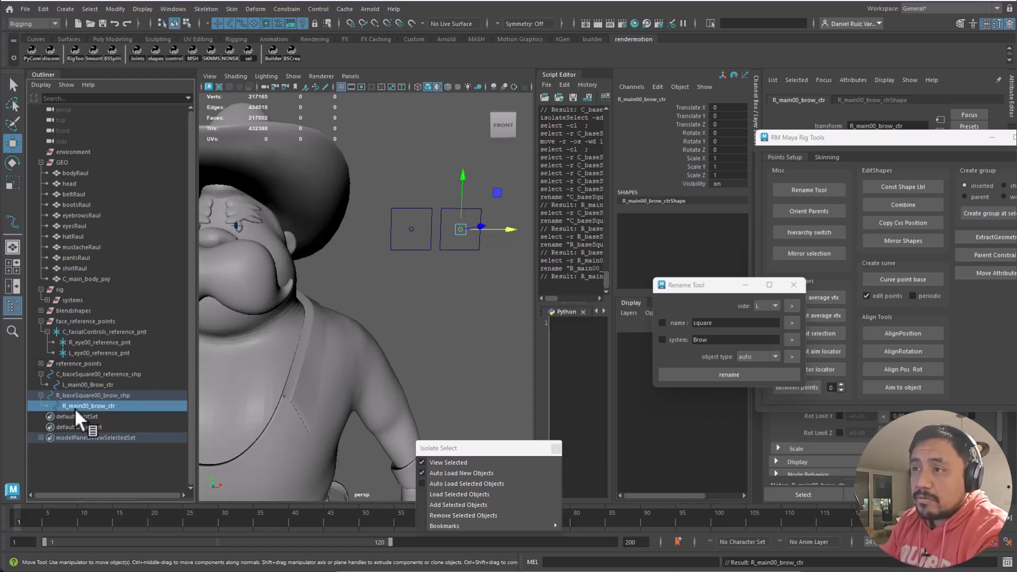
double_click(94, 385)
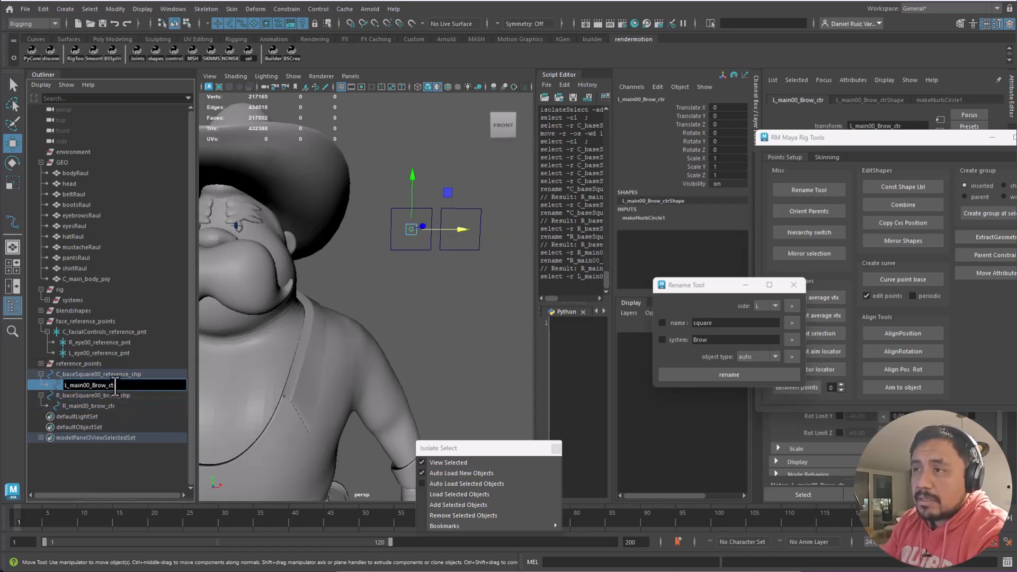
type("b")
key("Return")
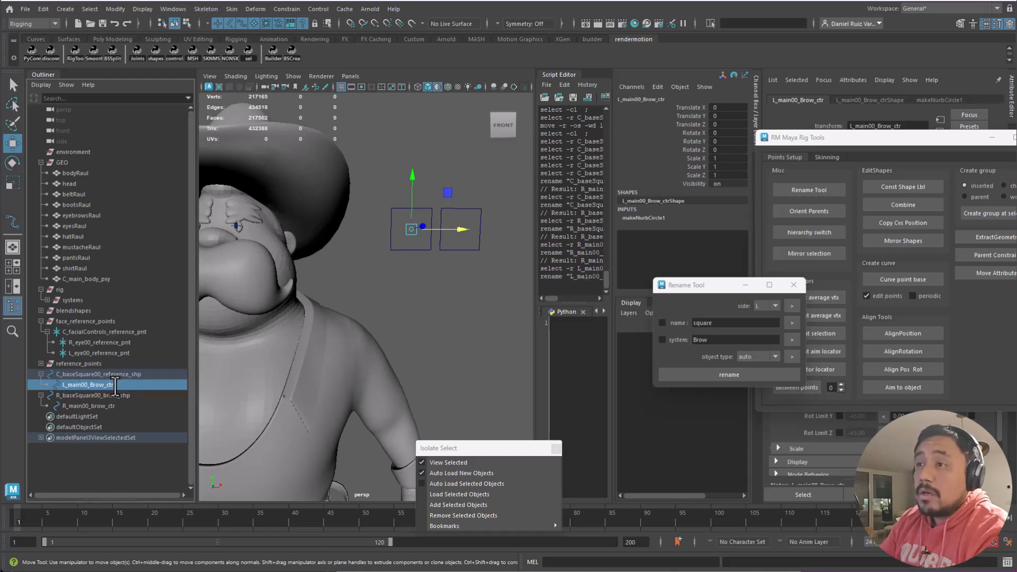
- Rename the original square to C_baseSquare00_brow_shp
left_click(92, 373)
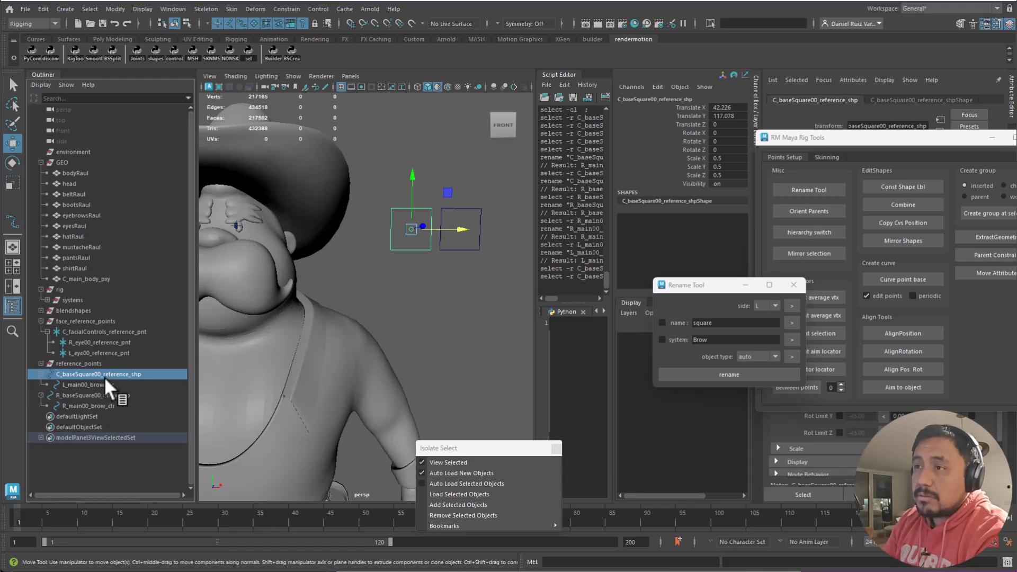
double_click(103, 375)
left_click_drag(105, 374, 137, 374)
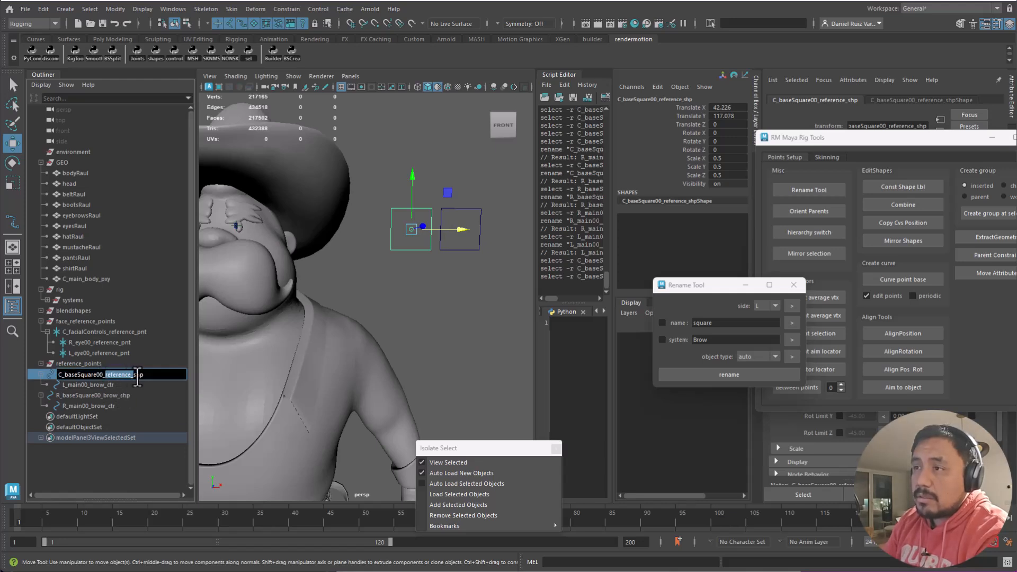
type("brow")
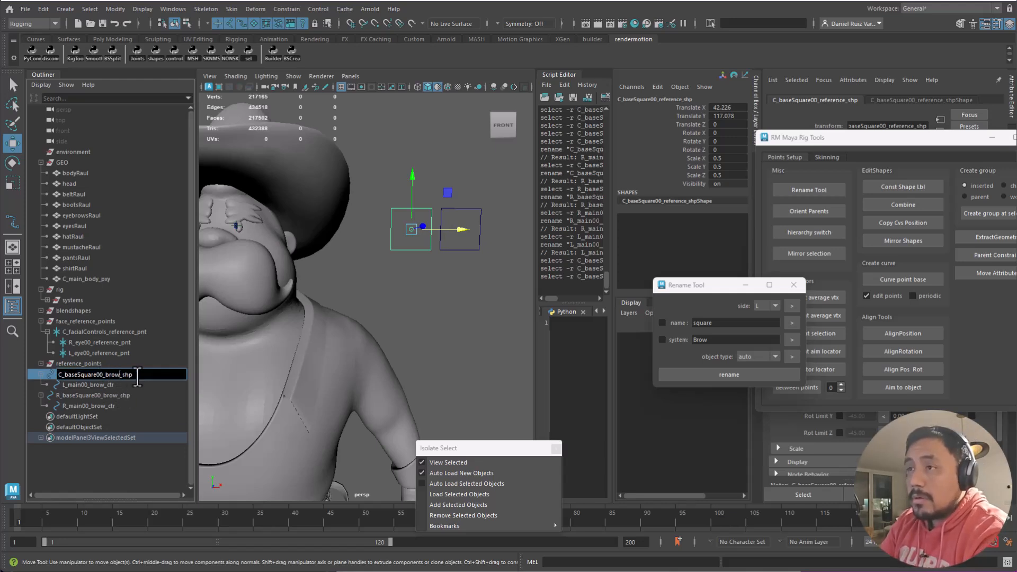
key("Return")
- Change its prefix to L for L_baseSquare00_brow_shp, then clear the selection
left_click(80, 375)
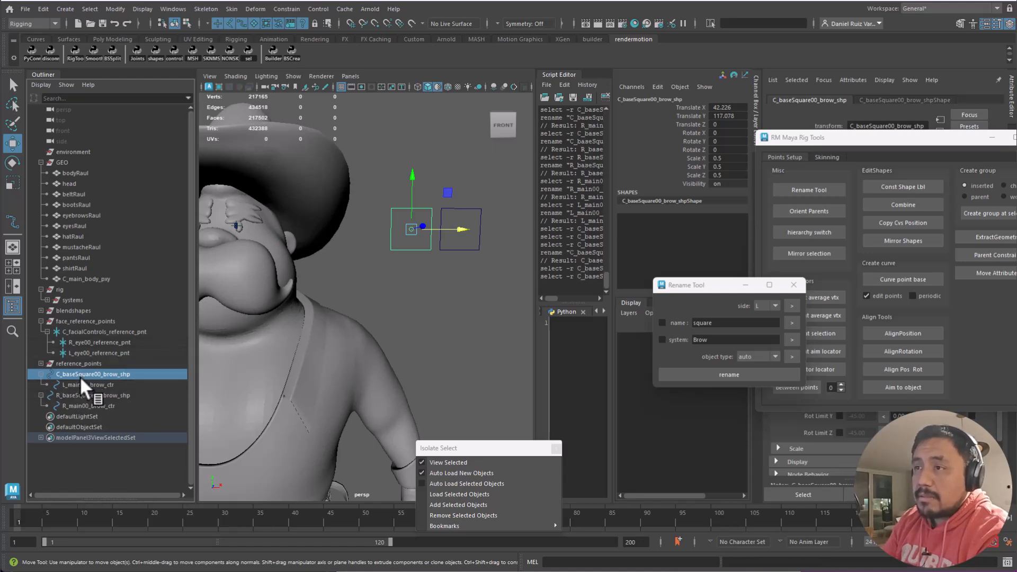
double_click(74, 373)
key("Home")
key("Delete")
type("L")
key("Return")
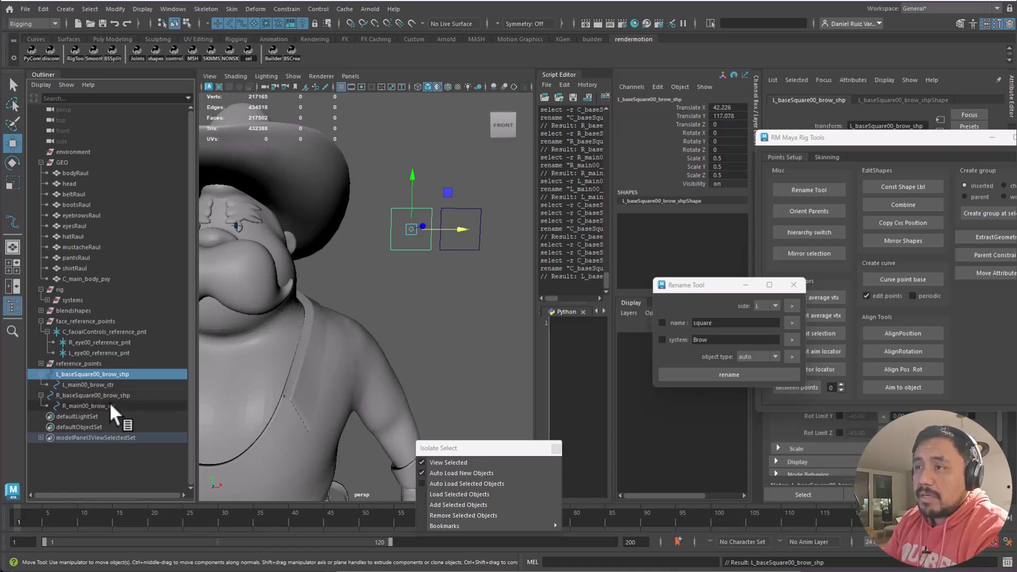
left_click(103, 394)
left_click(102, 375, "ctrl")
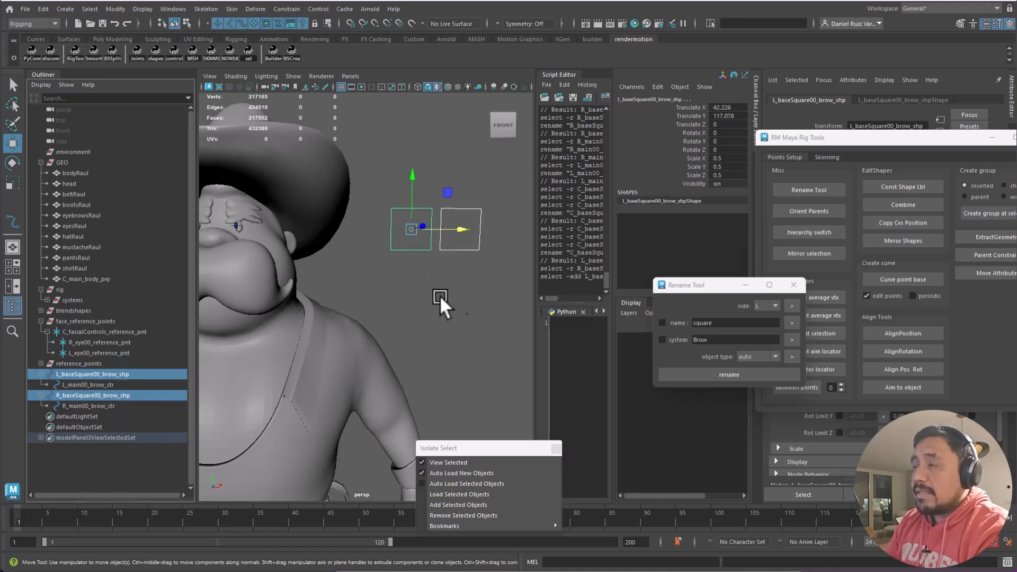
left_click(492, 250)
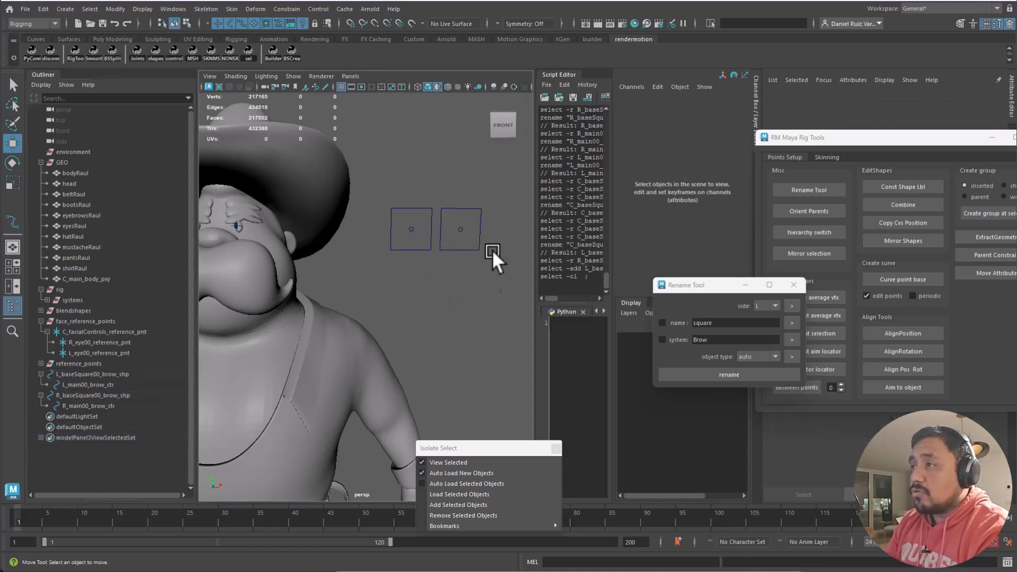
left_click(36, 38)
key("space")
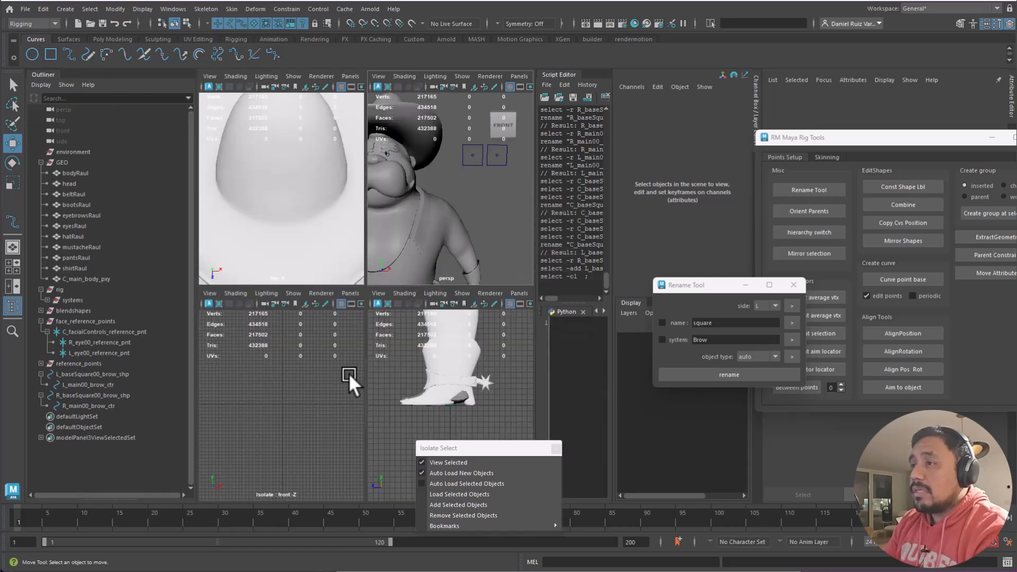
key("space")
key("space")
key("space")
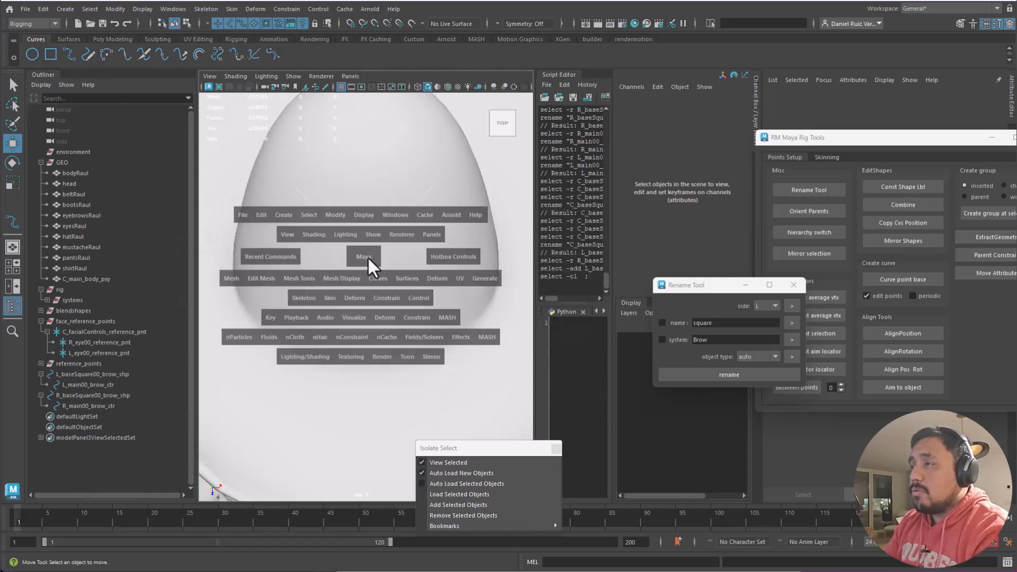
scroll(297, 366, "down", 3)
left_click_drag(467, 153, 492, 151)
key("f")
key("space")
scroll(320, 319, "down", 5)
middle_click_drag(397, 425, 370, 335, "alt")
scroll(370, 335, "down", 3)
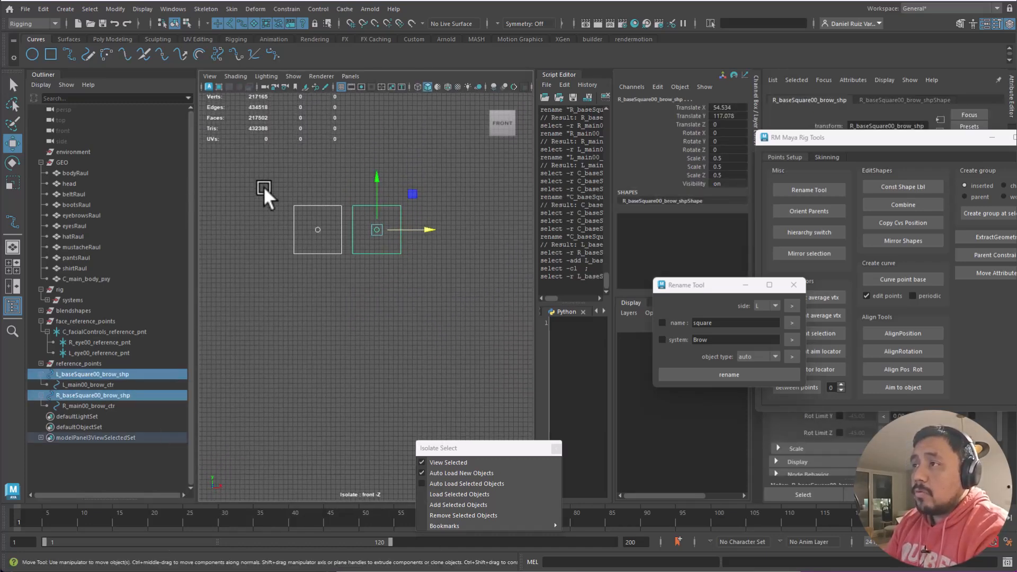
left_click(263, 183)
left_click(69, 39)
left_click(106, 39)
left_click(35, 39)
left_click(158, 40)
left_click(67, 39)
left_click(175, 40)
left_click(190, 39)
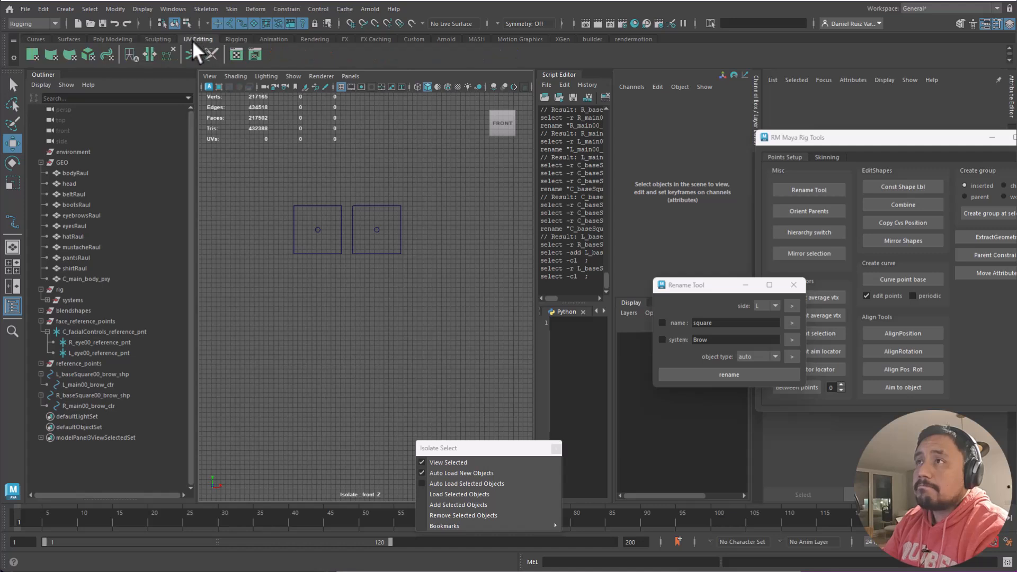
left_click(35, 39)
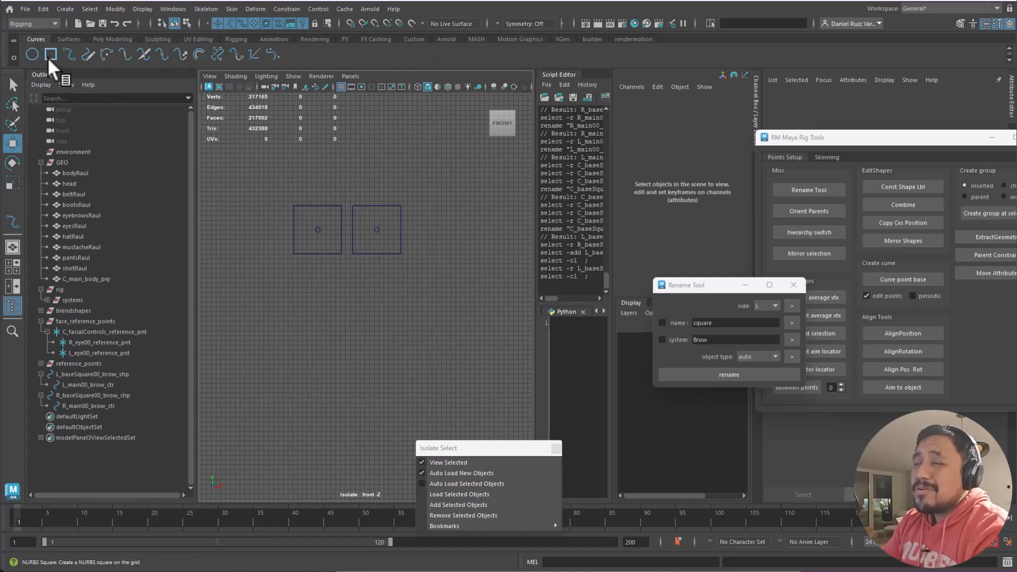
- Create a NURBS square from the Curves shelf, inspect its side curves, then delete it
left_click(49, 54)
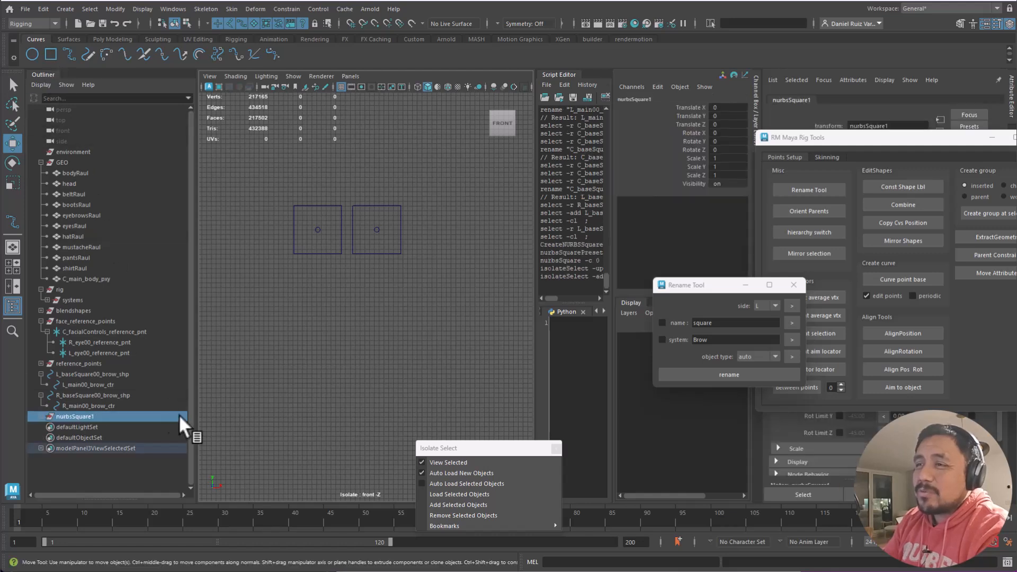
left_click(41, 417)
left_click(90, 427)
left_click(93, 438)
left_click(90, 448)
left_click(87, 459)
left_click(73, 416)
key("Delete")
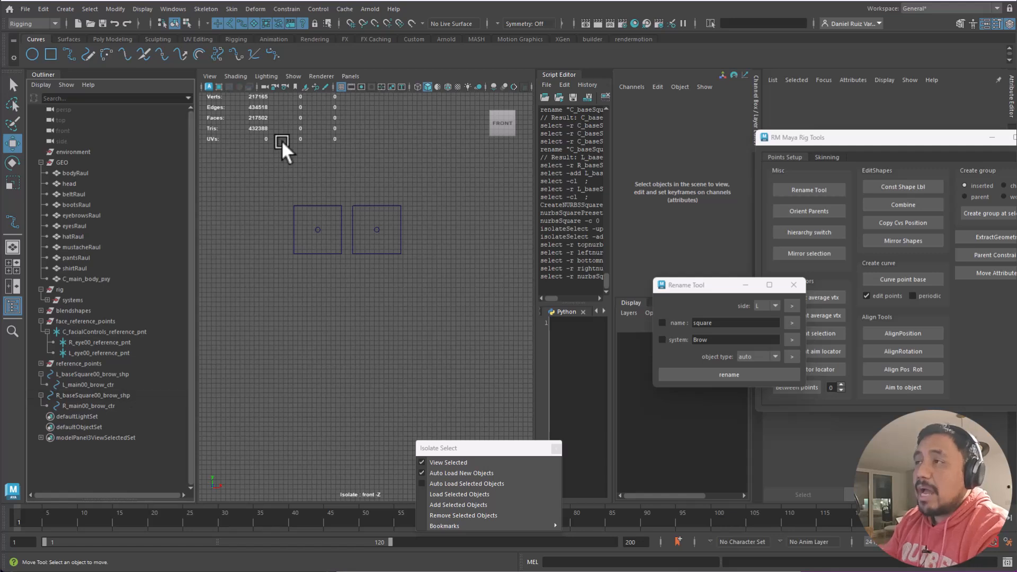
- Draw a grid-snapped rectangle with the EP Curve Tool to make curve1
left_click(68, 55)
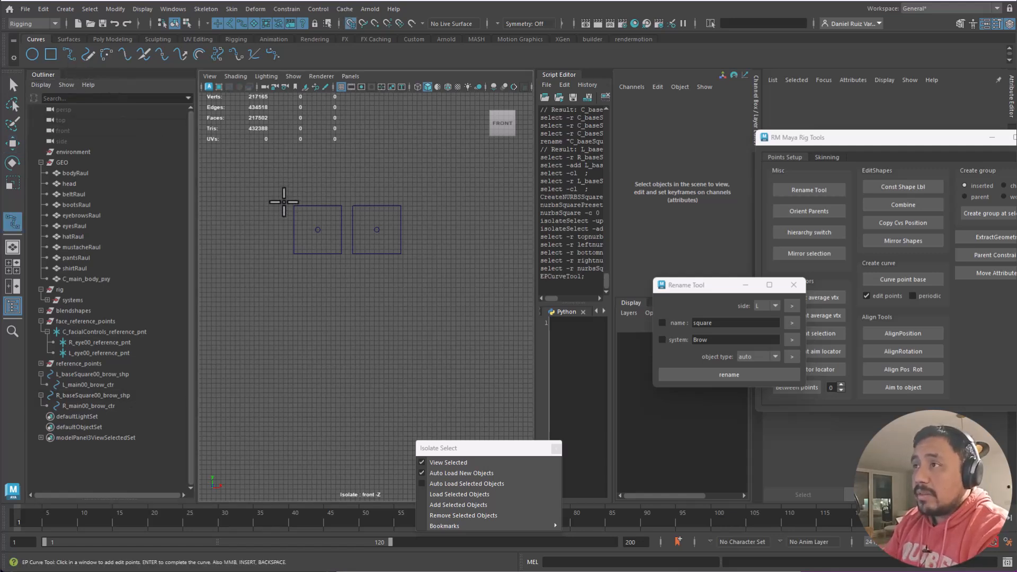
left_click(285, 205)
key("x")
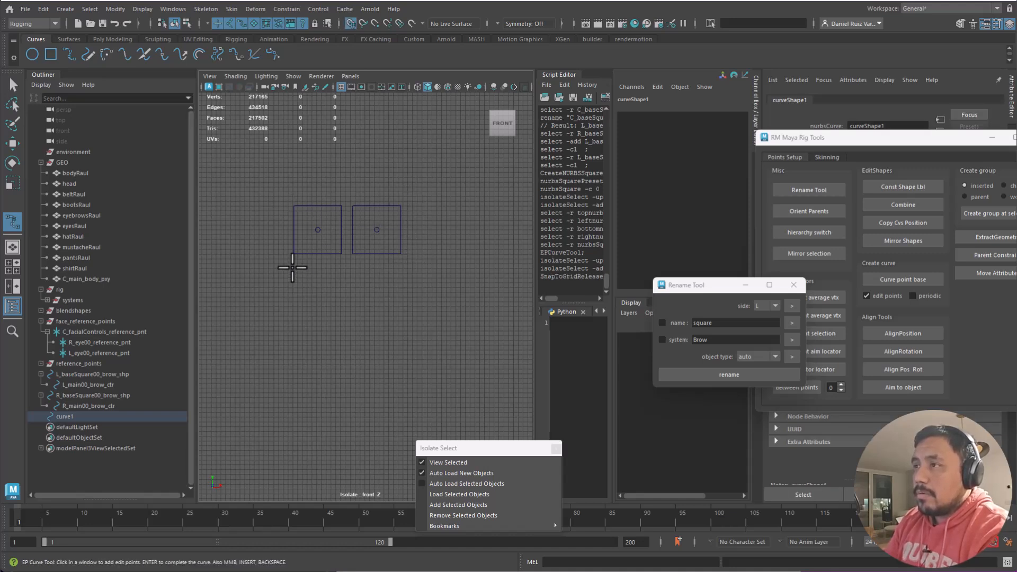
key("Return")
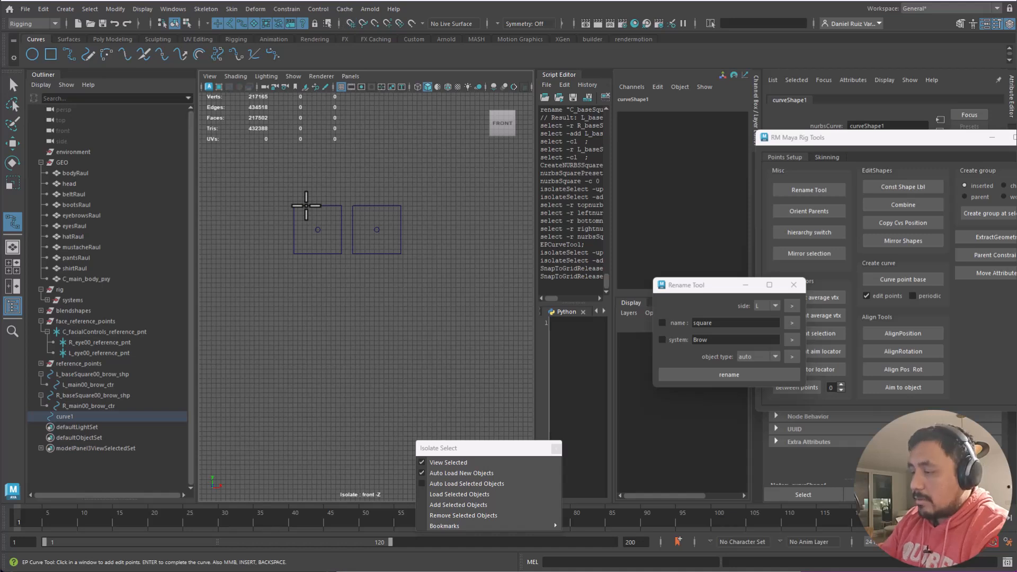
- Add curve1 to the isolated view via Isolate Select > Add Selected Objects
key("w")
left_click(293, 77)
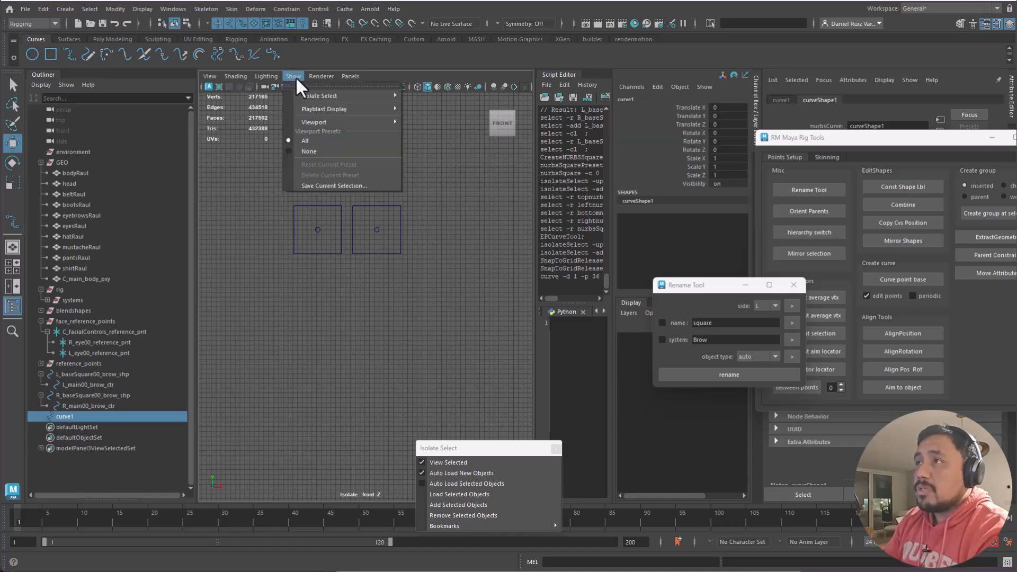
mouse_move(316, 94)
left_click(441, 148)
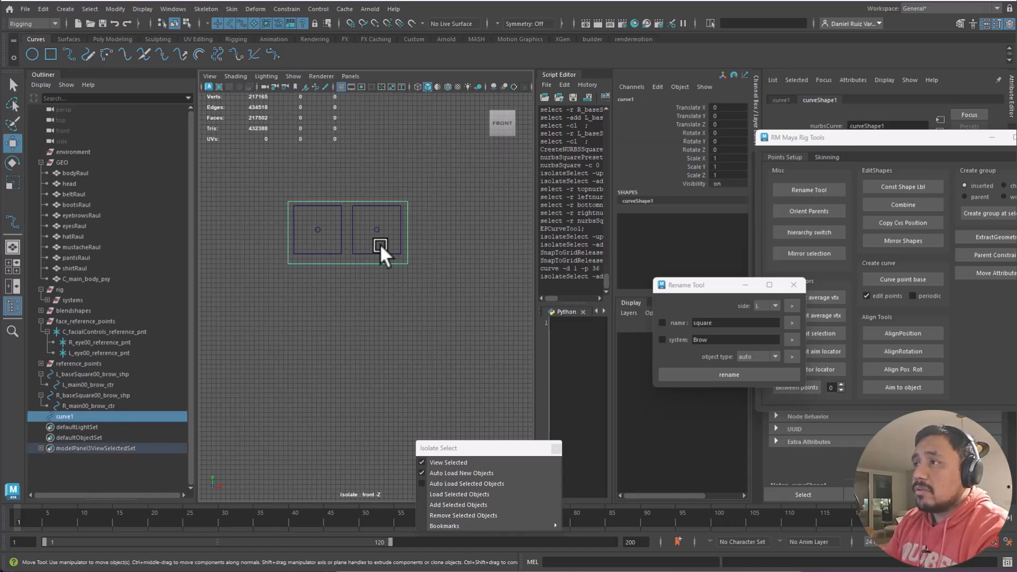
- In CV mode, raise curve1's two bottom points slightly
right_click_drag(349, 200, 331, 211)
middle_click_drag(343, 239, 349, 288, "alt")
right_click_drag(349, 288, 462, 320, "alt")
left_click_drag(463, 319, 205, 413)
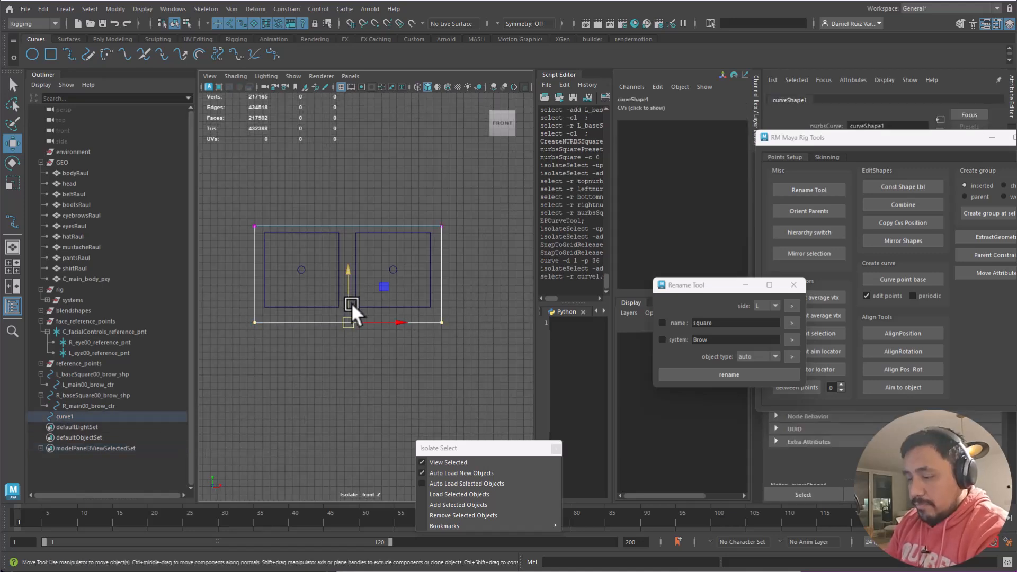
left_click_drag(350, 303, 344, 313)
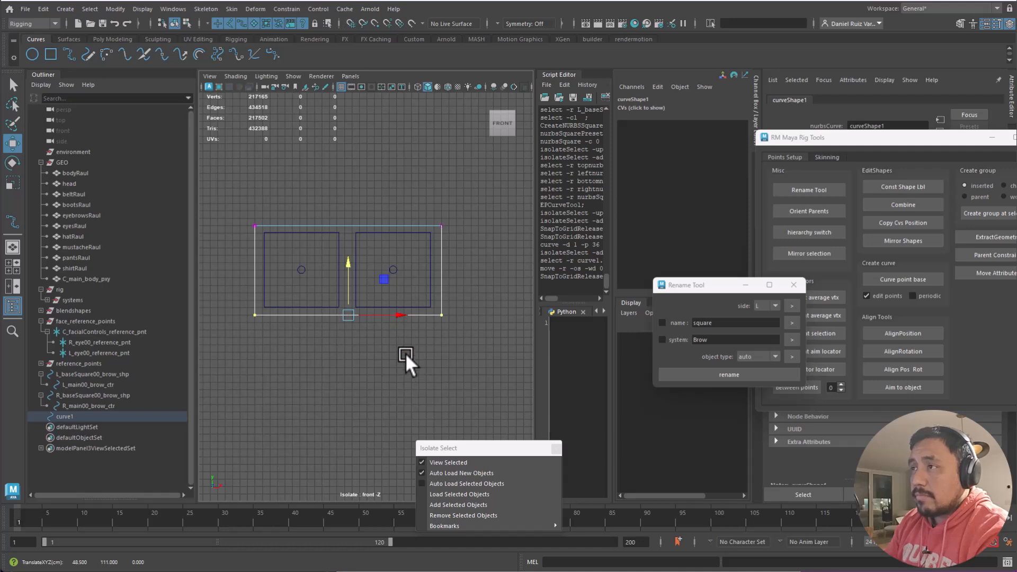
- Move the left brow square to X 42, Y 117 and the right one to X 55
left_click(337, 267)
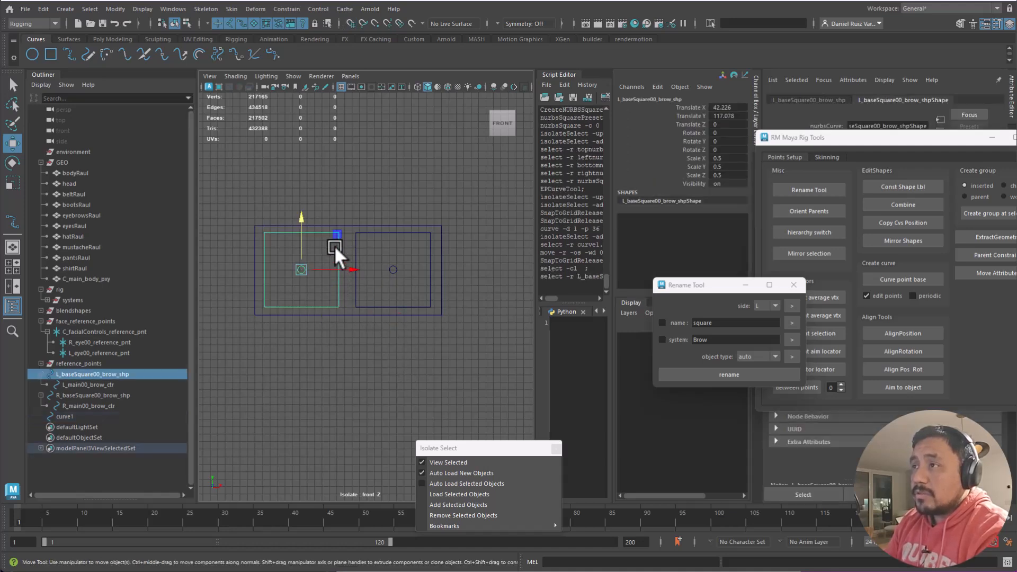
mouse_move(311, 269)
left_mouse_down()
mouse_move(291, 276)
mouse_move(300, 270)
left_mouse_up()
left_click(359, 246)
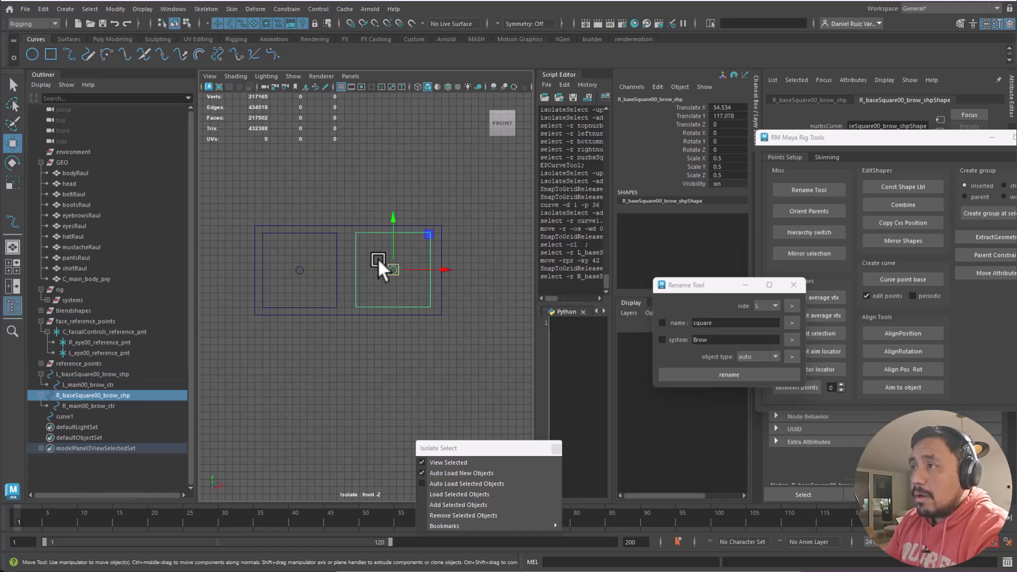
left_click_drag(394, 273, 415, 243)
left_click(450, 212)
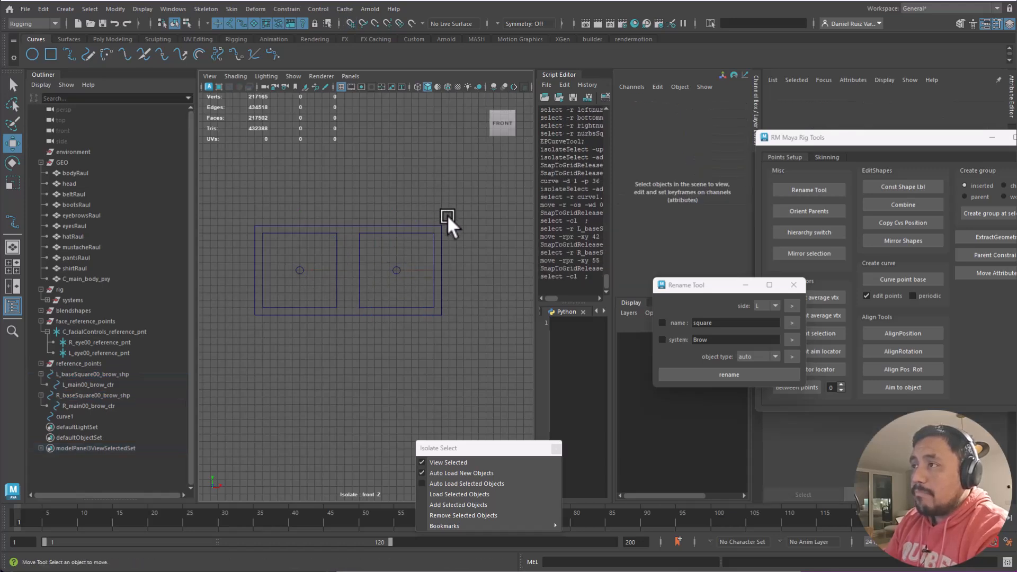
- Undo a move of curve1's top-right corner point and return to object selection
left_click(442, 233)
right_click_drag(391, 226, 365, 226)
mouse_move(437, 211)
left_mouse_down()
mouse_move(445, 238)
mouse_move(451, 223)
left_mouse_up()
key("ctrl+z")
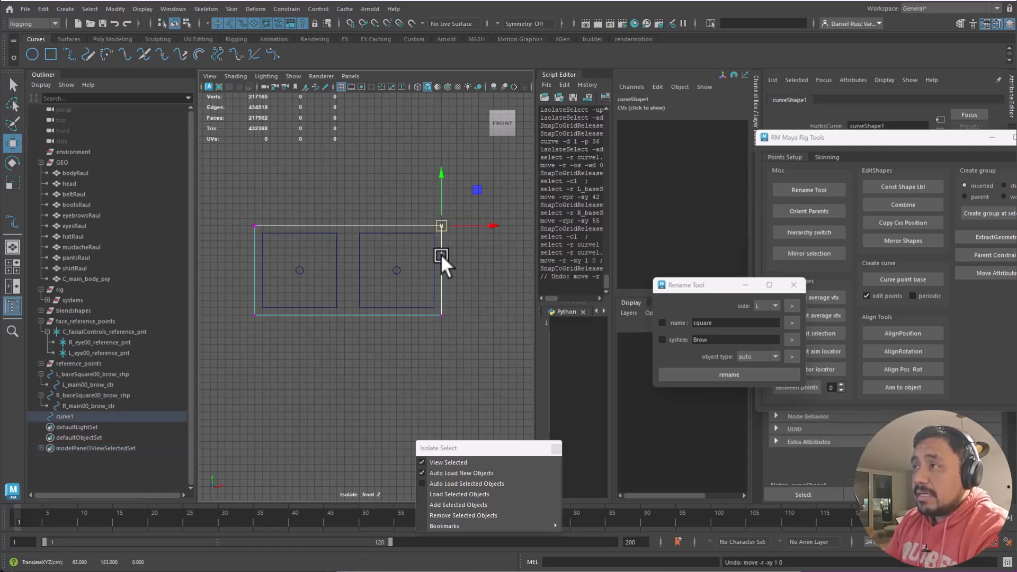
left_click(348, 196)
key("F8")
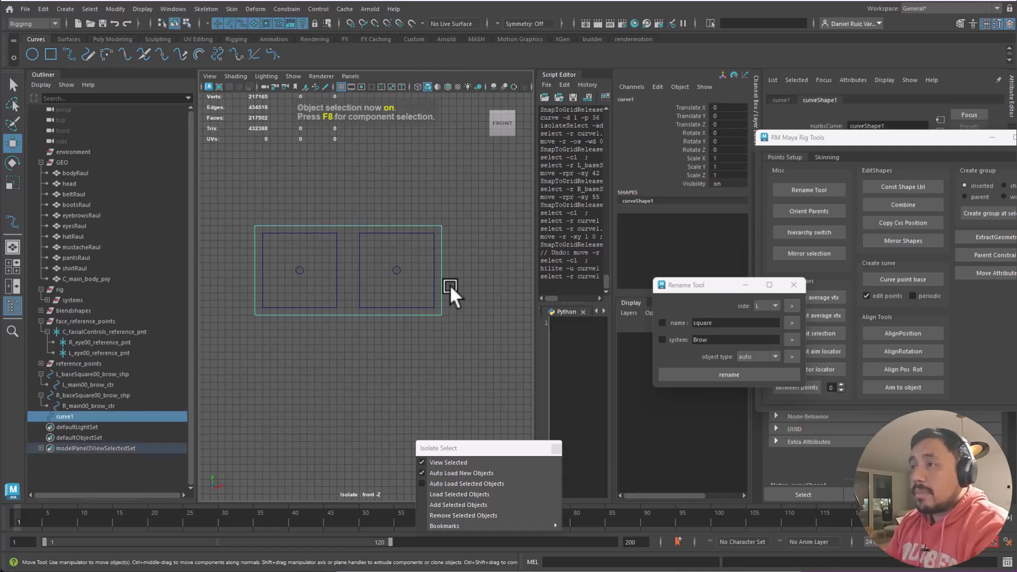
- Reselect the left brow square and curve1
left_click(346, 271)
left_click(339, 270)
left_click(345, 229)
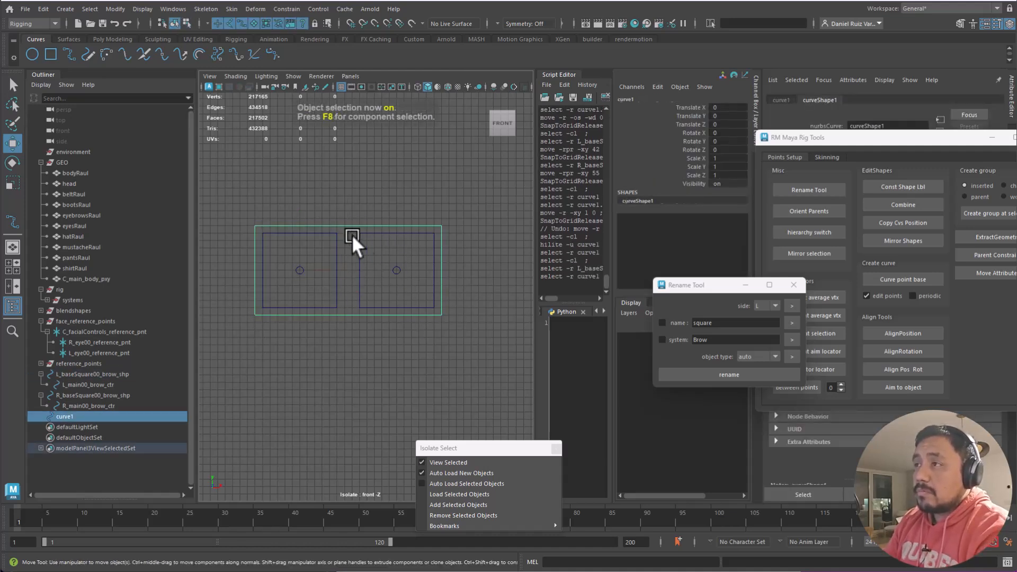
left_click_drag(112, 430, 62, 419)
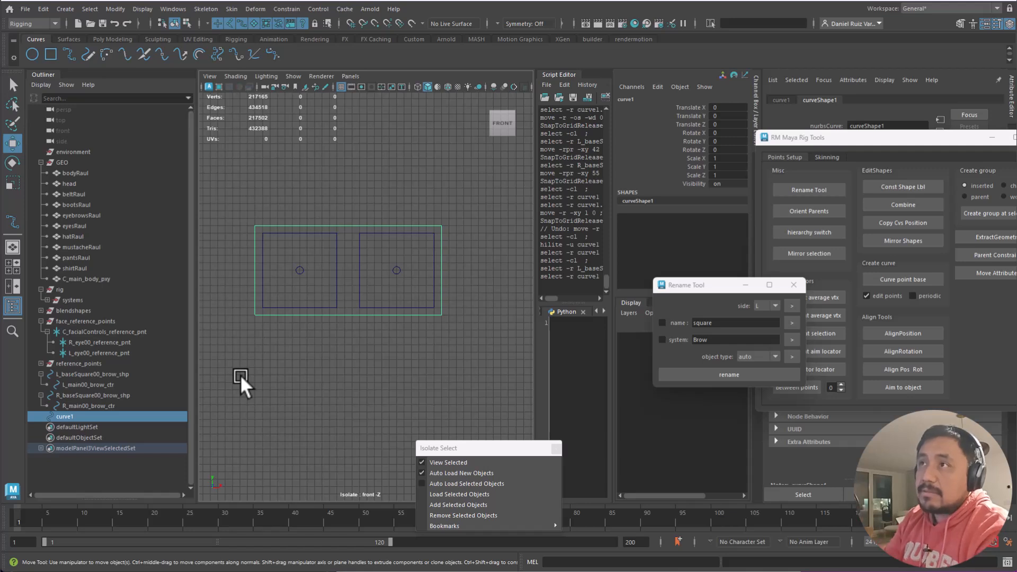
- Look through the Display menu, then deselect curve1
left_click(140, 10)
mouse_move(117, 10)
mouse_move(152, 70)
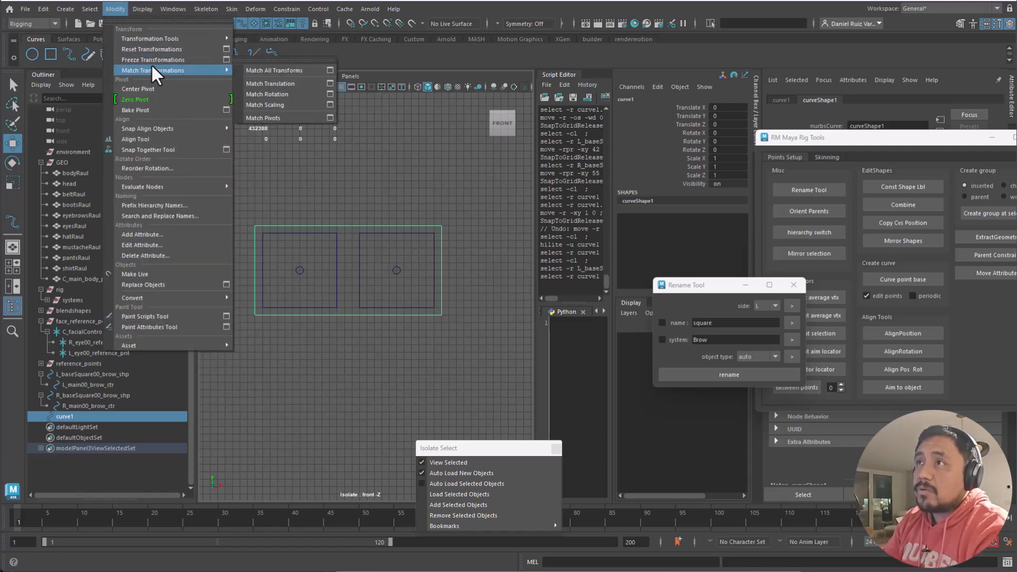
left_click(357, 194)
- Browse Modify > Match Transformations, then start the EP Curve Tool and close its settings
left_click(116, 10)
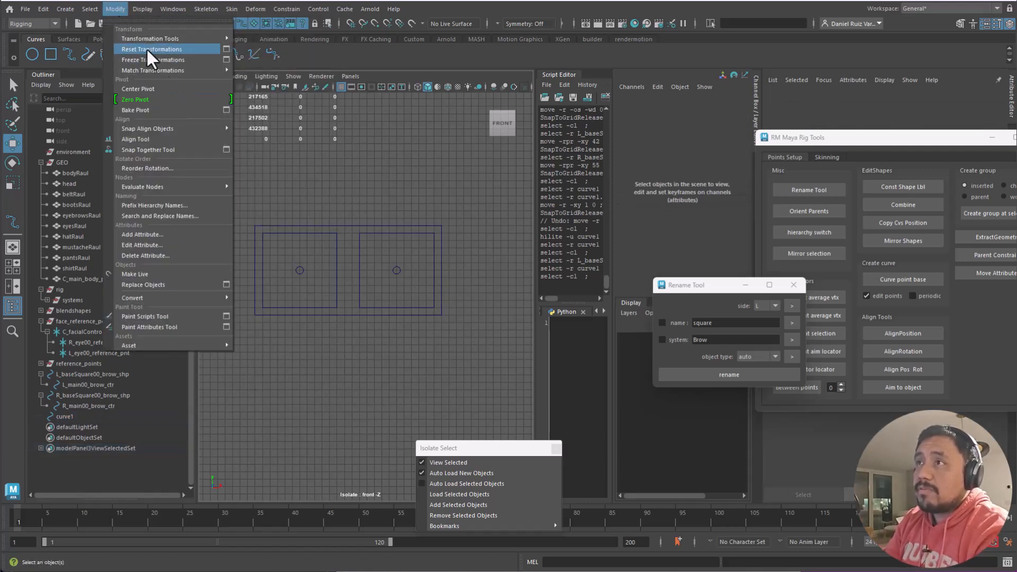
mouse_move(65, 9)
mouse_move(112, 49)
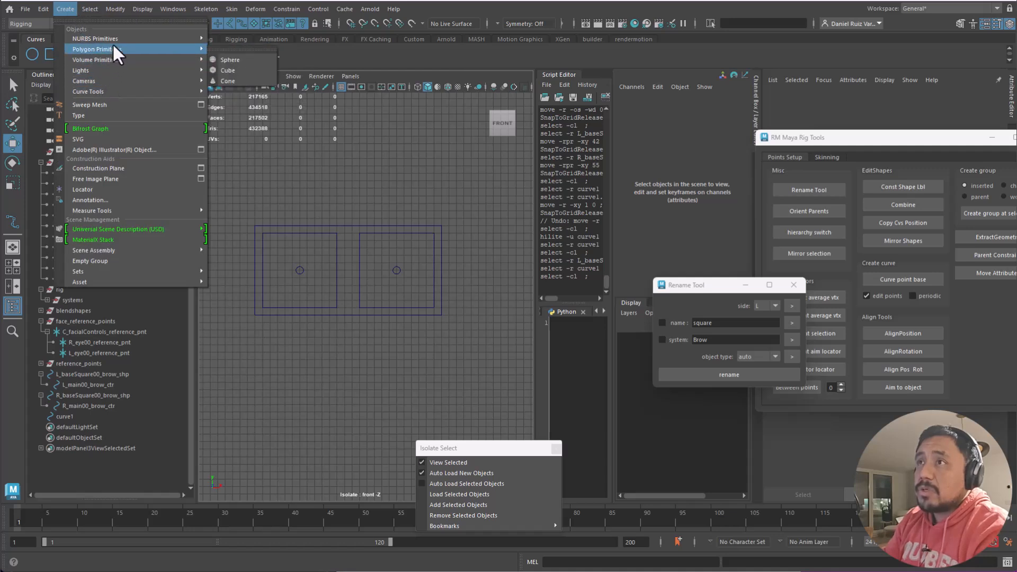
mouse_move(113, 91)
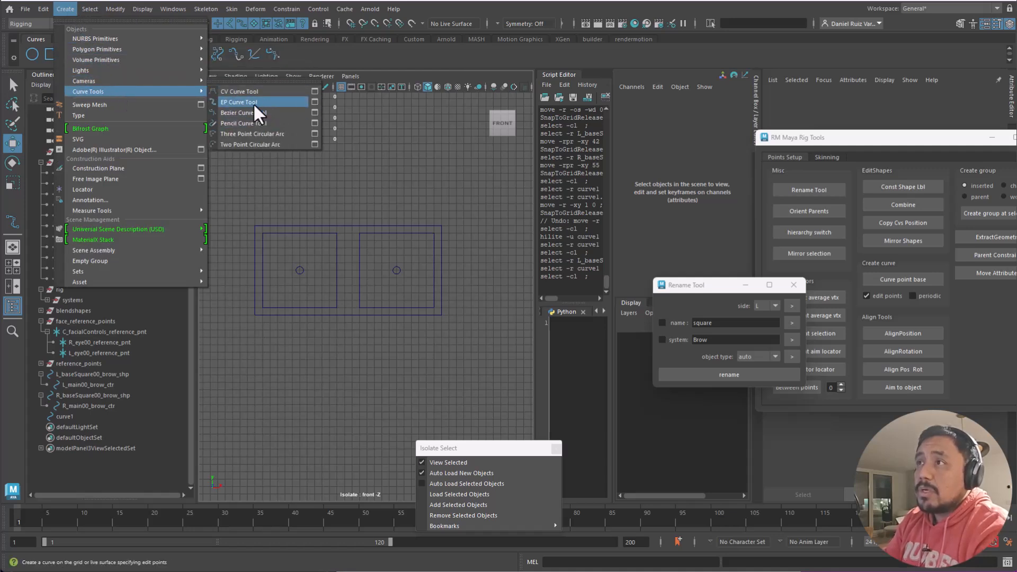
left_click(252, 101)
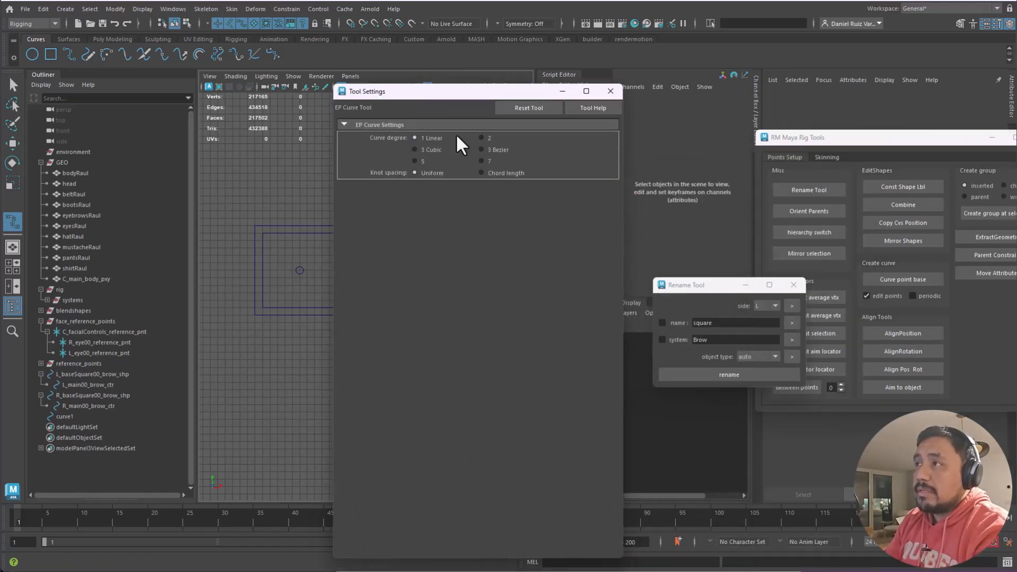
left_click(610, 91)
- Finish curve2 and delete it as a stray curve
key("q")
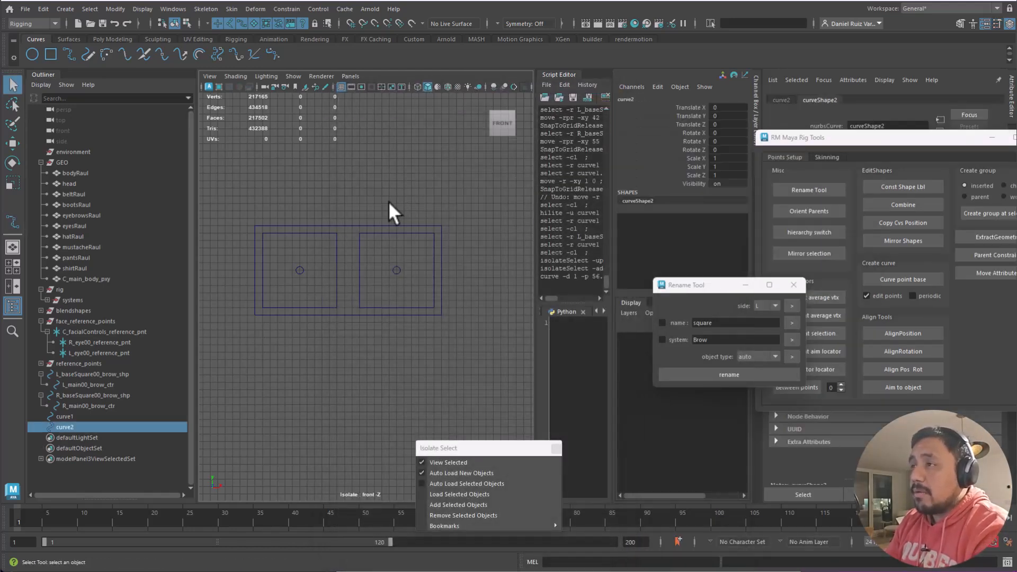
left_click(95, 426)
key("Delete")
- Parent both brow base squares under curve1 and select curve1
left_click(74, 374)
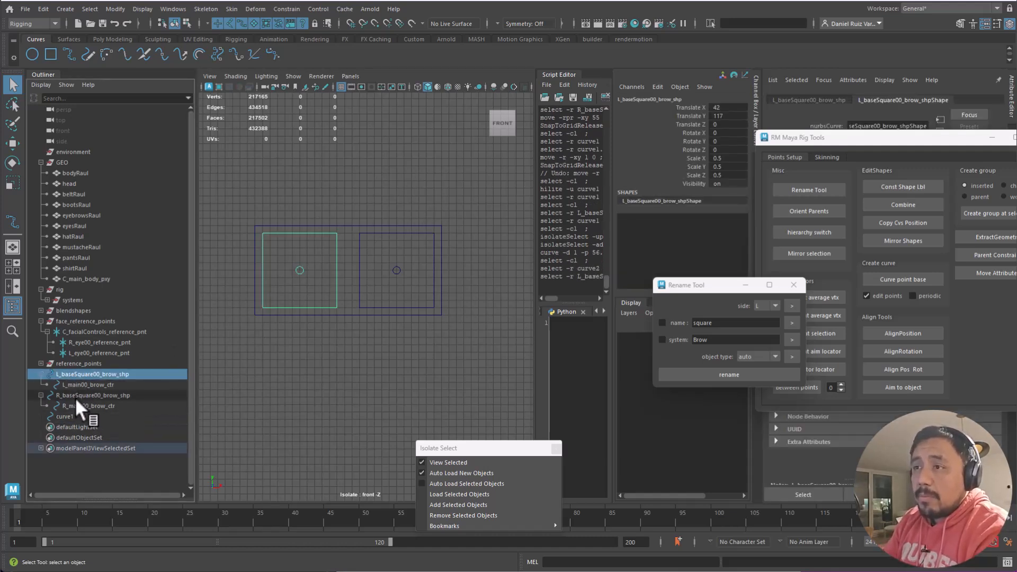
left_click(76, 396, "ctrl")
left_click(78, 416, "ctrl")
key("p")
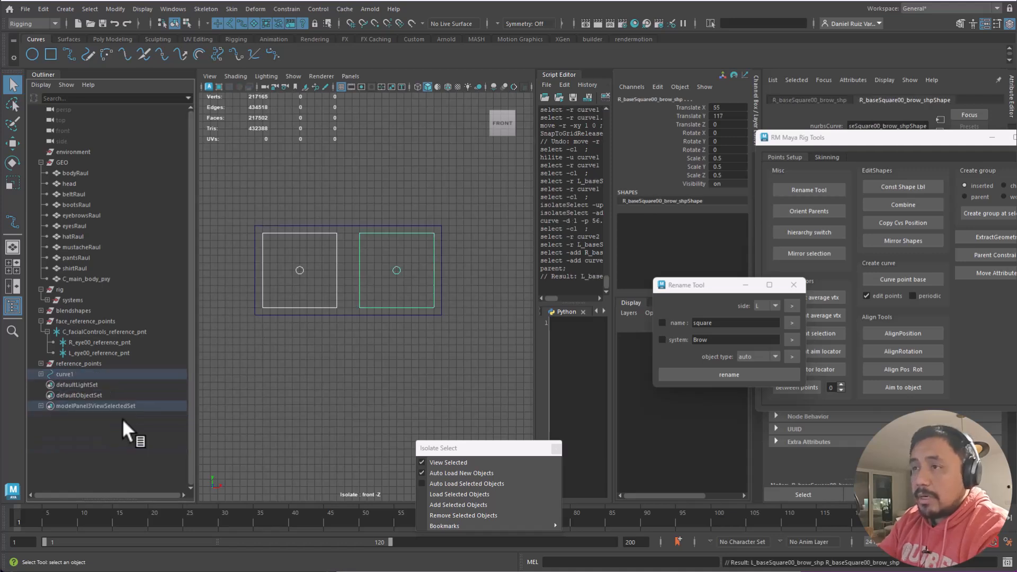
left_click(40, 374)
left_click(69, 374)
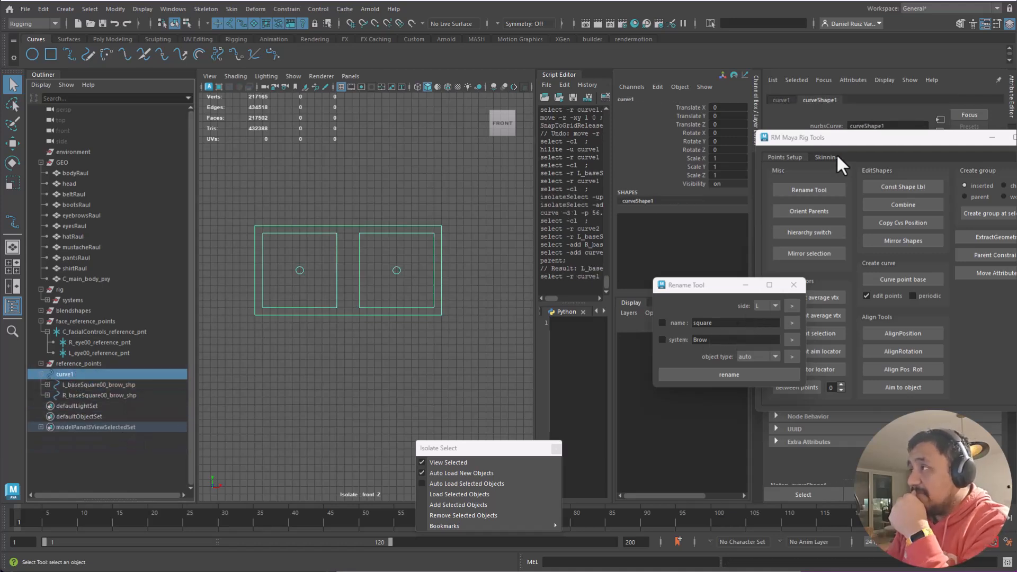
- Rename curve1 to C_square00_facial_shp in the Rename Tool, with system facial and side C
left_click_drag(841, 136, 844, 104)
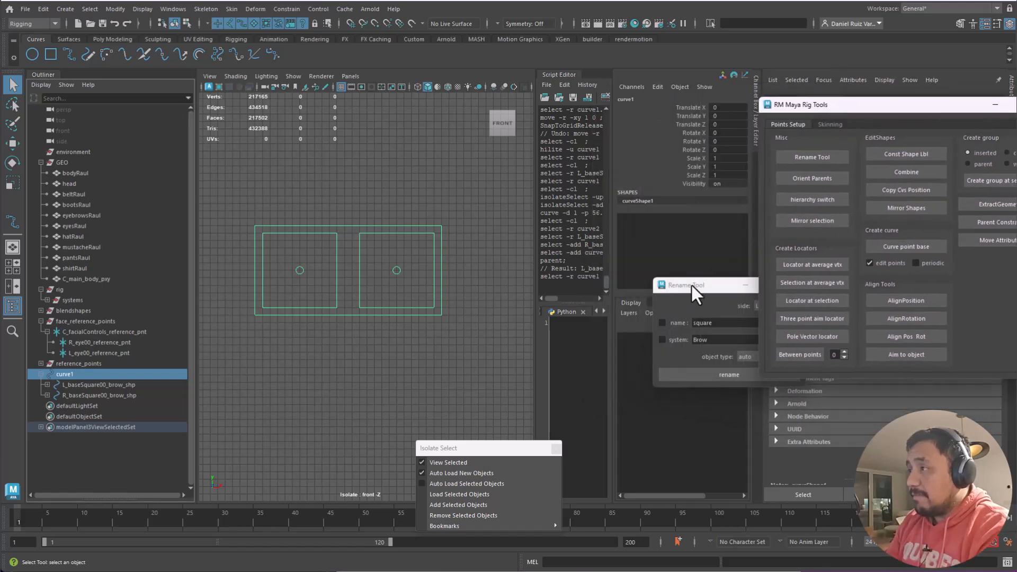
left_click_drag(691, 287, 567, 243)
left_click(604, 279)
key("ctrl+a")
key("Tab")
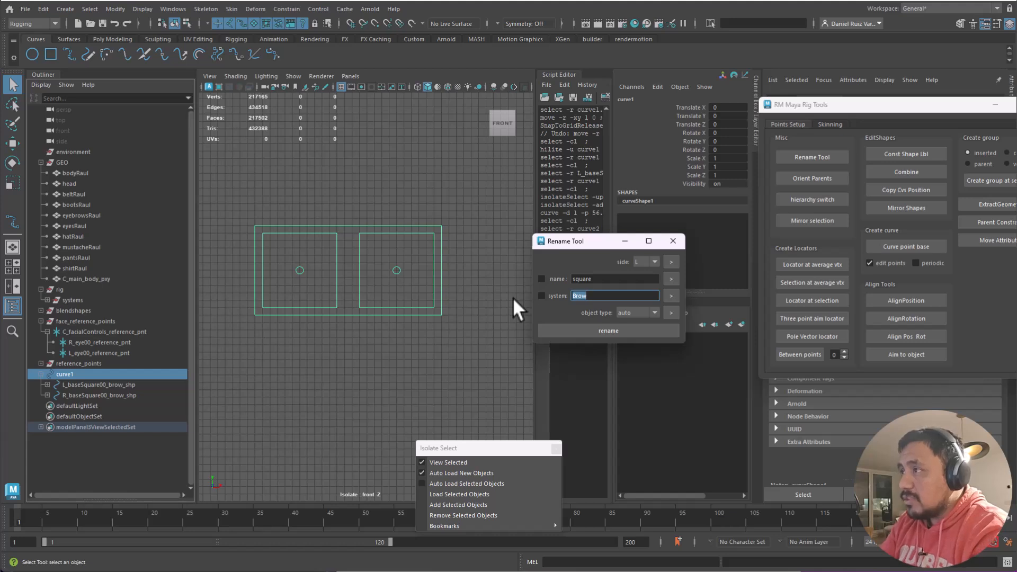
type("facial")
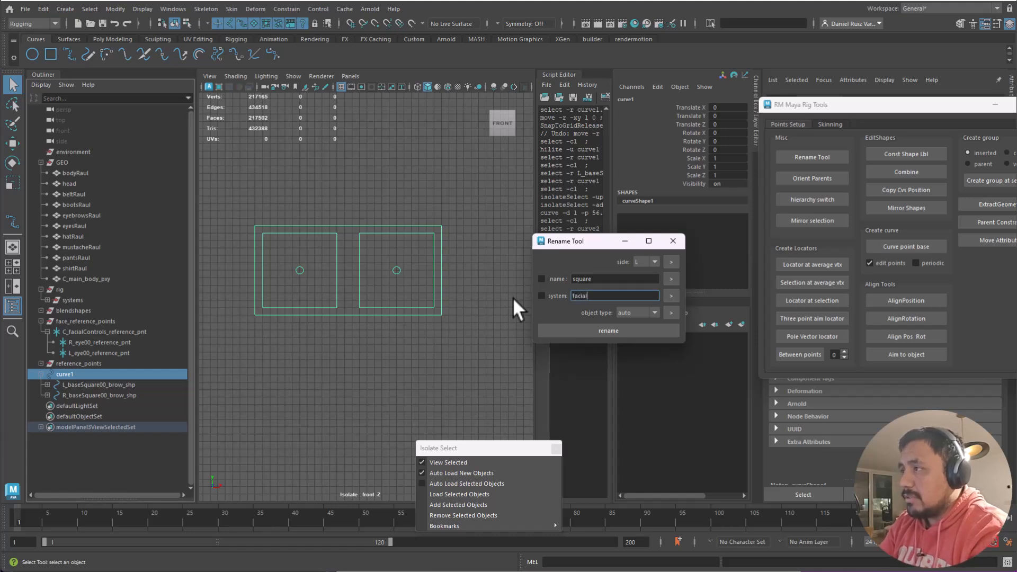
left_click(645, 262)
left_click(616, 331)
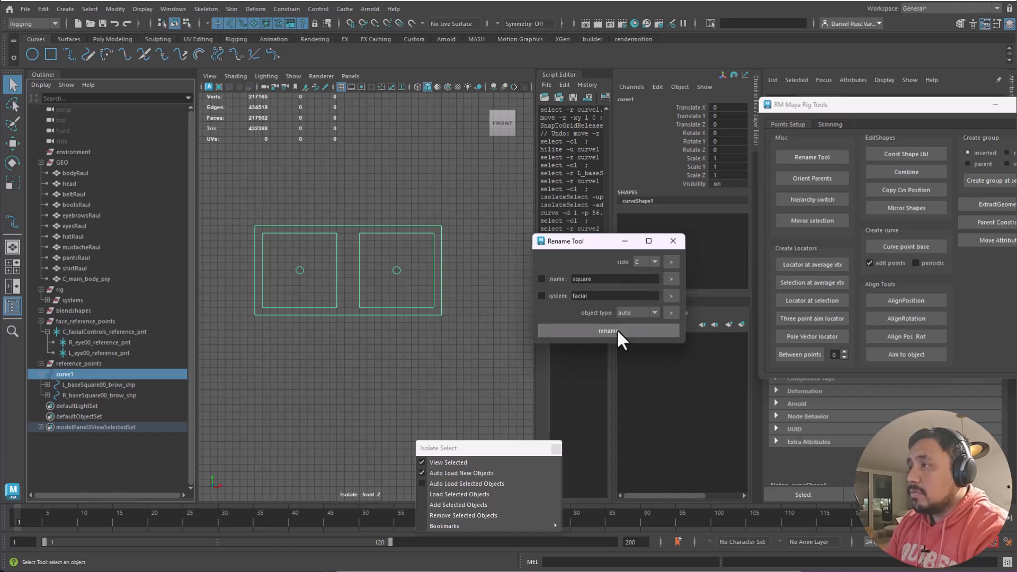
- Reselect the renamed square curve with the Move tool and maximize the persp view
left_click(354, 159)
left_click(352, 226)
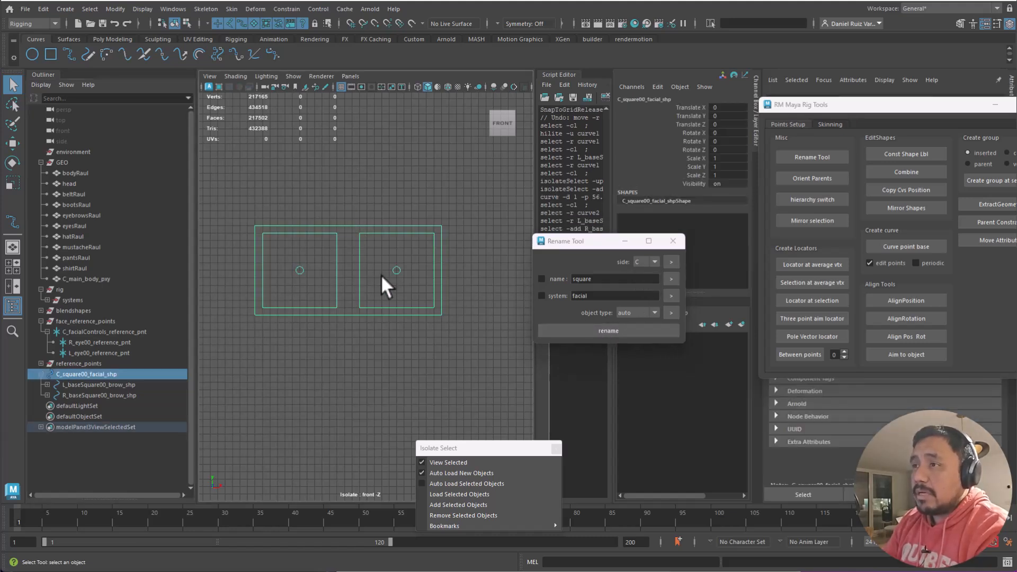
key("w")
key("space")
key("space")
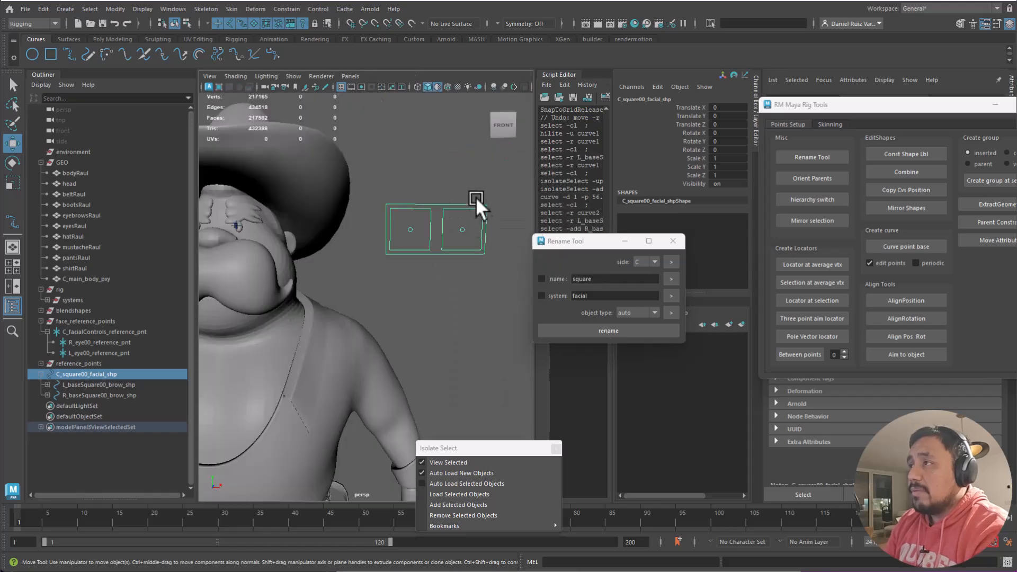
- Select the two square curves and frame them in the front view
left_click(437, 260)
left_click(437, 257)
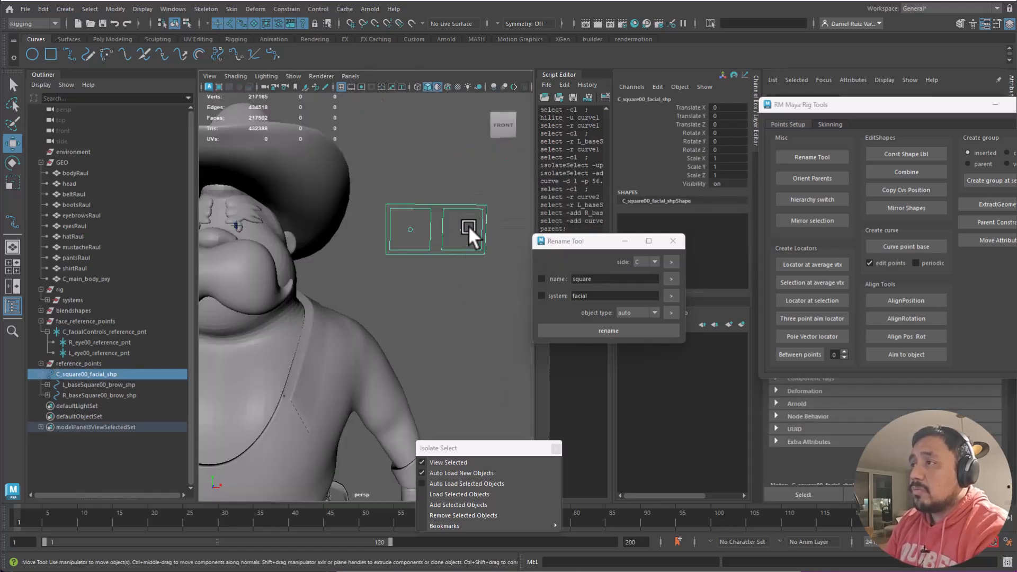
key("a")
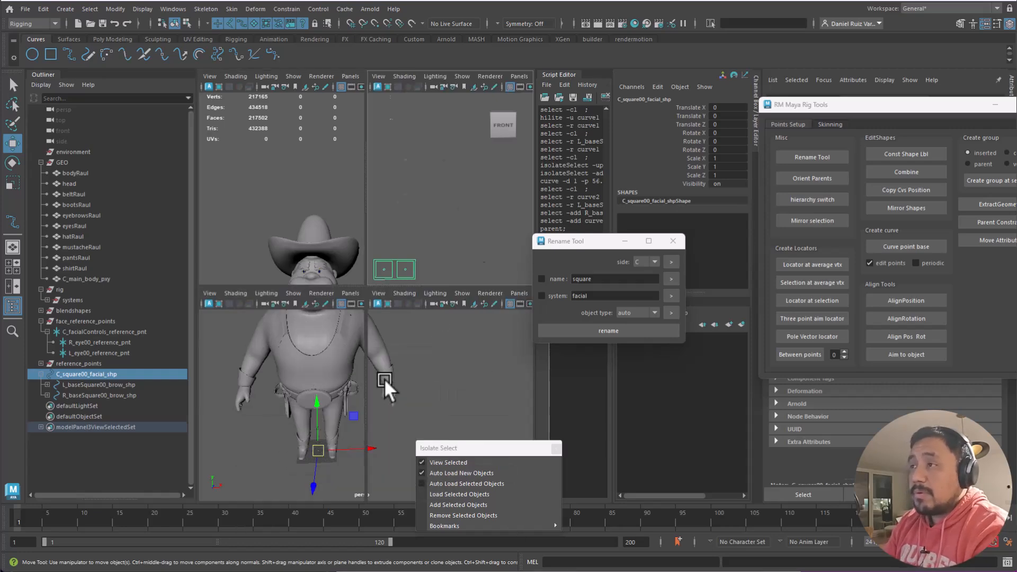
key("space")
key("space")
scroll(302, 413, "down", 3)
middle_click_drag(290, 373, 294, 184, "alt")
scroll(307, 328, "down", 2)
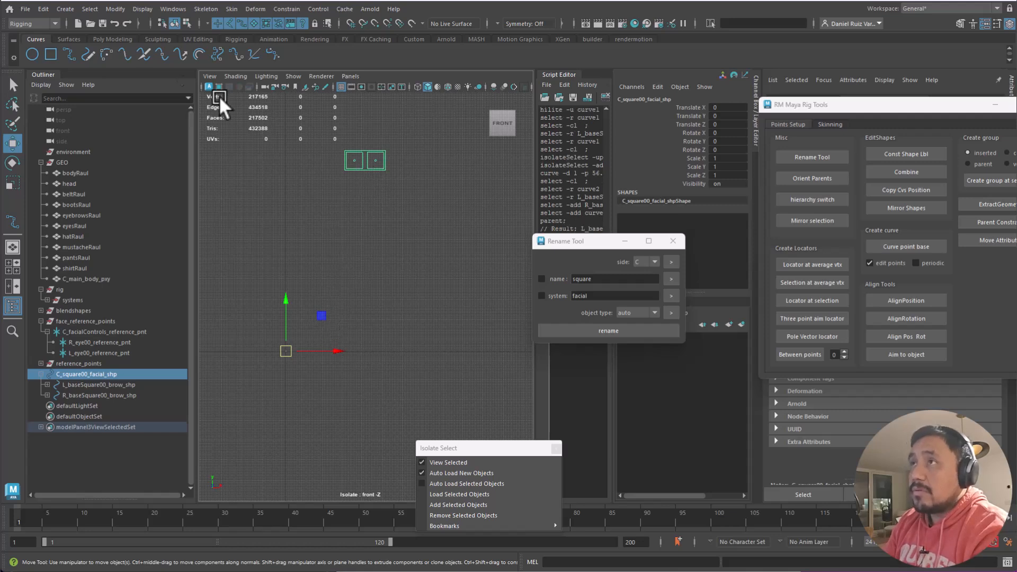
- Center the squares' pivot with Modify > Center Pivot, then test-move and undo
left_click(115, 9)
left_click(151, 94)
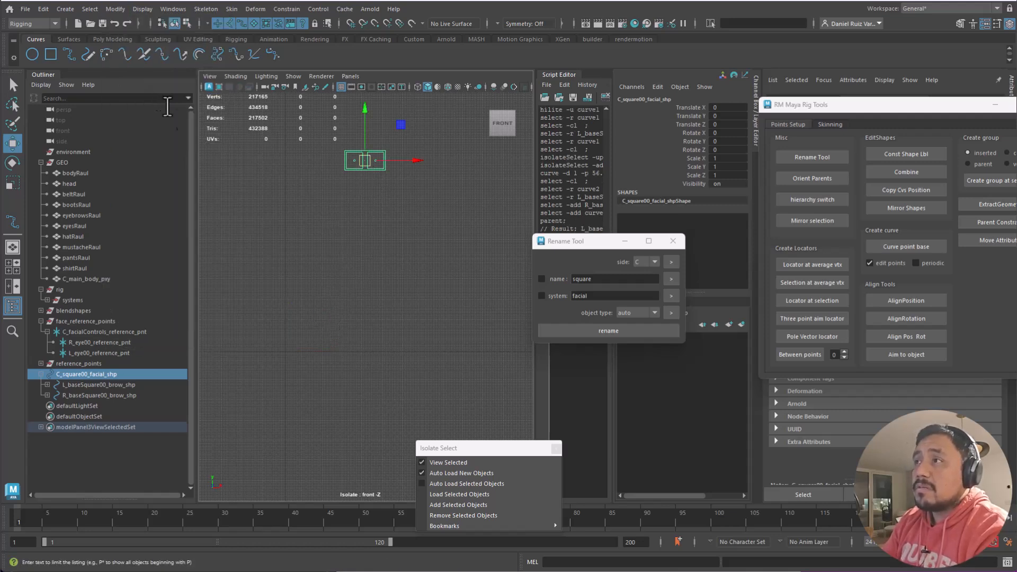
left_click(395, 199)
left_click(365, 151)
left_click_drag(401, 123, 365, 87)
key("ctrl+z")
- Return to the perspective view and select C_square00_facial_shp under reference_points
key("space")
left_click_drag(459, 193, 411, 298, "alt")
left_click(448, 227)
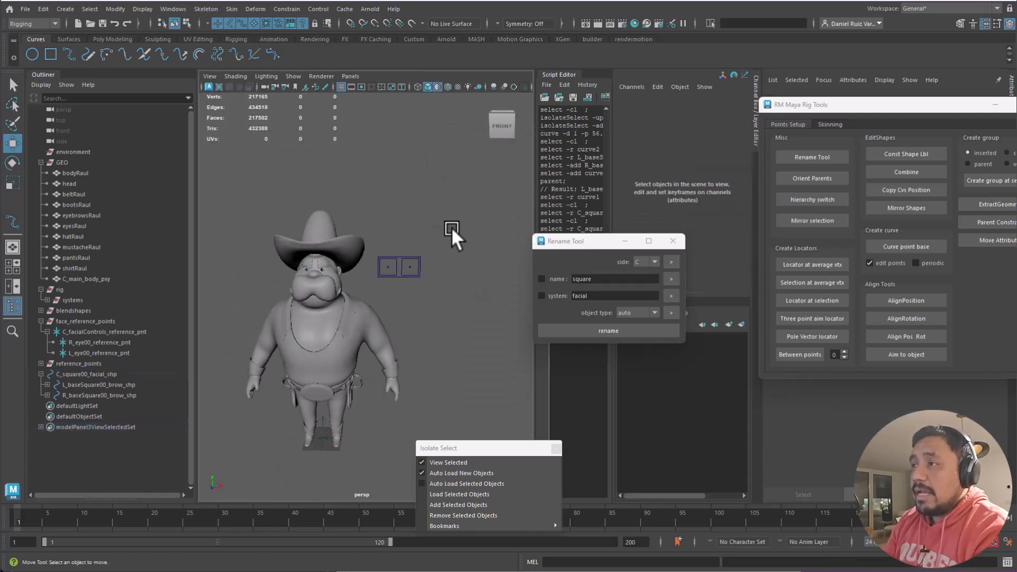
left_click(84, 362)
left_click(87, 374)
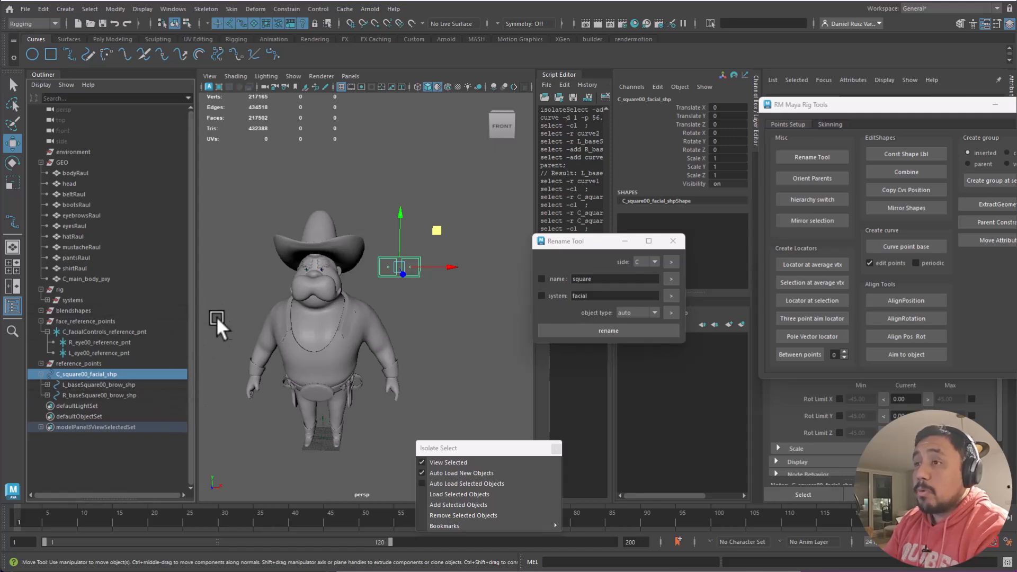
- Close the Rename Tool and Isolate Select windows
left_click(673, 241)
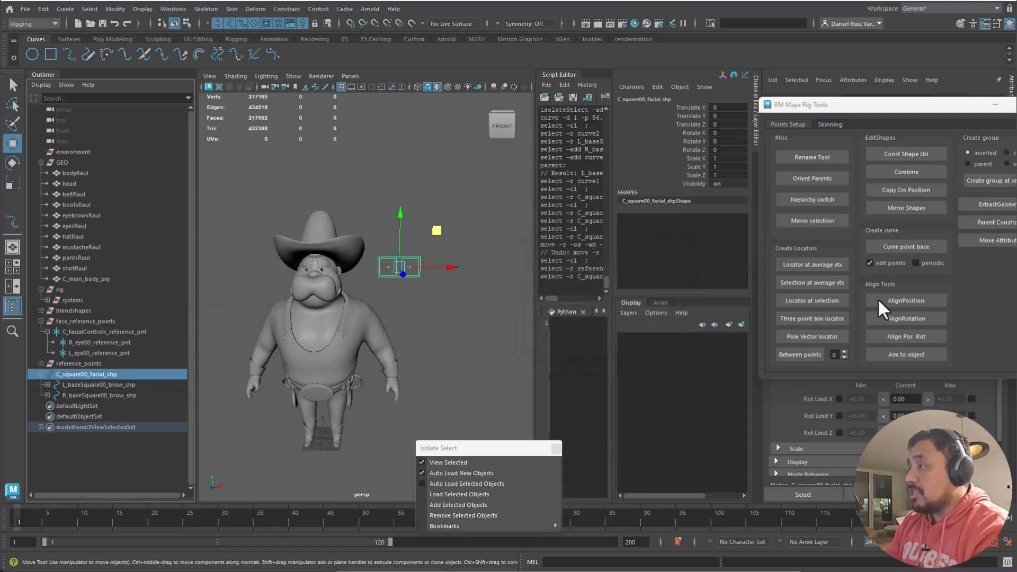
left_click_drag(1016, 246, 572, 137)
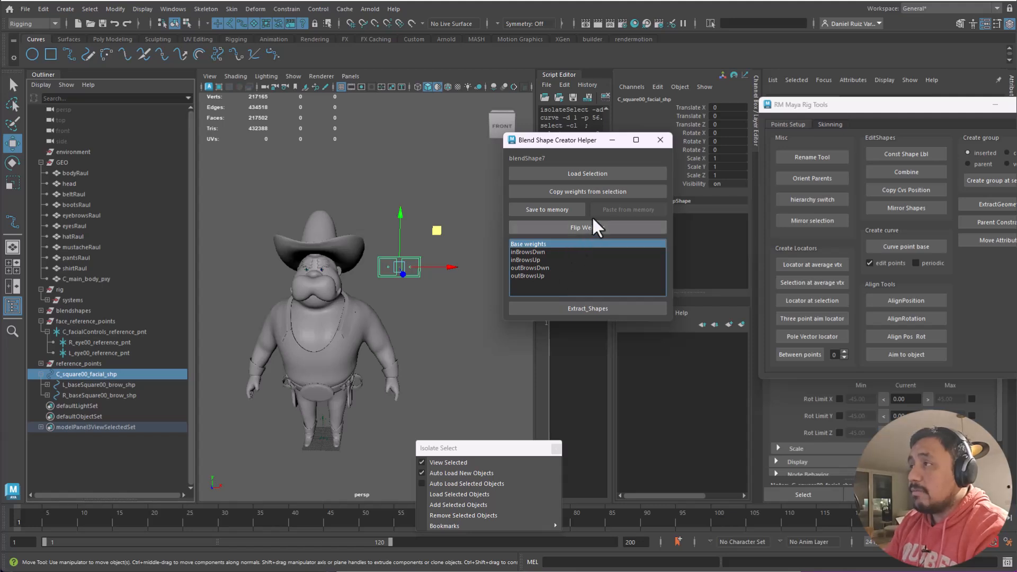
left_click_drag(488, 449, 488, 446)
left_click(555, 445)
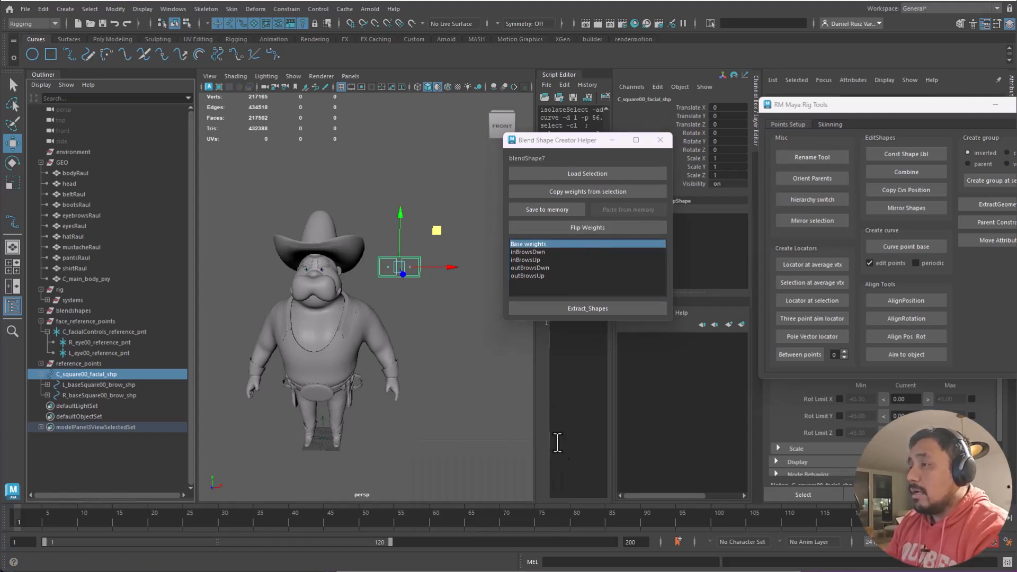
- Open Builder's save-data page, select the reference file name, and select C_square00_facial_shp
left_click(634, 41)
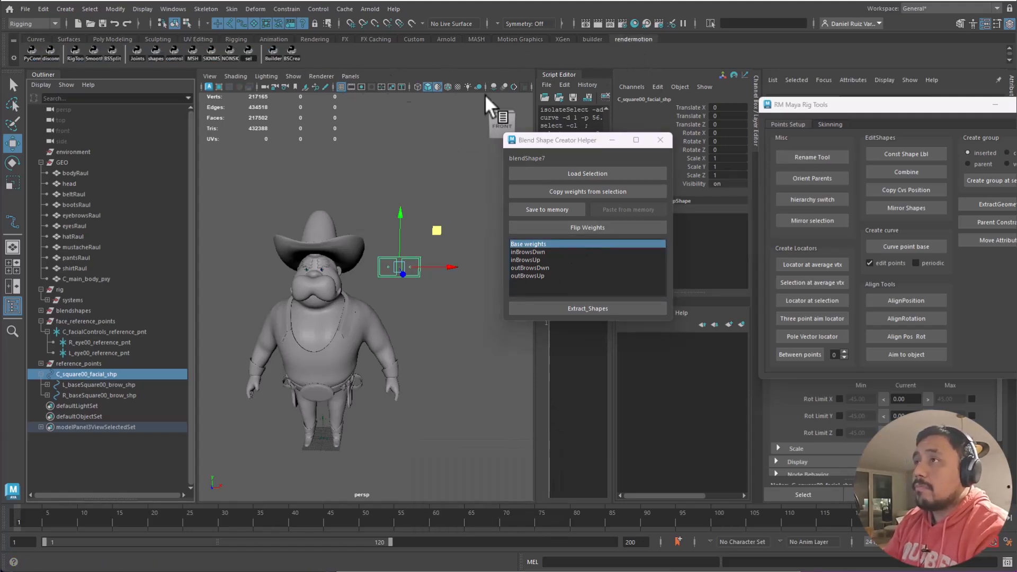
left_click_drag(872, 122, 839, 101)
left_click_drag(467, 1, 421, 116)
left_click(466, 174)
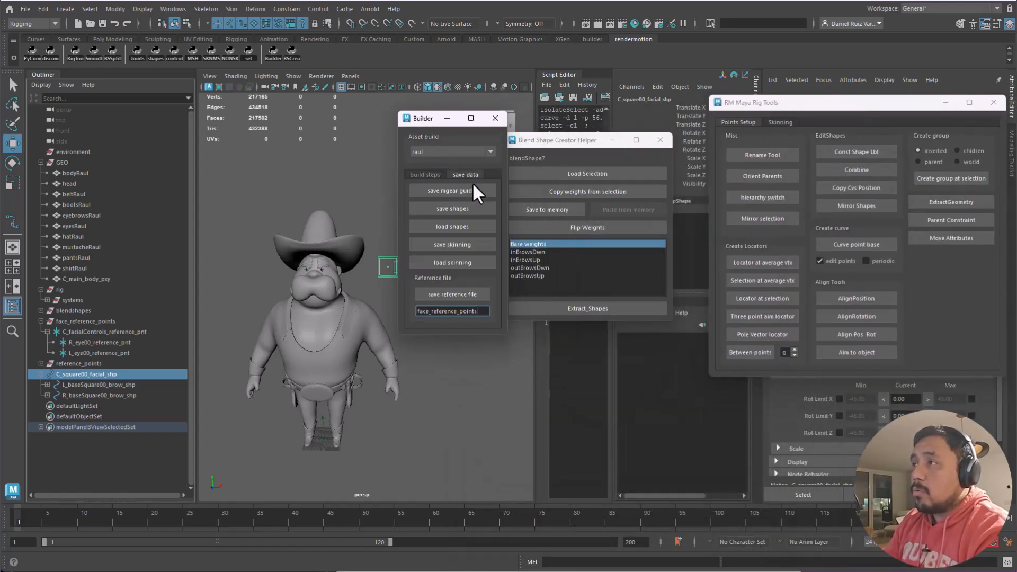
left_click_drag(477, 313, 346, 415)
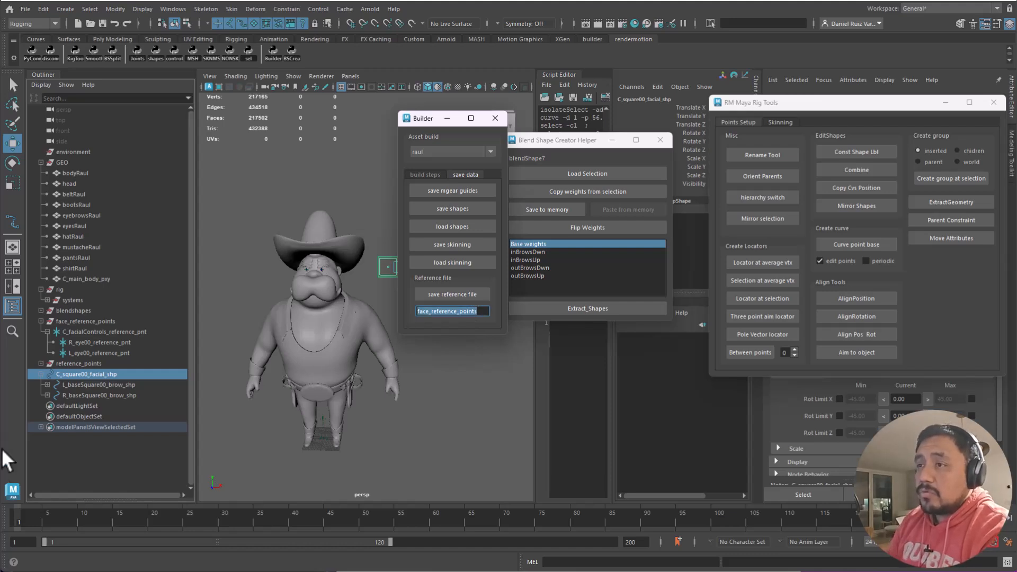
left_click(94, 375)
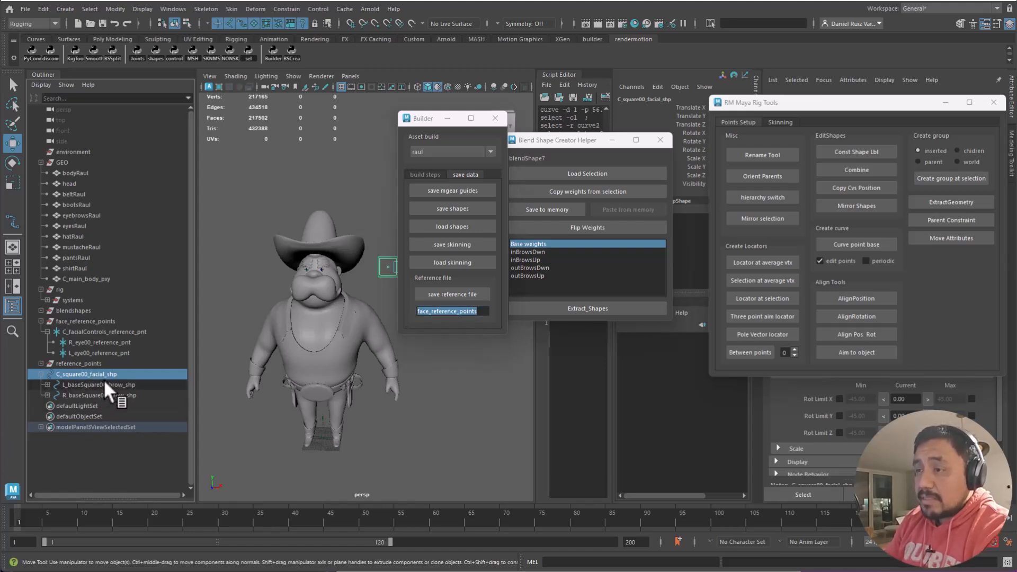
- Group C_square00_facial_shp with Ctrl+G and name the new group facialControls
key("ctrl+g")
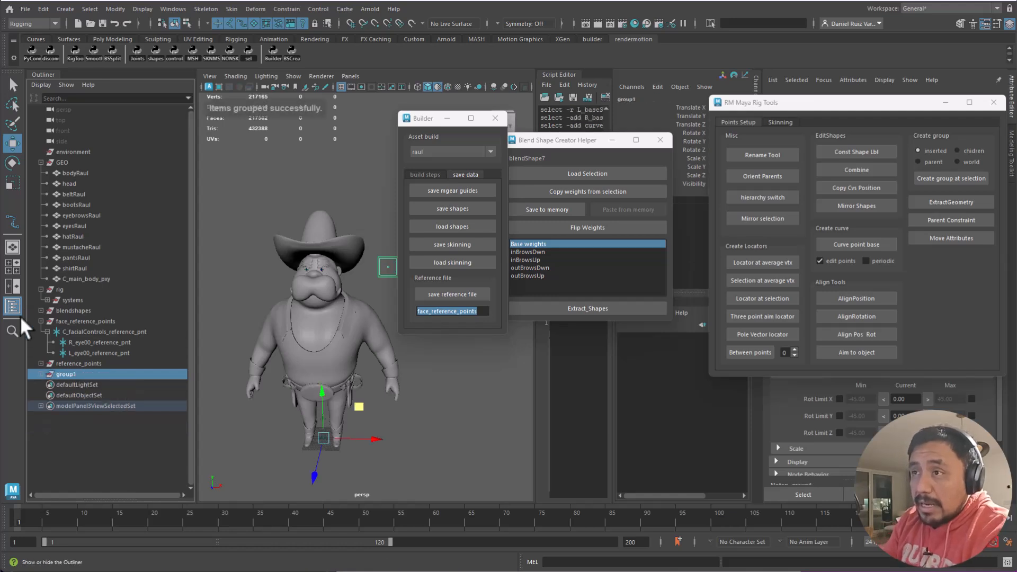
left_click(41, 374)
double_click(69, 374)
type("f")
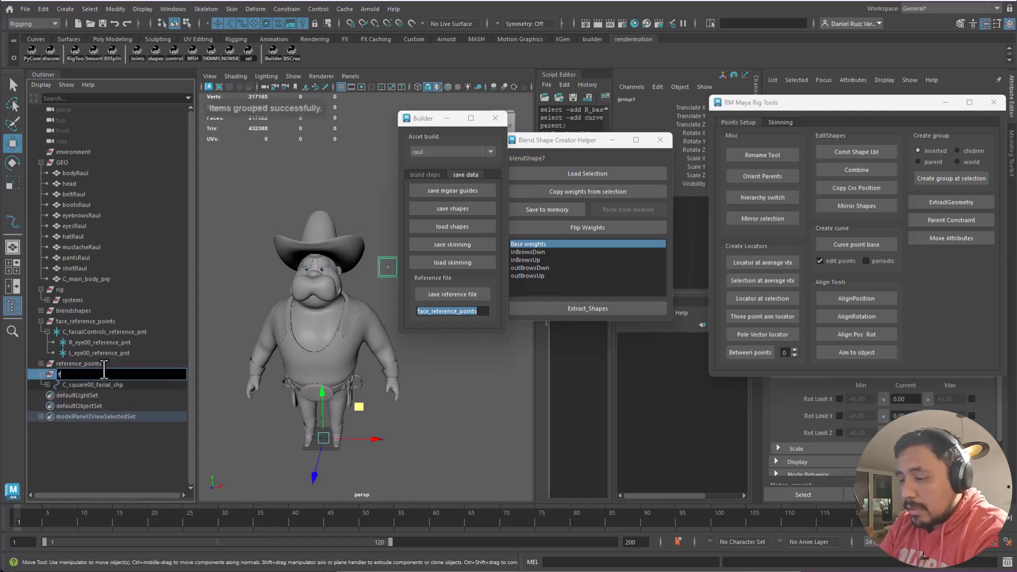
type("acialCo")
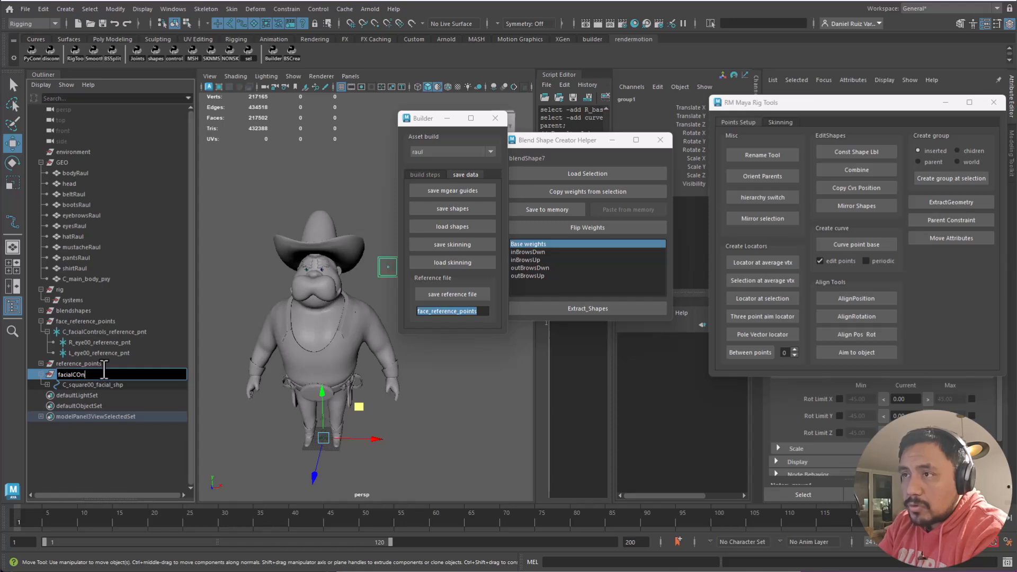
type("ntrols")
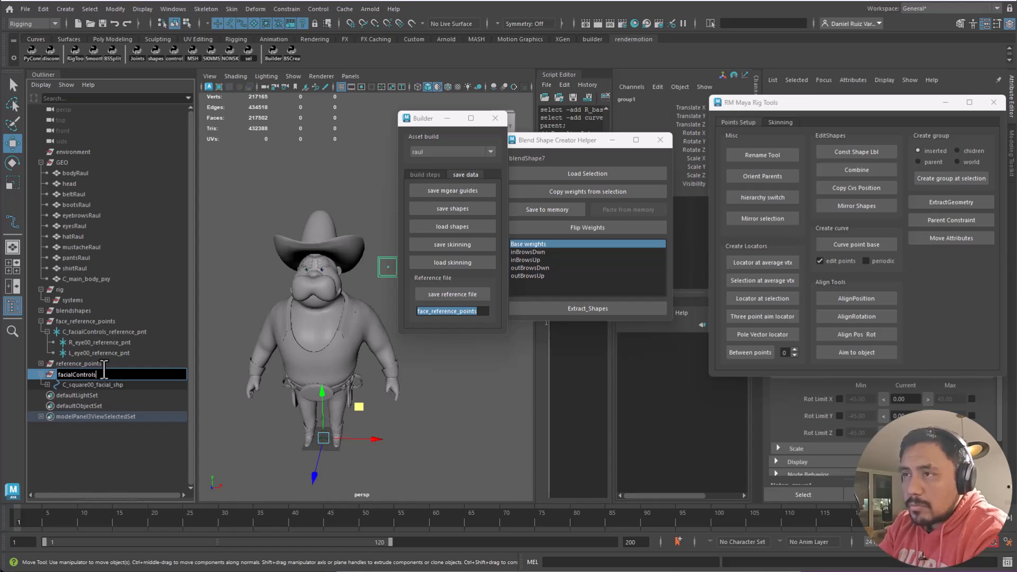
key("Return")
- Rename the group from facialControls to facial_controls
left_click_drag(478, 311, 385, 310)
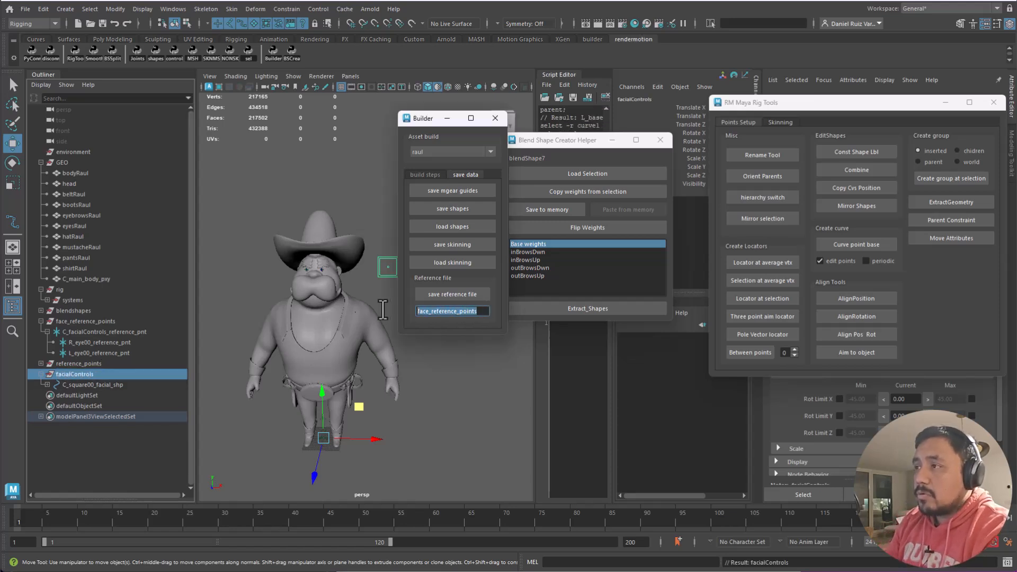
left_click(78, 372)
double_click(75, 372)
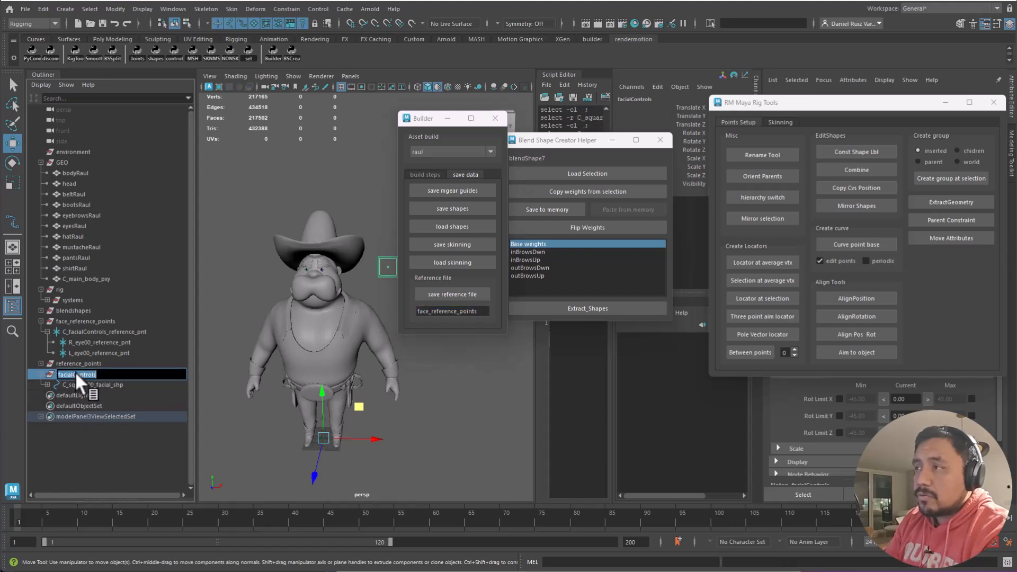
type("_")
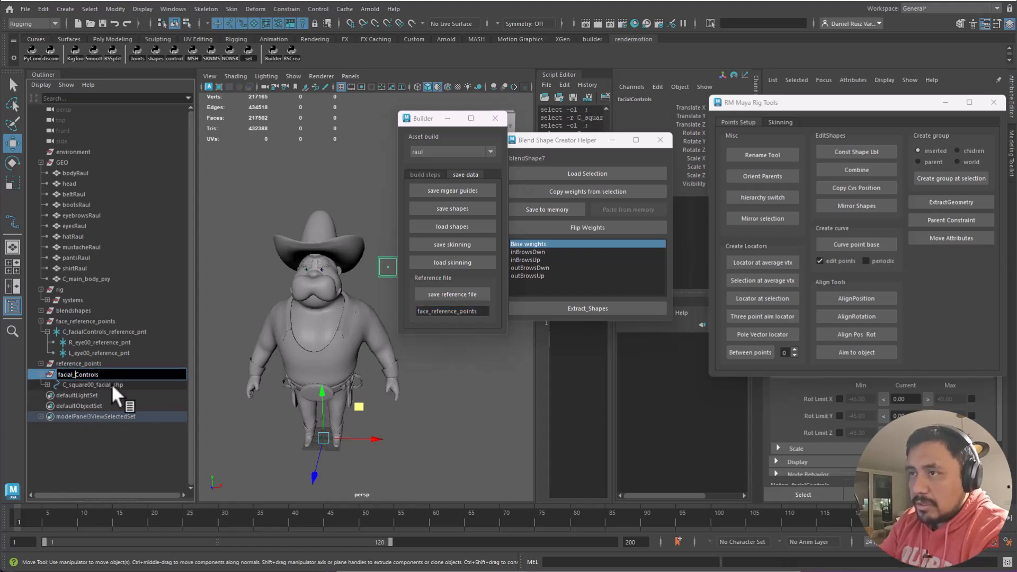
key("Delete")
type("c")
key("Return")
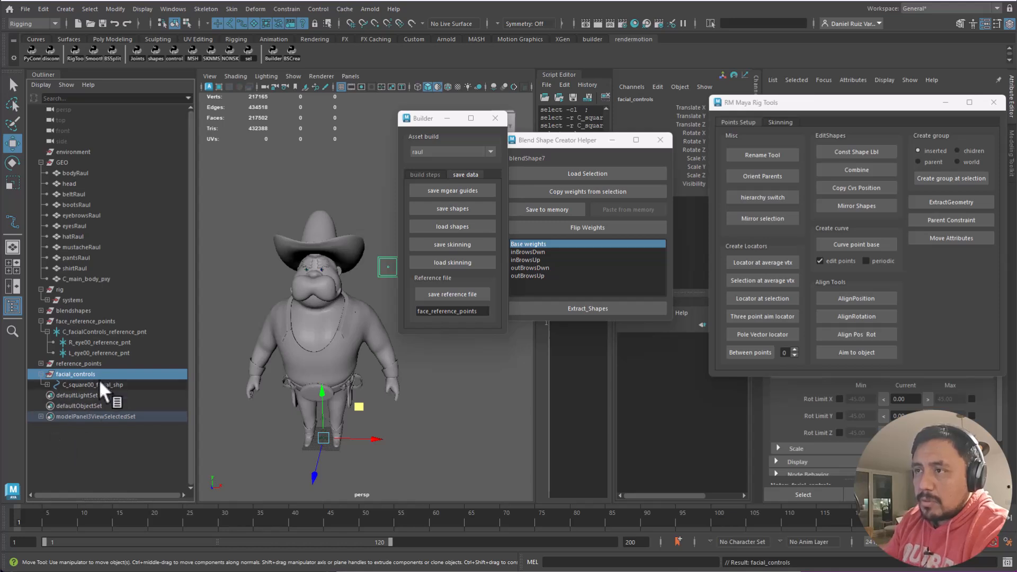
- Paste facial_controls as Builder's reference file name, save it, and move Builder aside
double_click(89, 372)
key("ctrl+c")
double_click(472, 312)
key("ctrl+v")
left_click(62, 376)
left_click(62, 374)
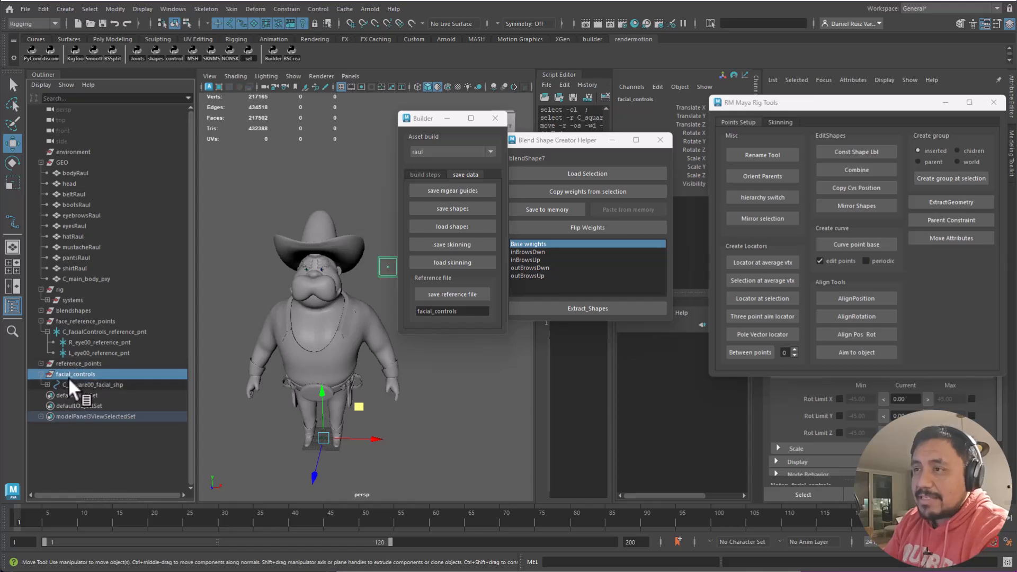
left_click(464, 315)
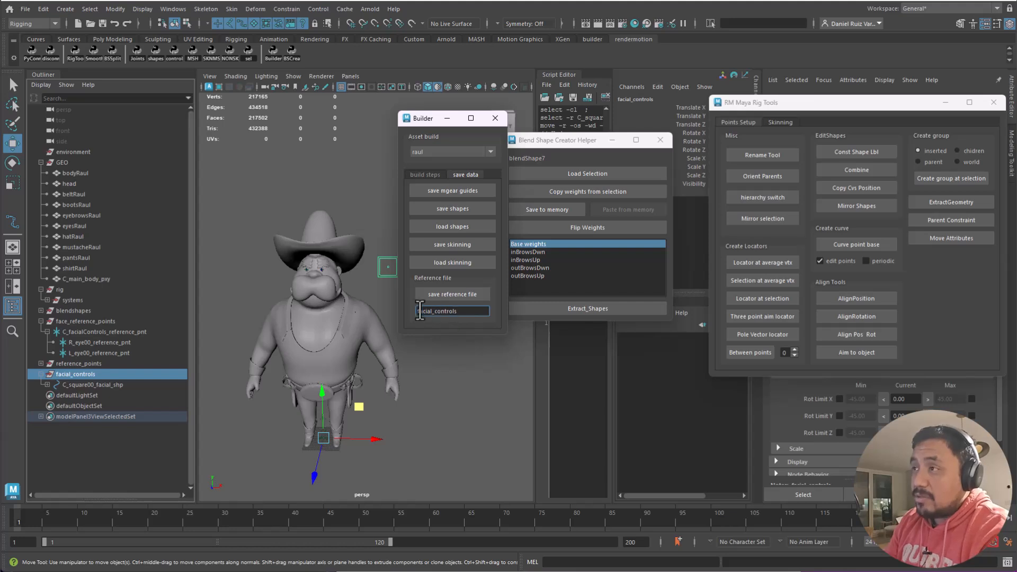
double_click(459, 311)
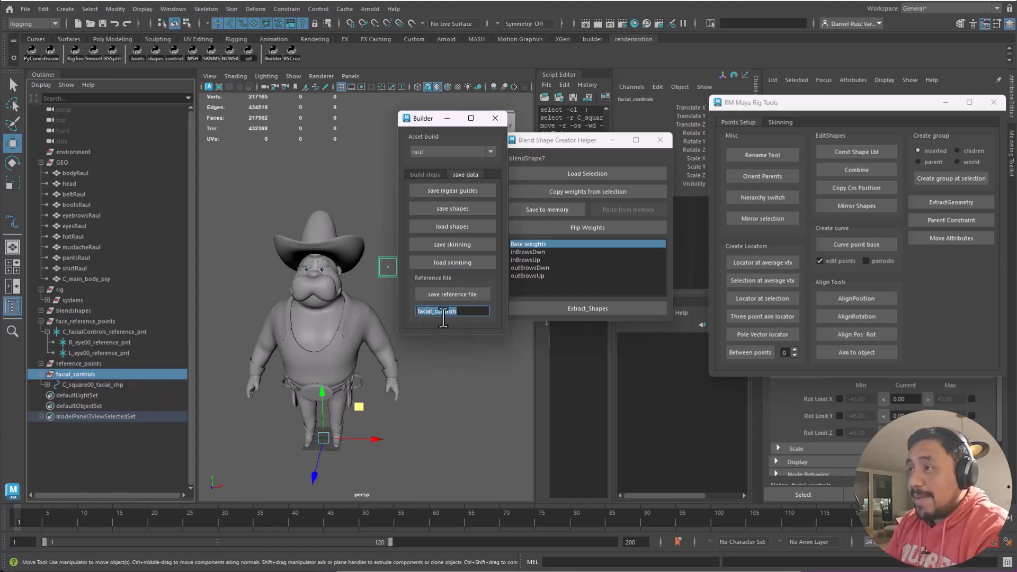
left_click(450, 298)
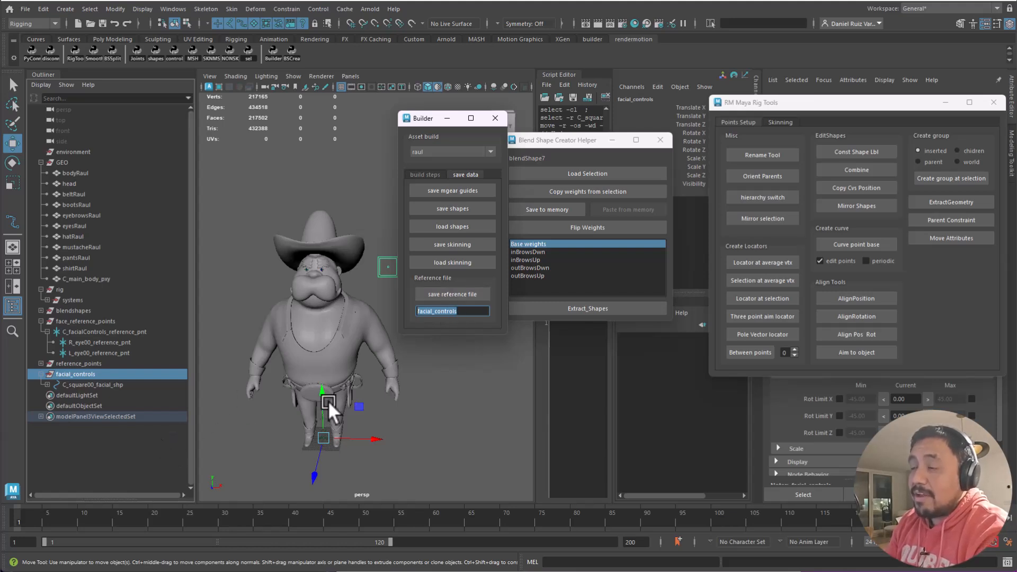
left_click_drag(424, 119, 706, 104)
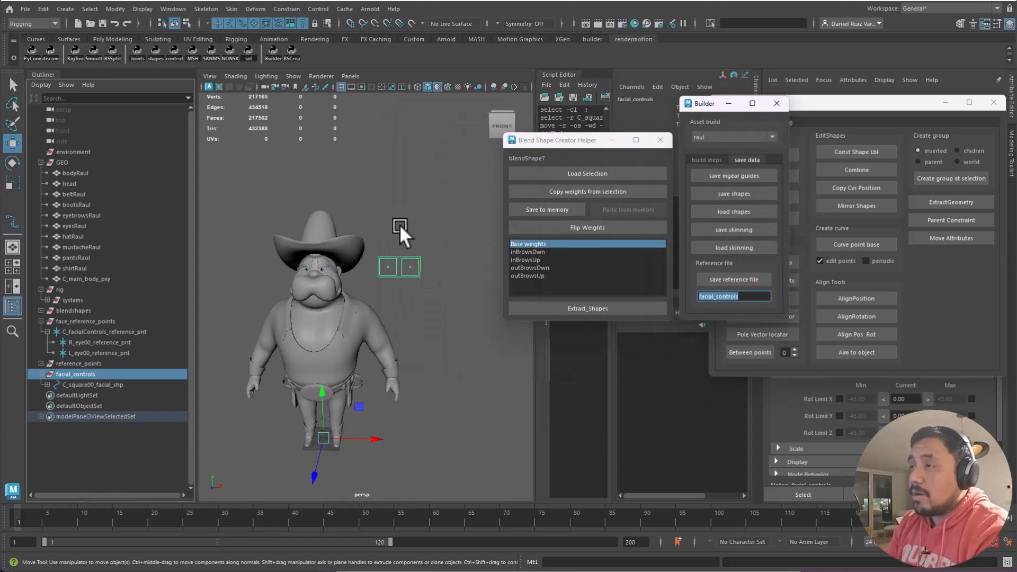
- Select the left facial square and frame the view on it
left_click(401, 227)
left_click(395, 276)
left_click_drag(418, 312, 419, 311, "alt")
left_click(409, 305)
left_click(402, 286)
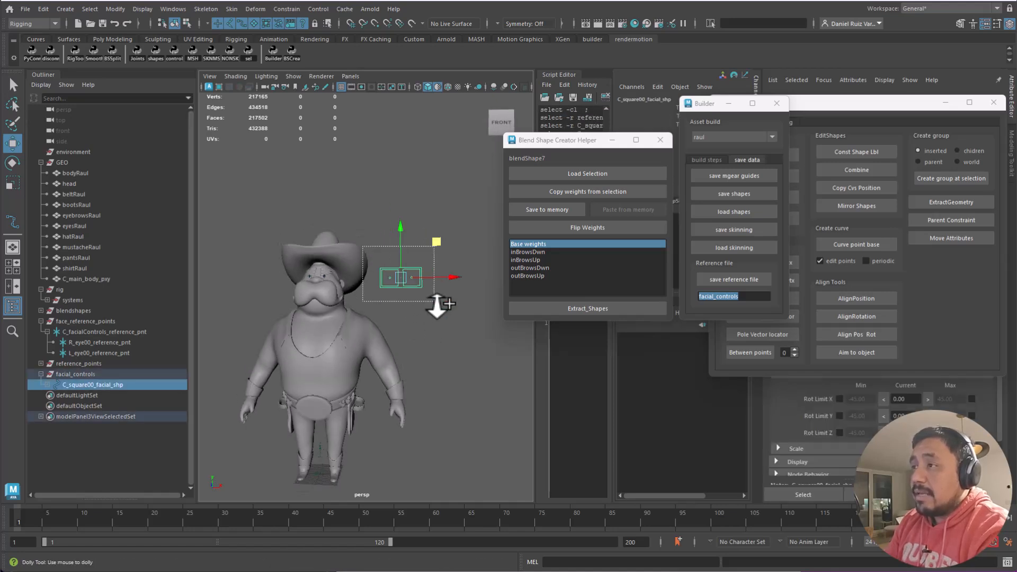
key("f")
left_click(375, 380)
left_click(360, 323)
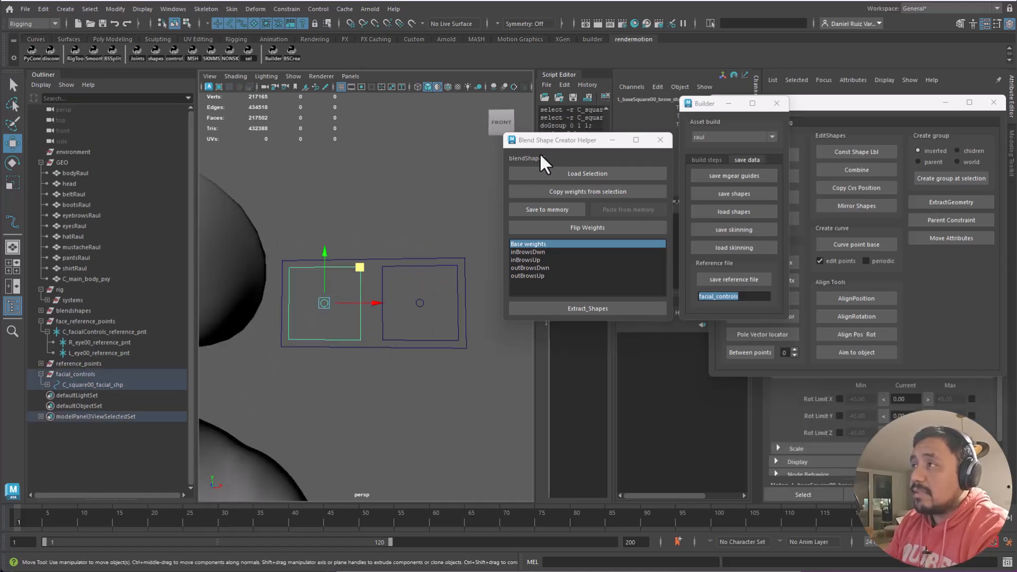
- Move the helper, Builder and rig tools windows aside, then select L_baseSquare00_brow_shp
left_click_drag(541, 142, 538, 343)
left_click_drag(699, 106, 612, 284)
left_click_drag(778, 102, 472, 373)
left_click(376, 241)
left_click(363, 299)
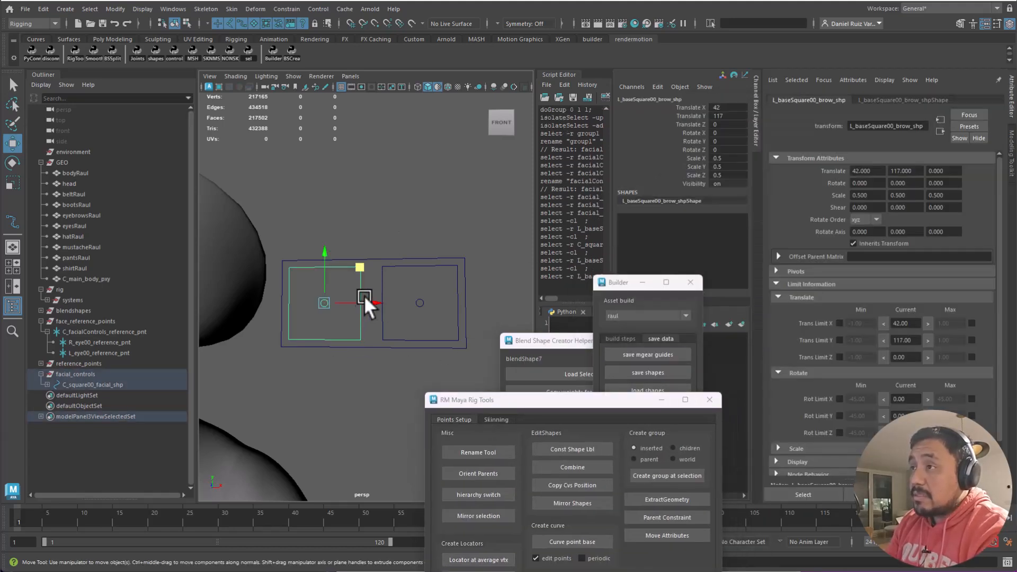
left_click(352, 318)
left_click(357, 307)
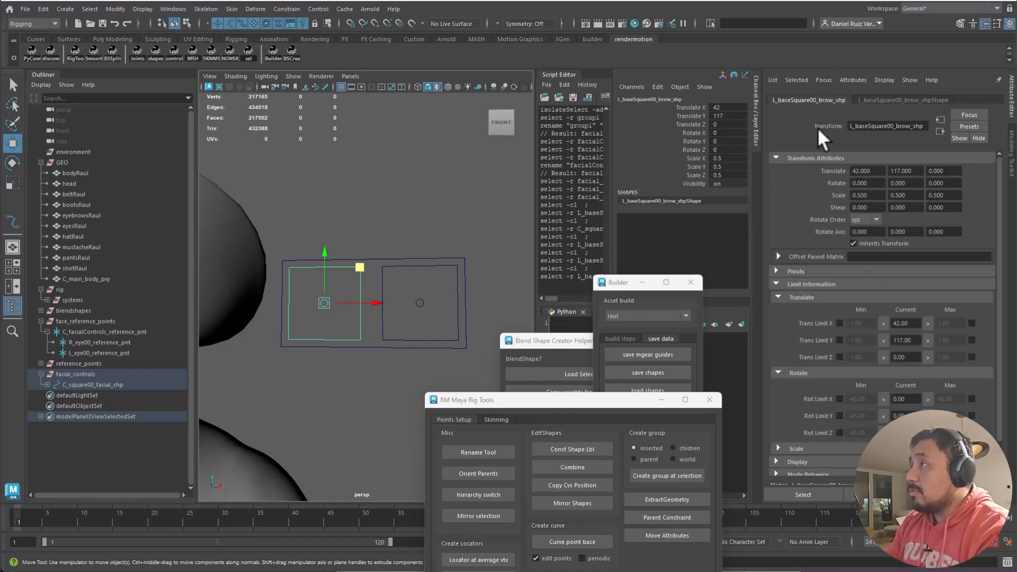
- Collapse the transform and limit attribute sections in the Attribute Editor
left_click(804, 157)
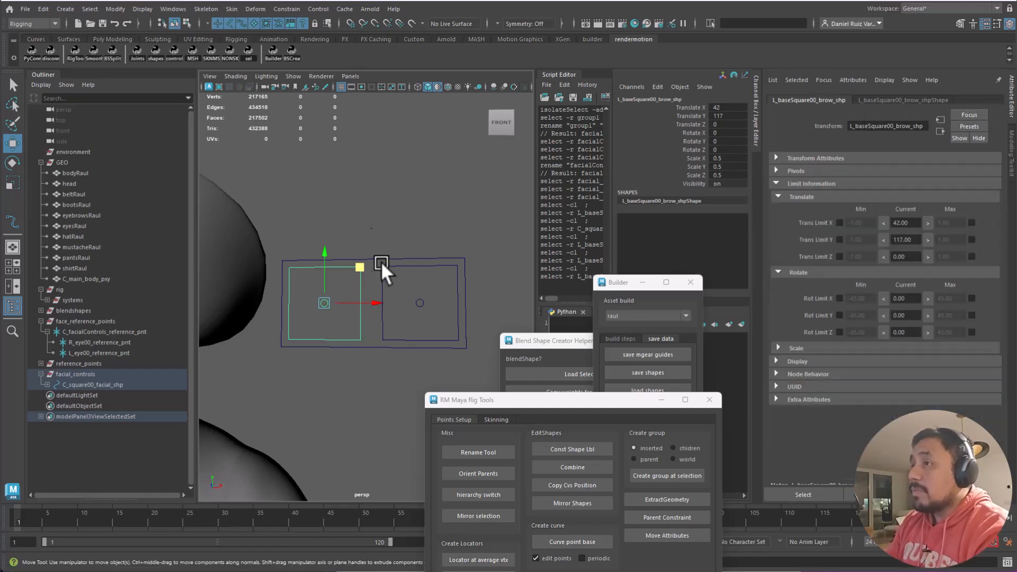
left_click(364, 290)
left_click(359, 291)
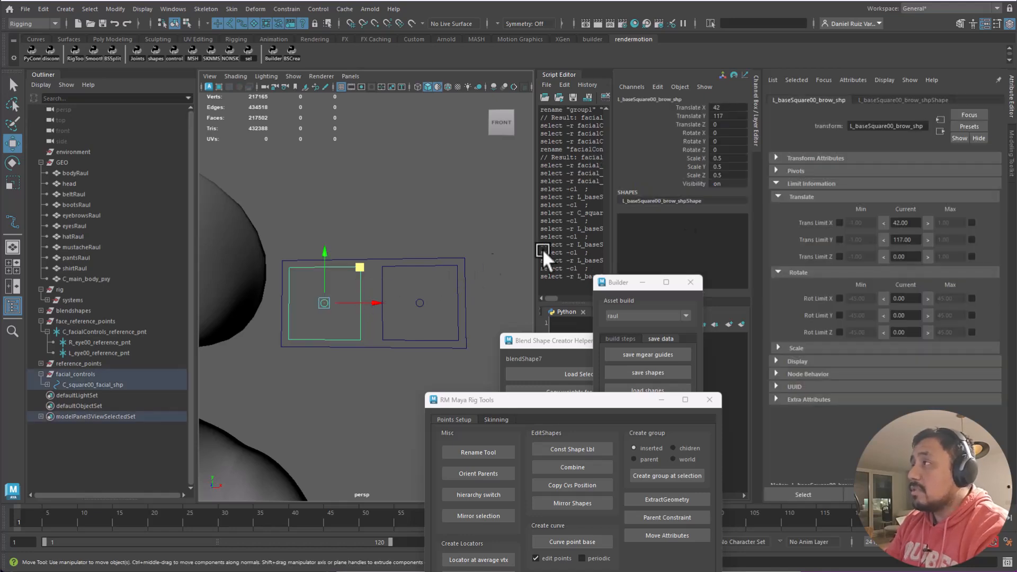
left_click(805, 198)
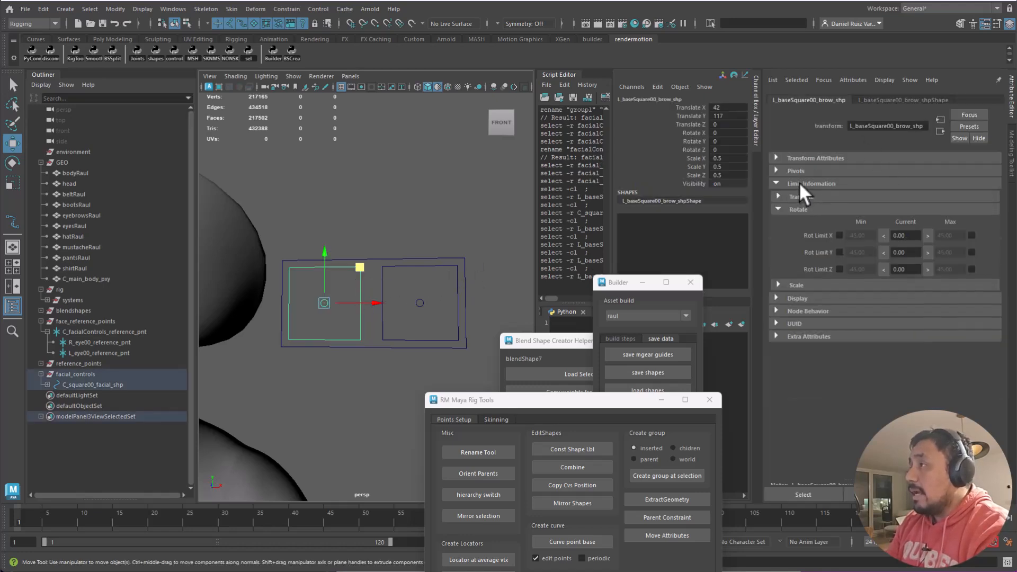
left_click(798, 183)
left_click(895, 99)
left_click(821, 100)
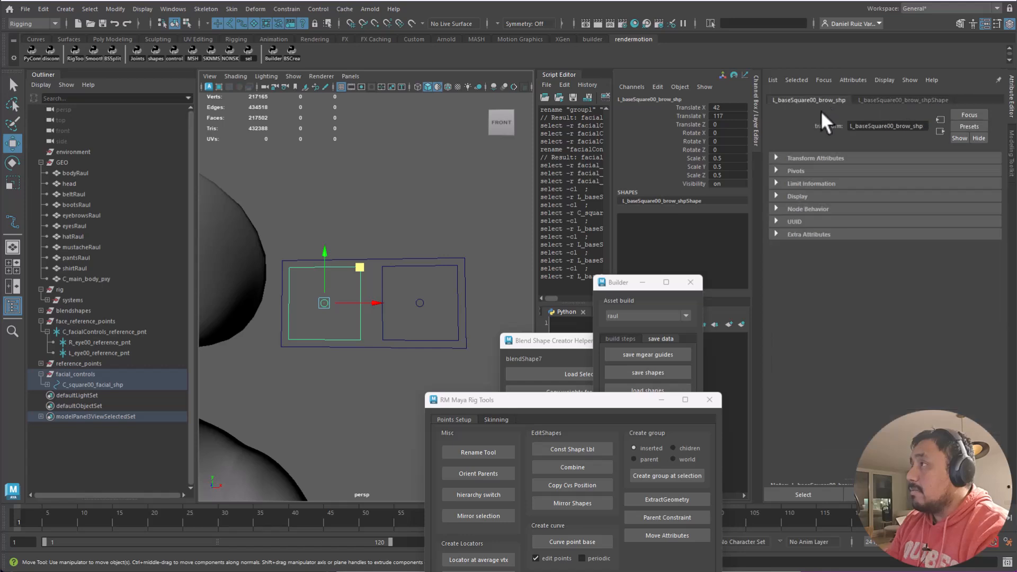
- Expand Display > Drawing Overrides and check Enable Overrides
left_click(796, 200)
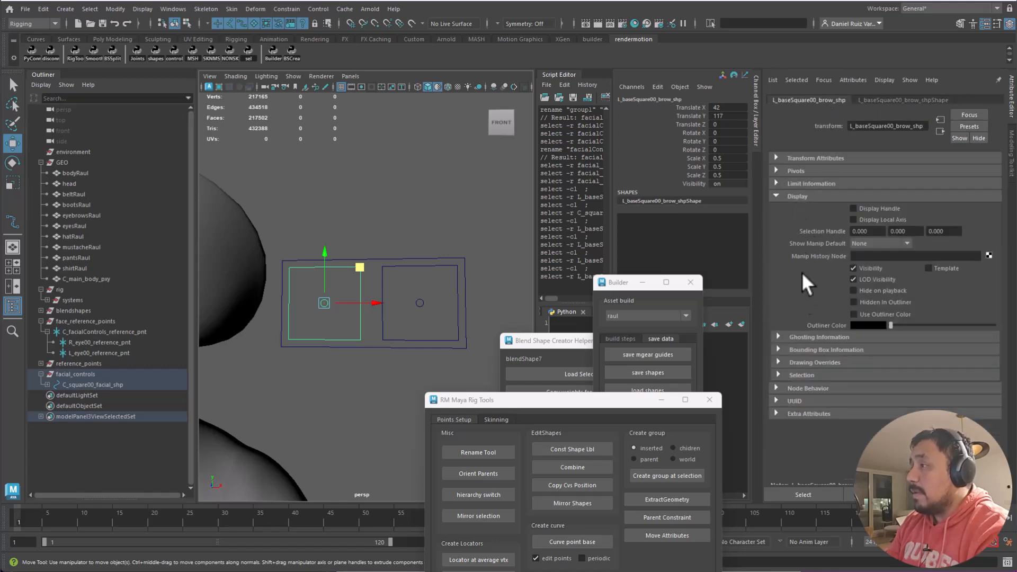
left_click(804, 362)
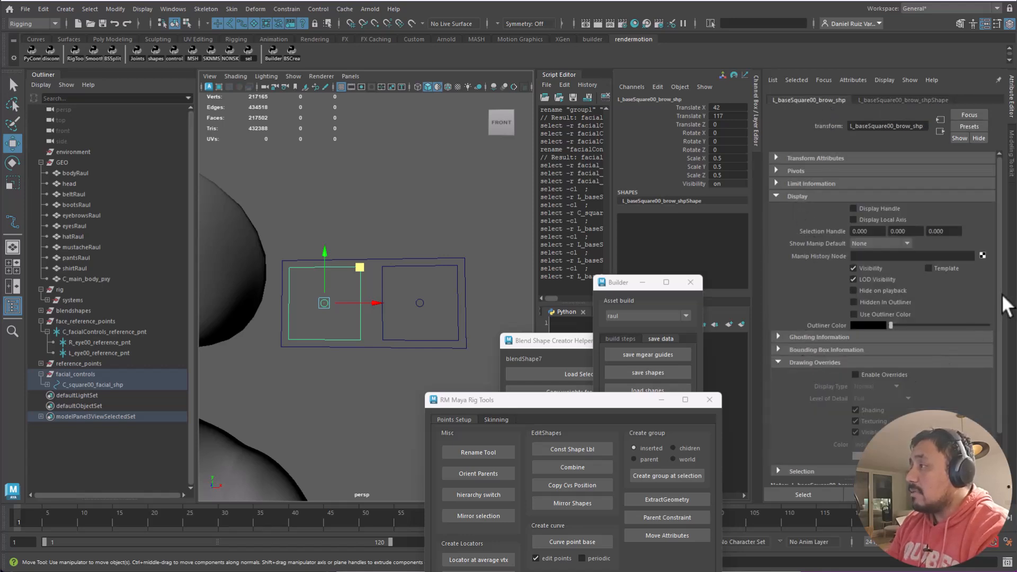
scroll(1000, 299, "down", 2)
left_click(856, 332)
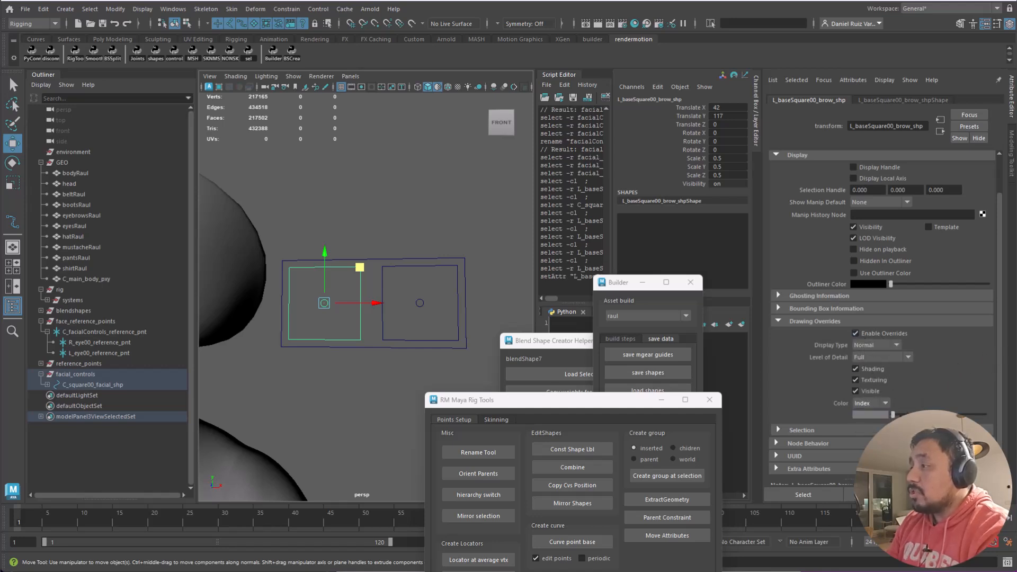
- Set the override colour to dark blue and Display Type to Reference
mouse_move(892, 415)
left_mouse_down()
mouse_move(918, 414)
mouse_move(907, 414)
left_mouse_up()
left_click(869, 348)
left_click(927, 346)
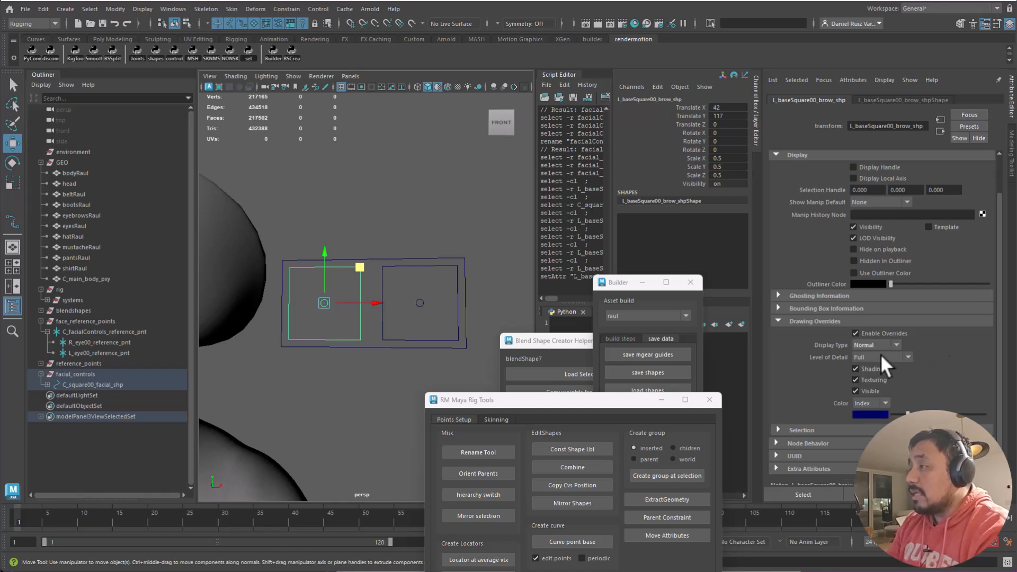
left_click(869, 347)
left_click(882, 377)
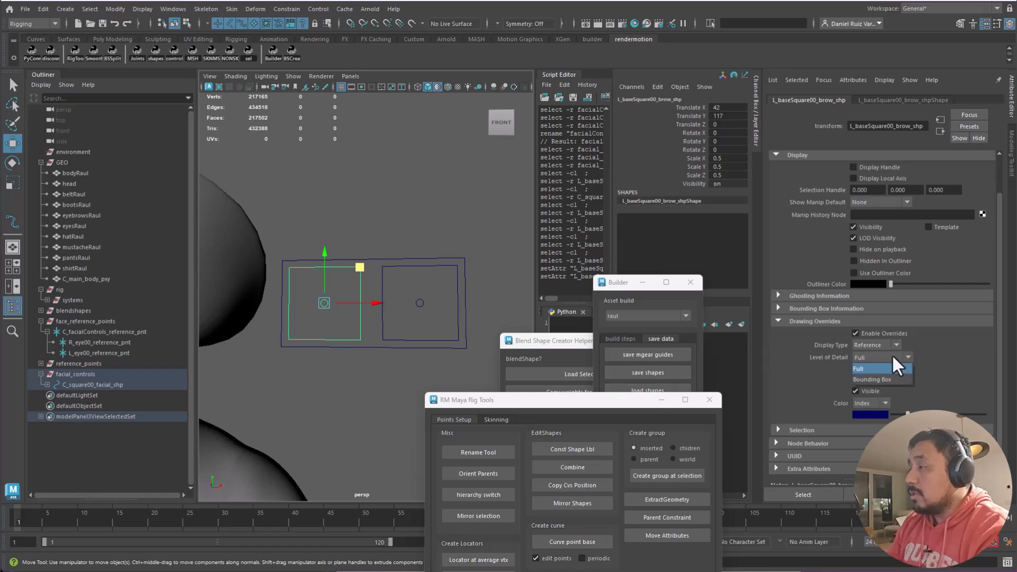
left_click(372, 219)
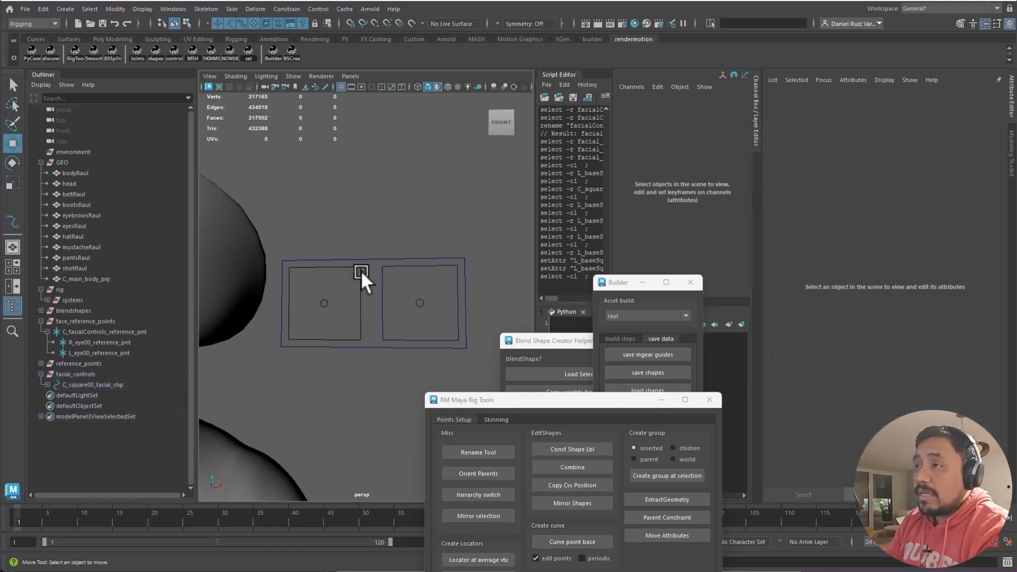
- Try selecting the outer C_square00_facial_shp curve in the viewport, ending with nothing selected
left_click_drag(357, 288, 373, 224)
left_click(336, 297)
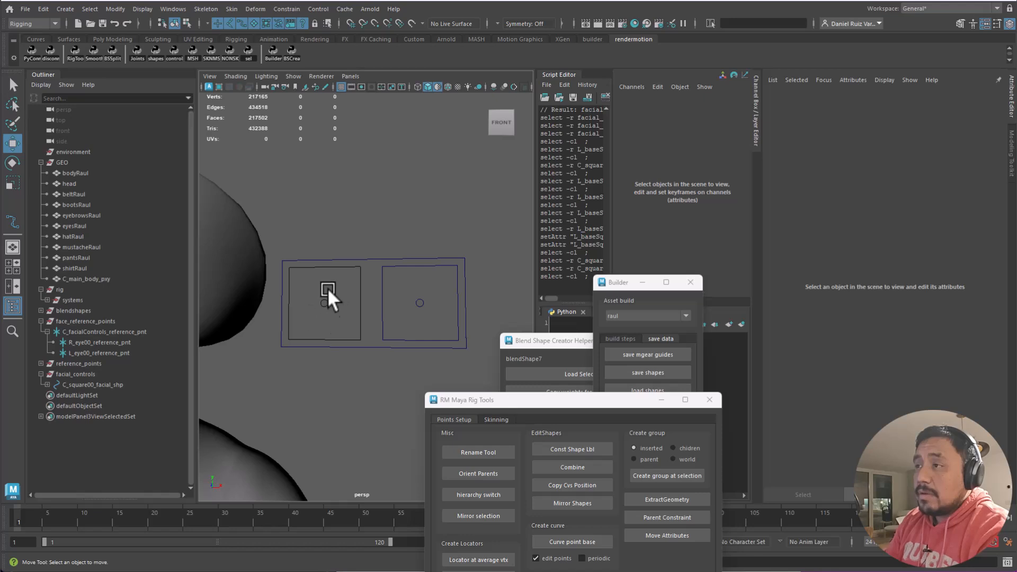
left_click(343, 264)
left_click(351, 265)
left_click(346, 266)
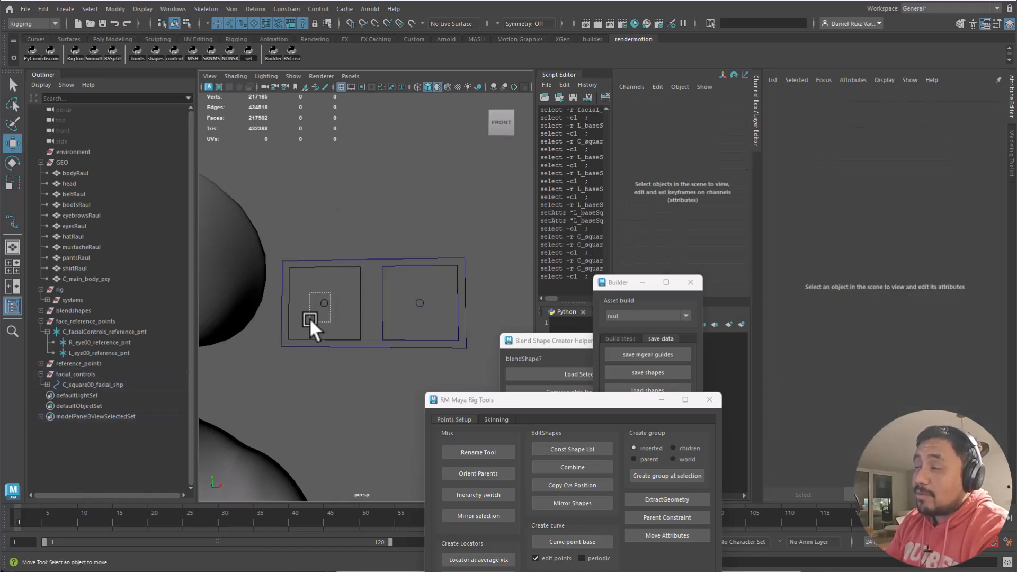
- Expand C_square00_facial_shp in the Outliner, select L_baseSquare00_brow_shp and uncheck Enable Overrides
left_click(47, 384)
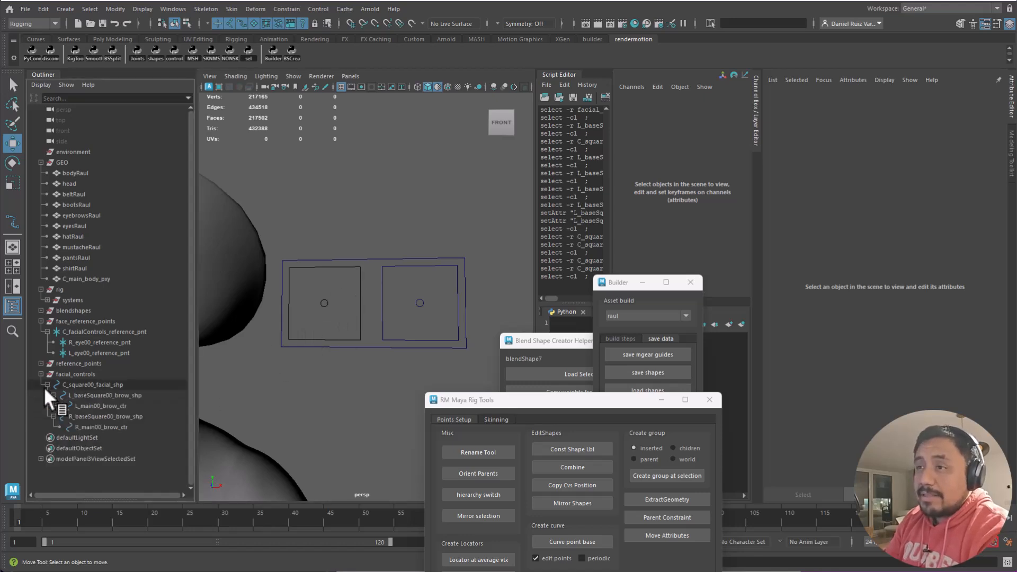
left_click(98, 393)
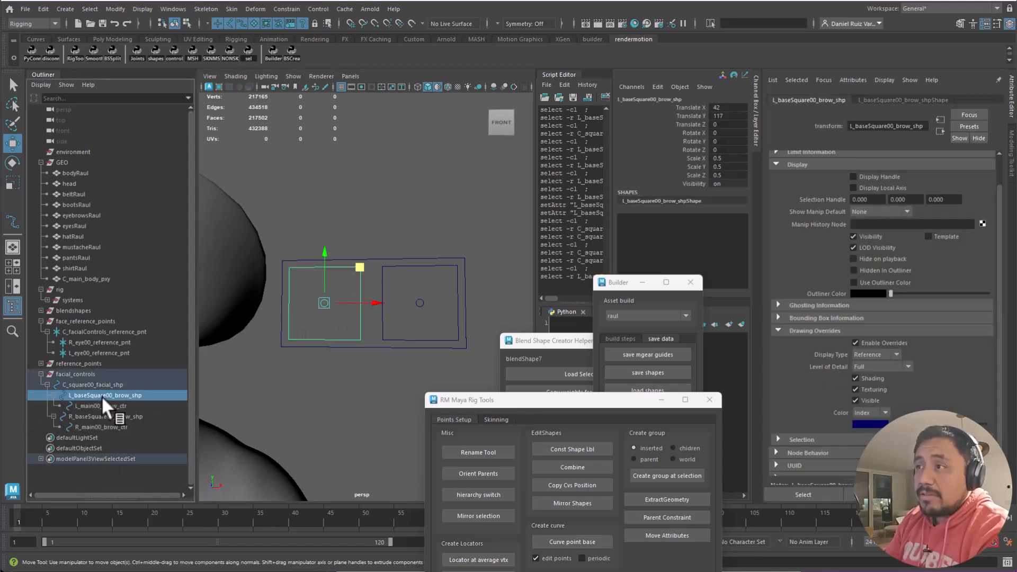
left_click(857, 342)
- Reselect L_baseSquare00_brow_shp and show its L_baseSquare00_brow_shpShape attributes
left_click(359, 201)
left_click(361, 316)
left_click(336, 324)
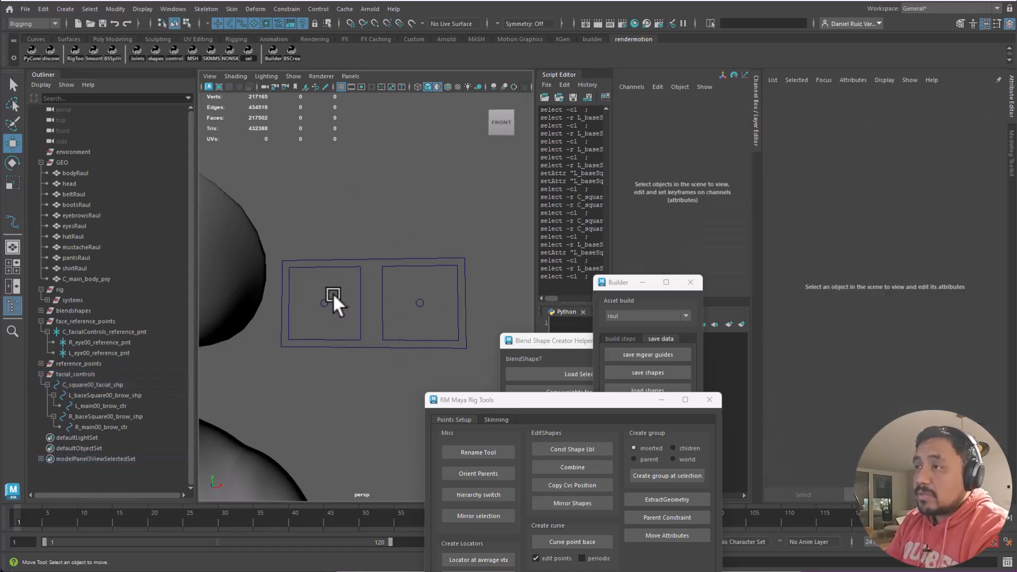
left_click(320, 325)
left_click(363, 312)
left_click(361, 327)
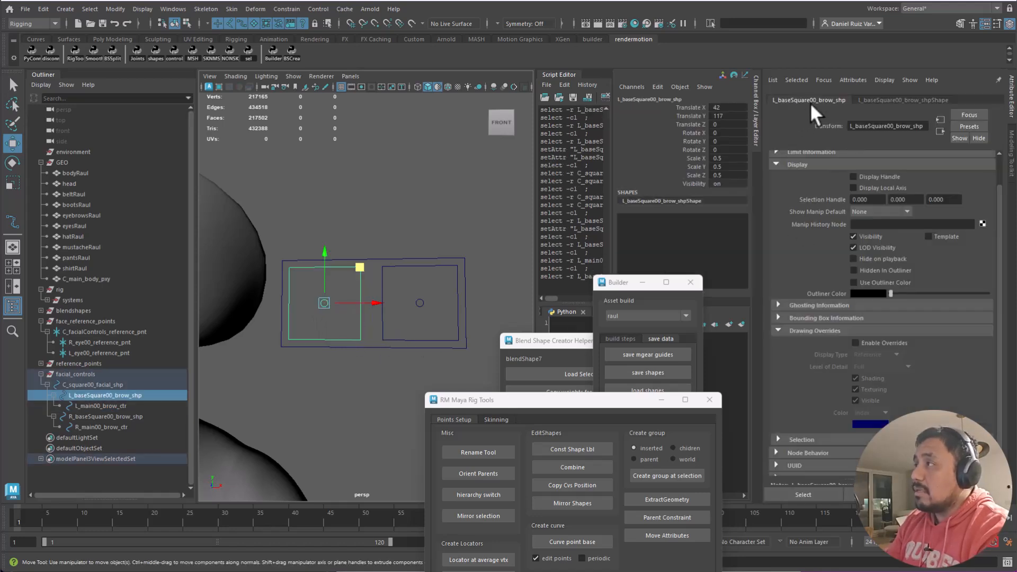
left_click(885, 99)
left_click_drag(354, 288, 370, 278)
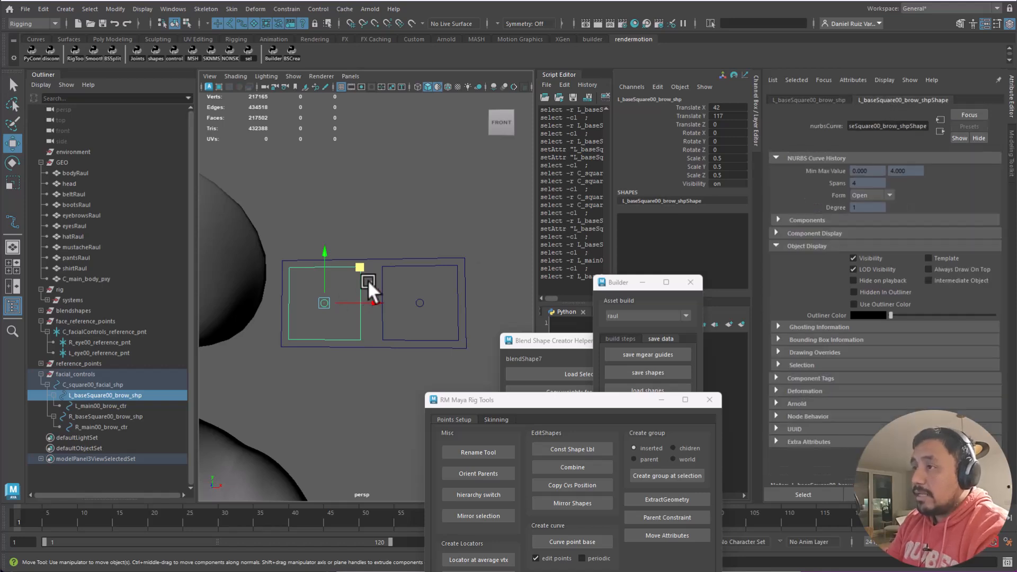
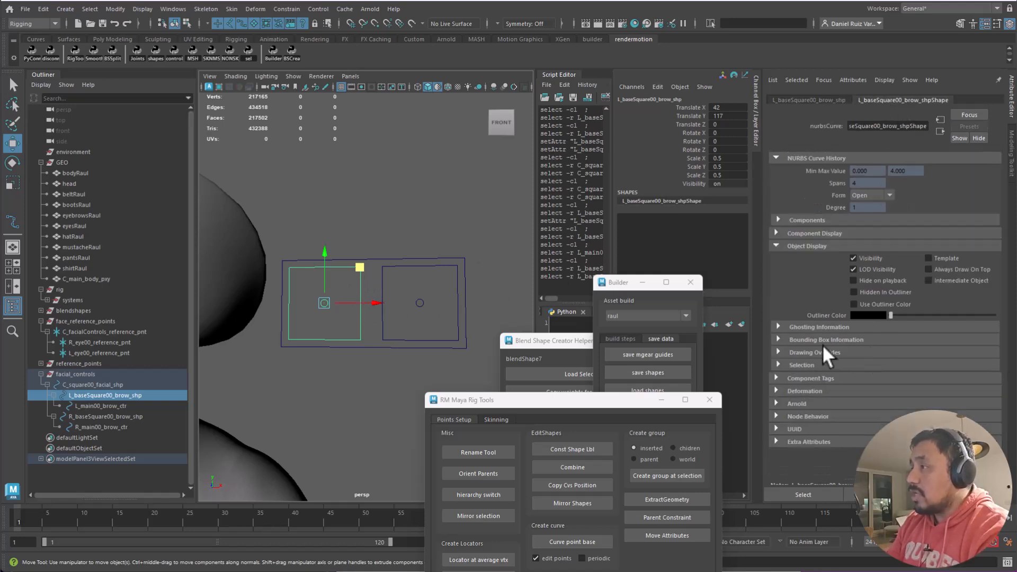
- Enable drawing overrides on the left brow base square and set its display type to Reference
left_click(808, 247)
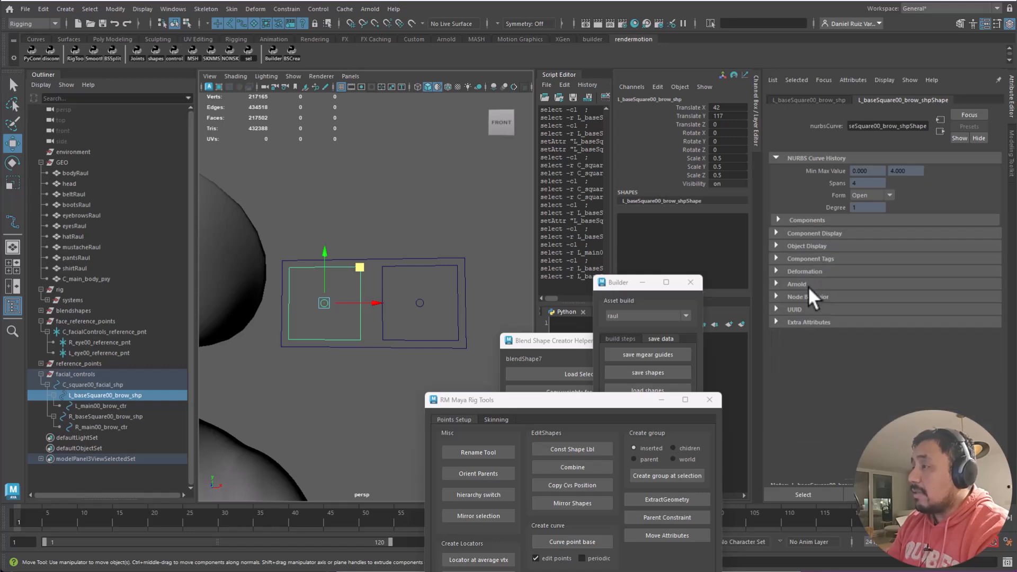
left_click(807, 244)
left_click(814, 352)
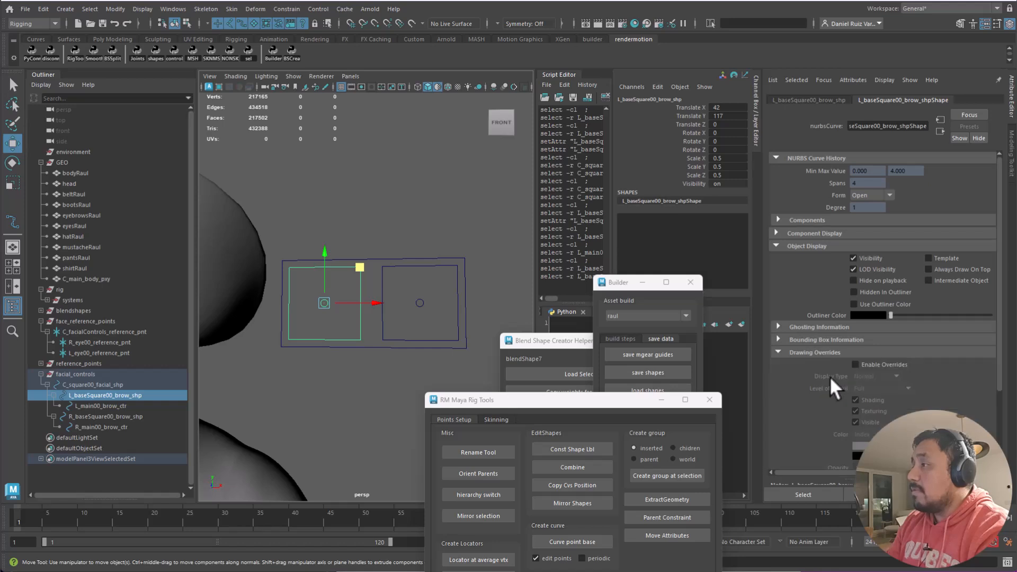
left_click(857, 365)
left_click_drag(1001, 347, 996, 405)
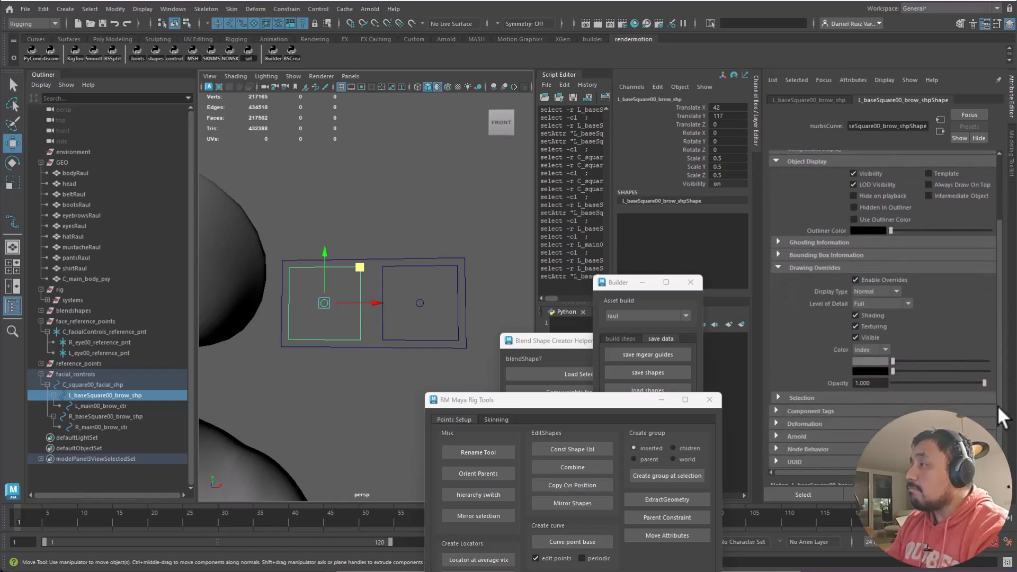
left_click(875, 290)
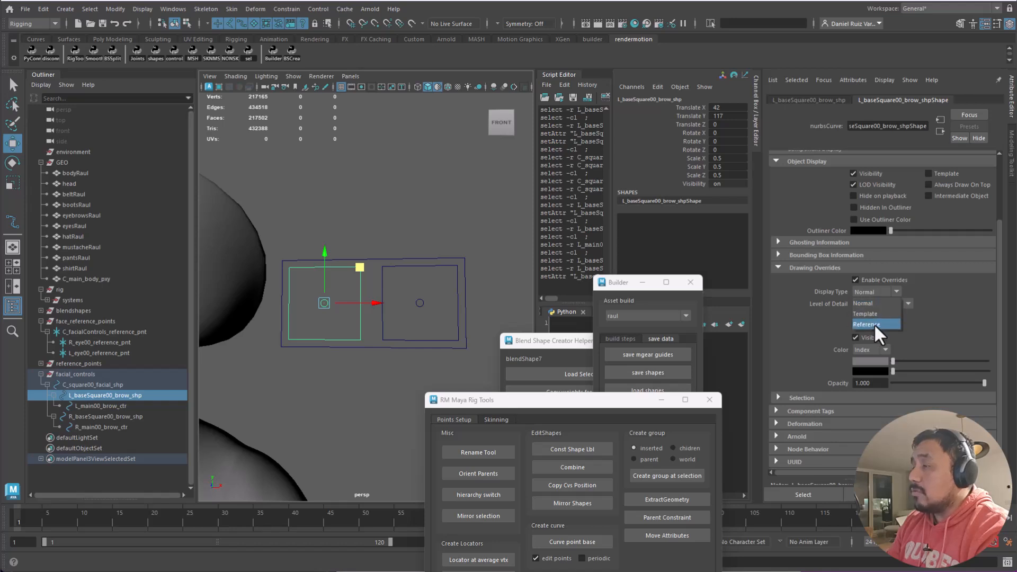
left_click(873, 323)
- Test-move the central facial square with its control group, undoing each move
left_click(351, 234)
left_click_drag(365, 257, 358, 353)
left_click_drag(372, 252, 373, 370)
key("ctrl+z")
left_click(373, 246)
left_click(384, 259)
mouse_move(410, 268)
left_mouse_down()
mouse_move(449, 205)
mouse_move(416, 251)
left_mouse_up()
key("ctrl+z")
- Test the left brow control's travel inside its square, then undo the move
left_click(397, 201)
left_click_drag(340, 295, 322, 317)
left_click_drag(359, 267, 322, 268)
key("ctrl+z")
- Enable drawing overrides on the right brow base square with Reference display type
left_click(424, 199)
left_click(390, 267)
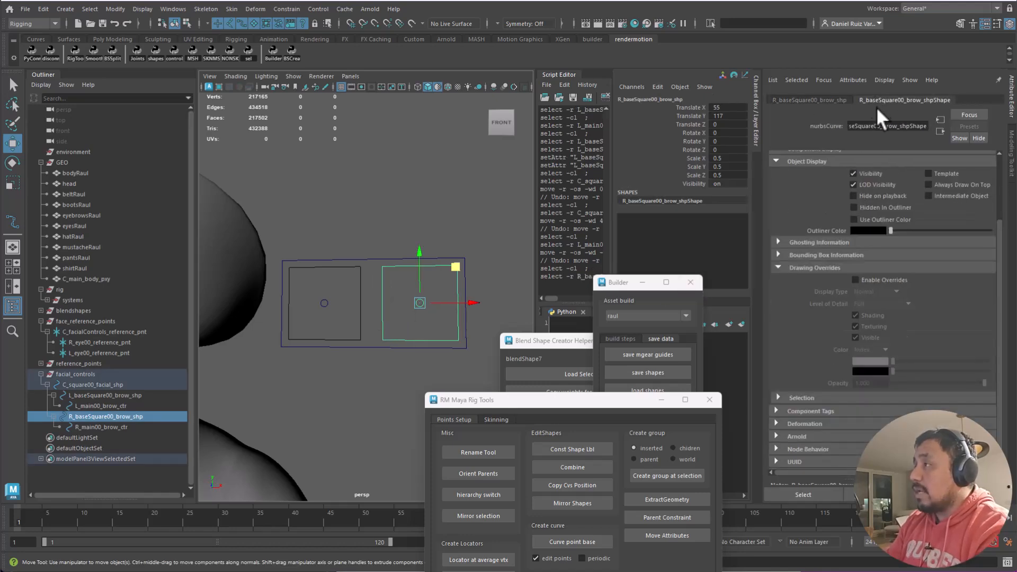
left_click(854, 280)
left_click(875, 292)
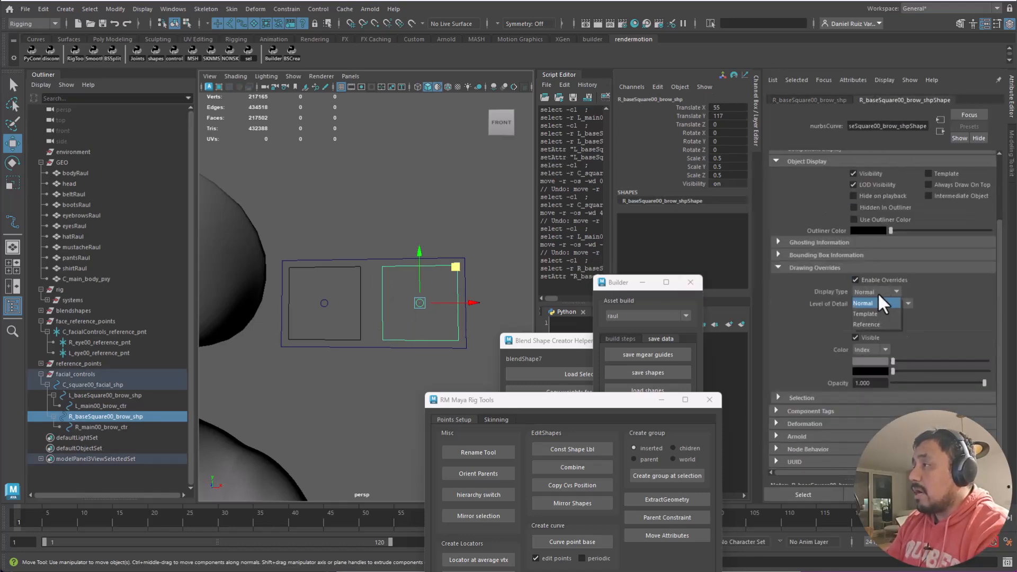
left_click(873, 324)
- Test-move the right brow control up-left and undo the move
left_click(436, 210)
left_click_drag(428, 289, 408, 319)
left_click_drag(457, 267, 409, 277)
key("ctrl+z")
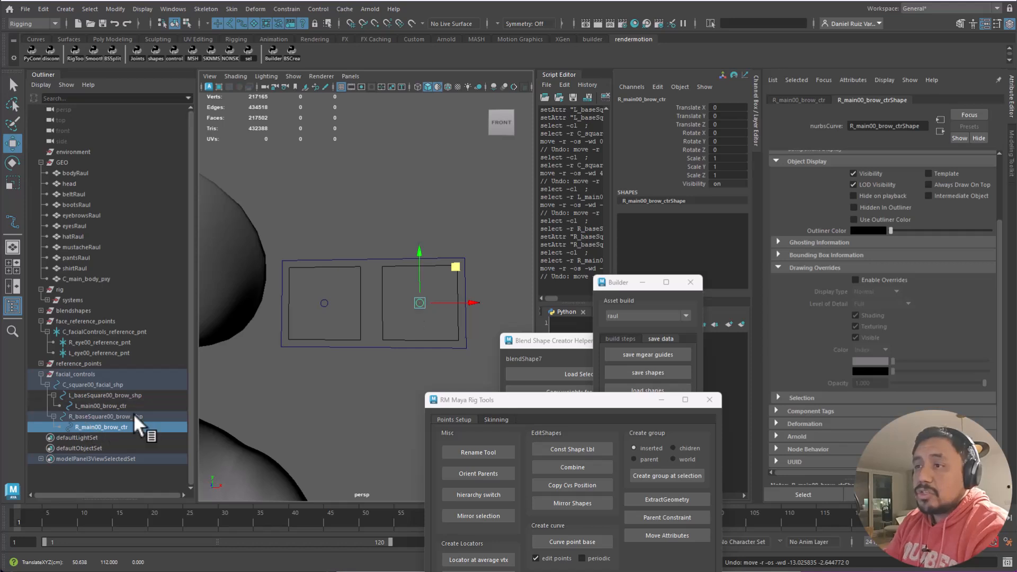
left_click(236, 249)
left_click_drag(333, 203, 429, 225)
key("ctrl+z")
left_click(379, 178)
left_click(372, 259)
left_click_drag(405, 265, 436, 218)
key("ctrl+z")
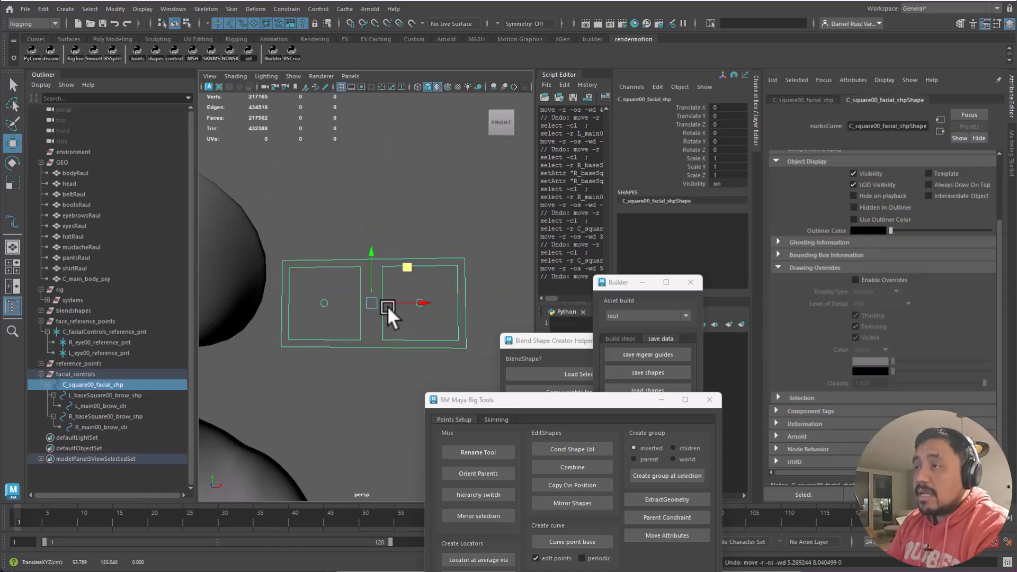
middle_click_drag(306, 334, 465, 289, "alt")
right_click_drag(465, 290, 288, 301, "alt")
left_click_drag(302, 292, 377, 312, "alt")
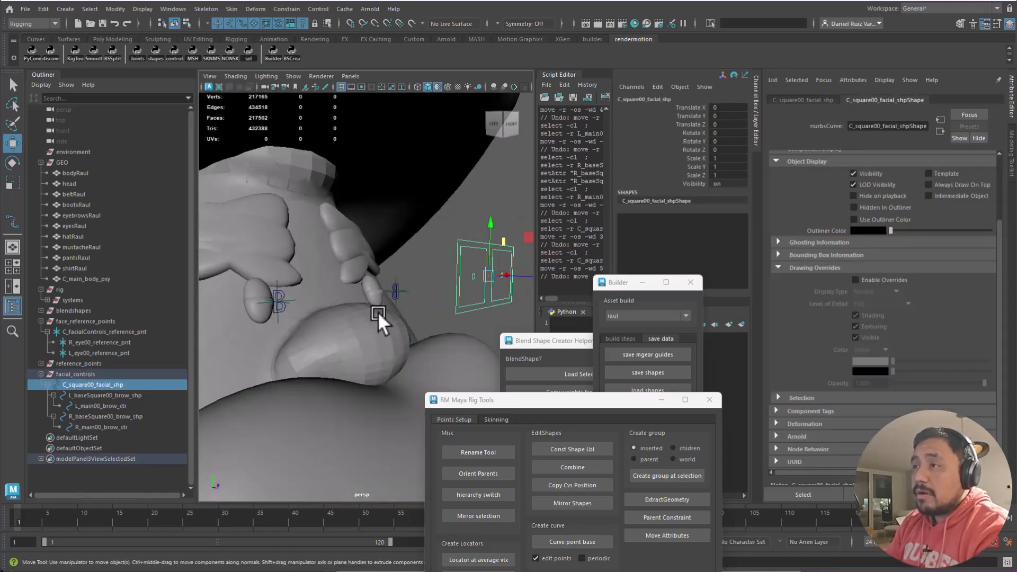
left_click(280, 305)
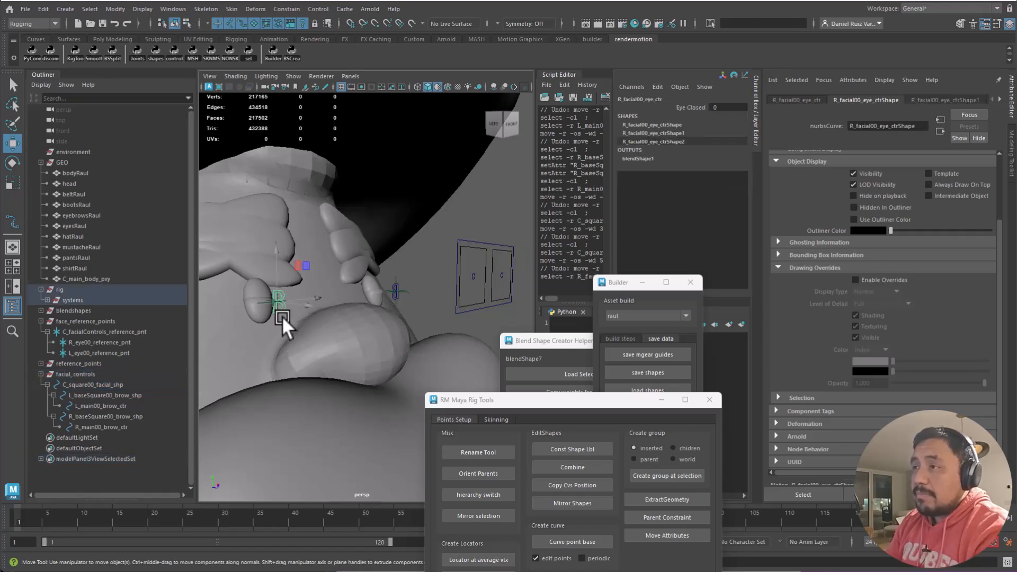
left_click(476, 274)
left_click_drag(513, 298, 471, 297, "alt")
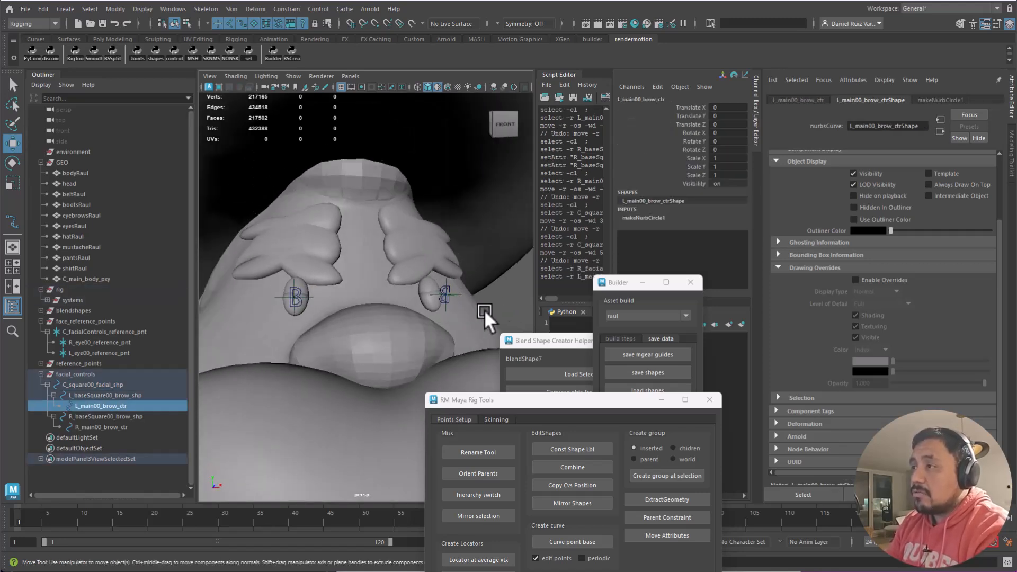
middle_click_drag(471, 297, 280, 309, "alt")
right_click_drag(441, 339, 340, 330, "alt")
left_click_drag(231, 272, 299, 344, "ctrl+alt")
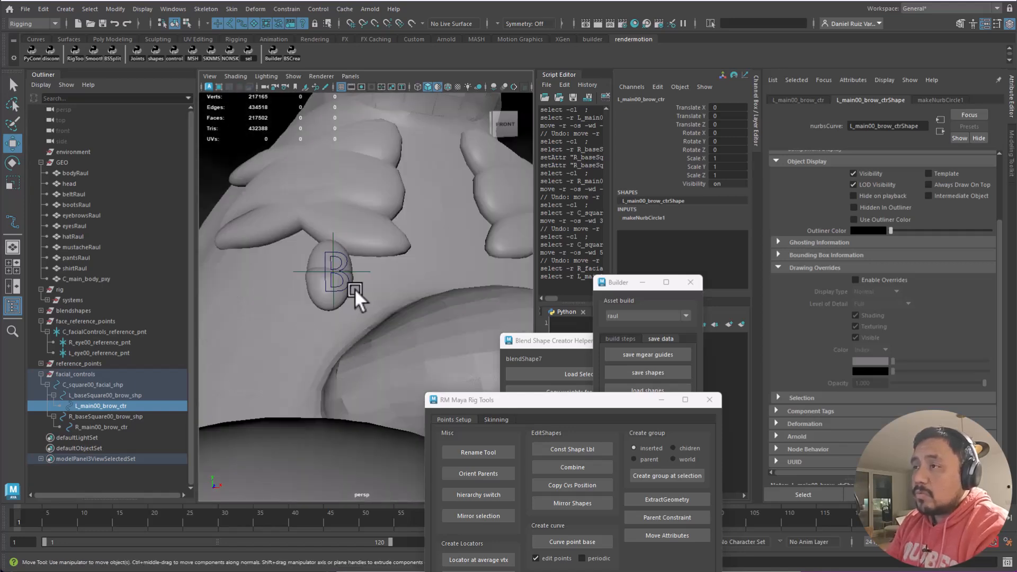
left_click(344, 283)
left_click(366, 237)
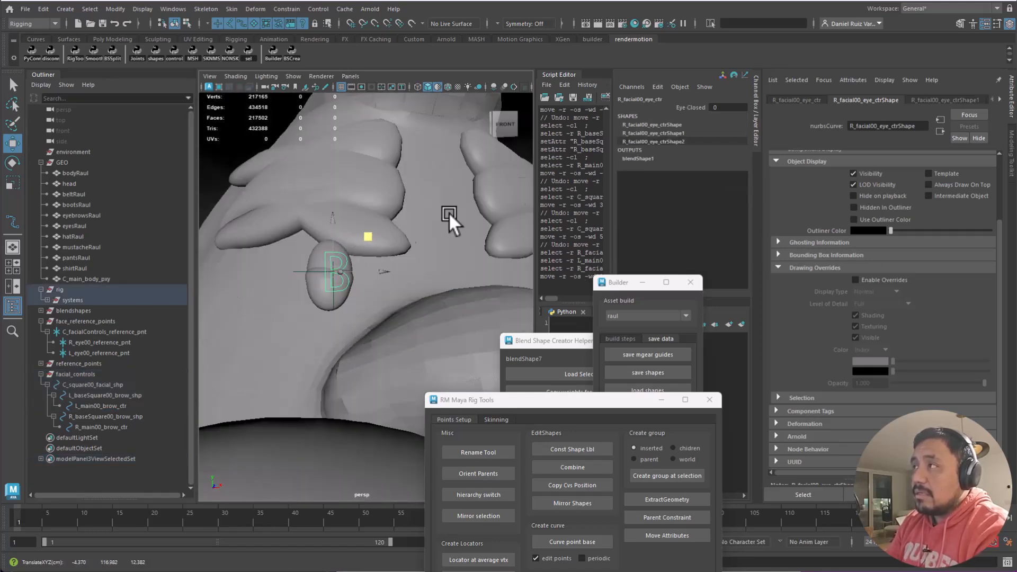
left_click(689, 107)
middle_click_drag(464, 281, 268, 318)
scroll(275, 265, "down", 10)
middle_click_drag(503, 291, 324, 299, "alt")
scroll(481, 318, "up", 6)
left_click(303, 300)
key("w")
left_click_drag(334, 265, 325, 351)
scroll(243, 266, "down", 5)
middle_click_drag(243, 266, 304, 250, "alt")
key("ctrl+z")
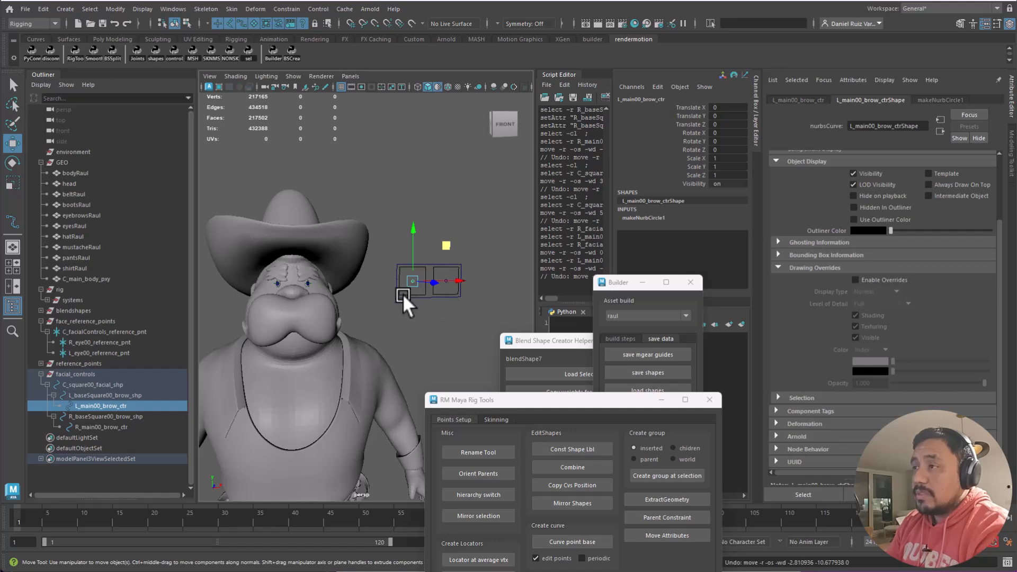
left_click_drag(340, 289, 297, 271, "alt")
left_click_drag(404, 268, 372, 261, "alt")
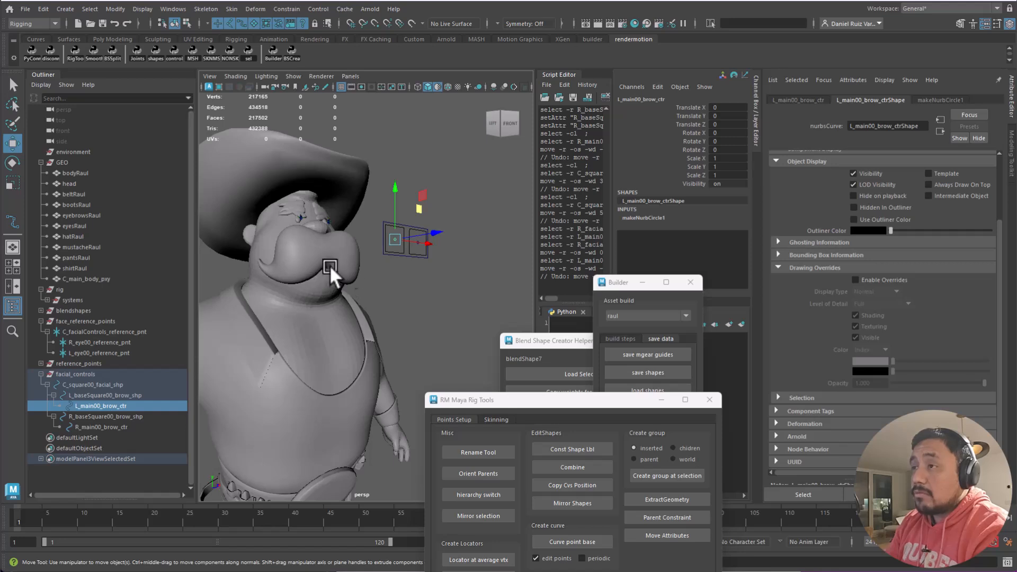
left_click_drag(325, 272, 418, 261, "alt")
left_click(431, 291)
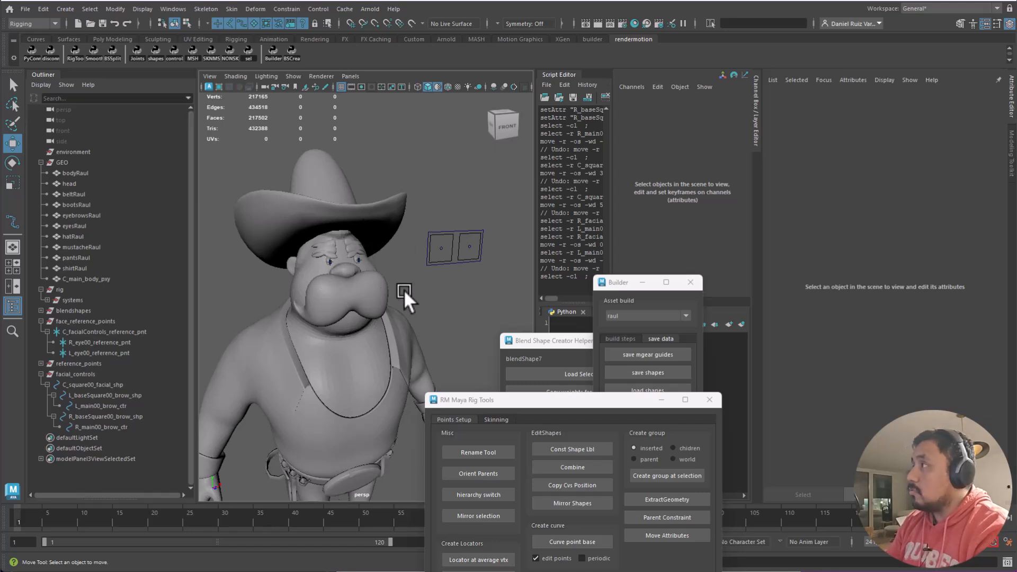
- Save the facial_controls group as a reference file from Builder, confirming the overwrite
left_click(451, 236)
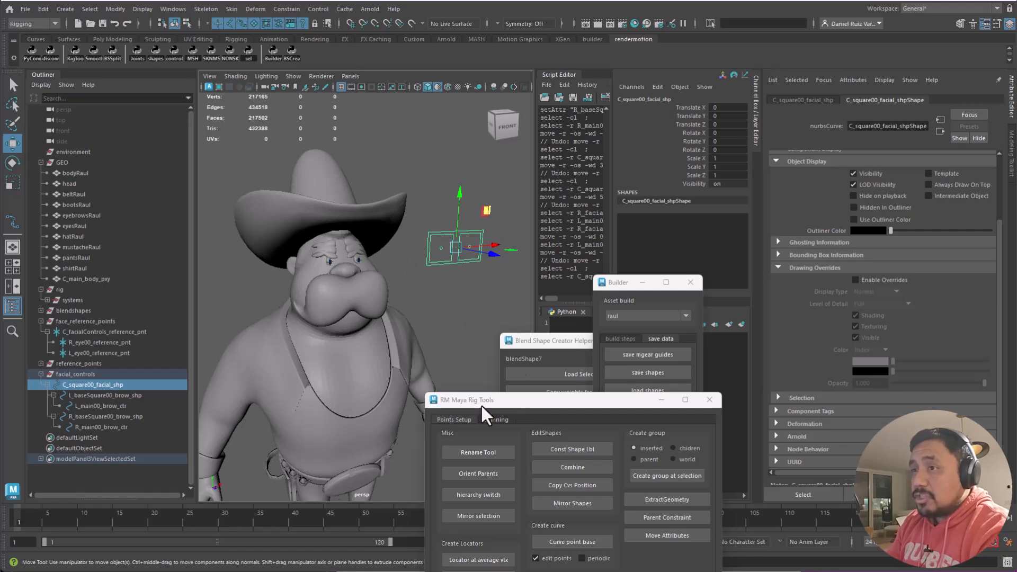
left_click(85, 373)
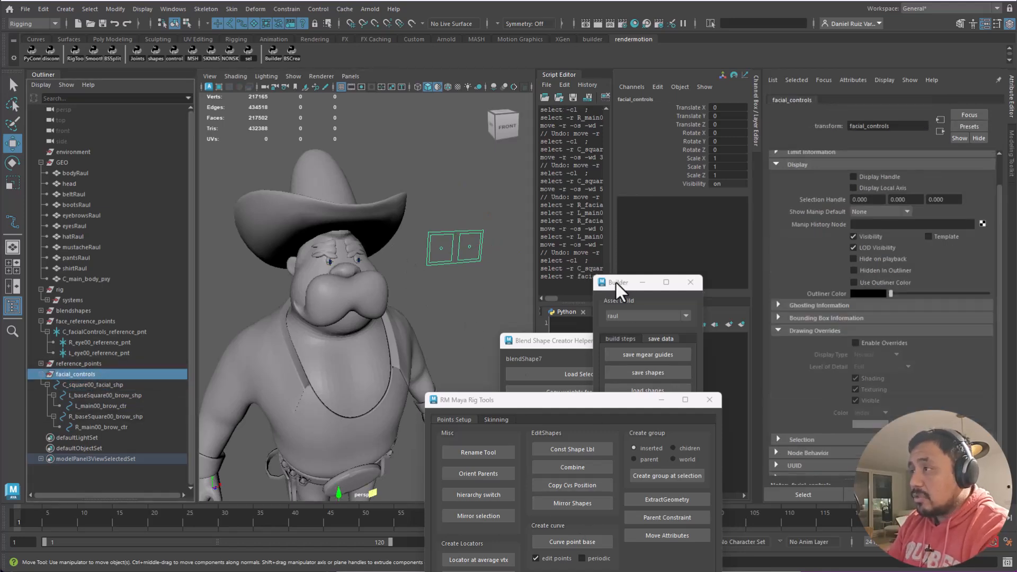
left_click_drag(618, 281, 627, 211)
left_click(661, 387)
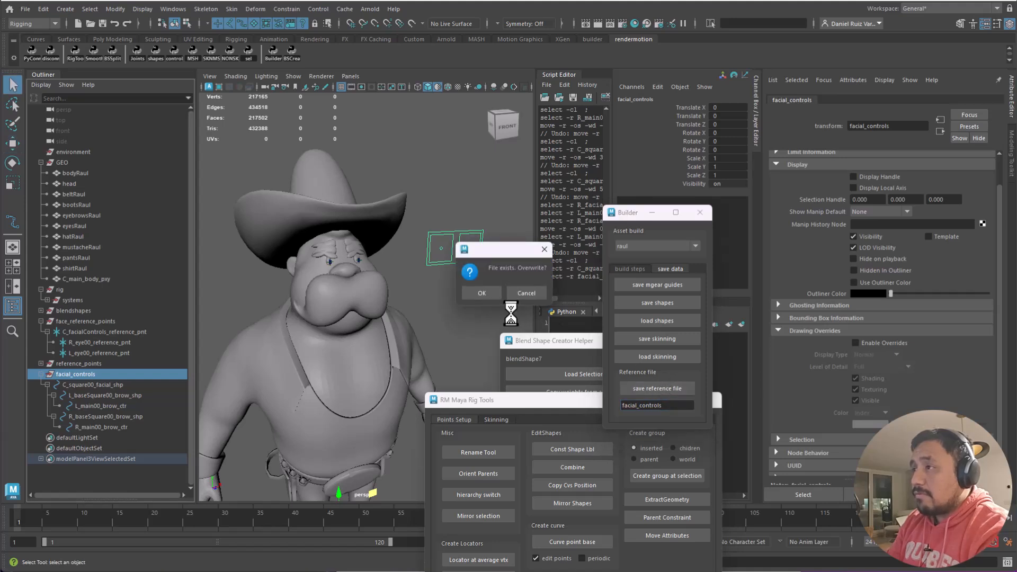
left_click(481, 292)
- Switch to the Move tool and select the face_reference_points group
key("w")
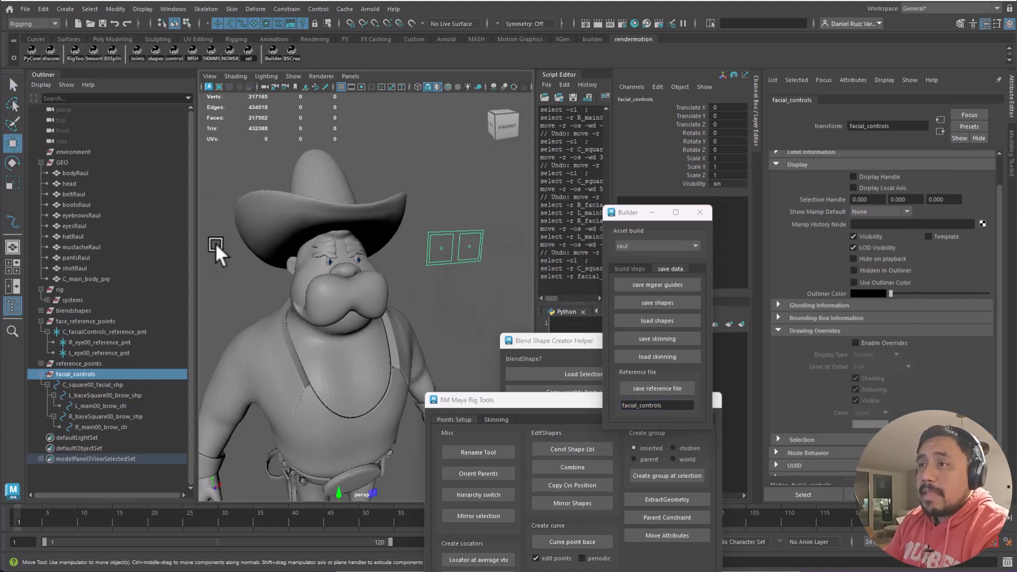
left_click(215, 250)
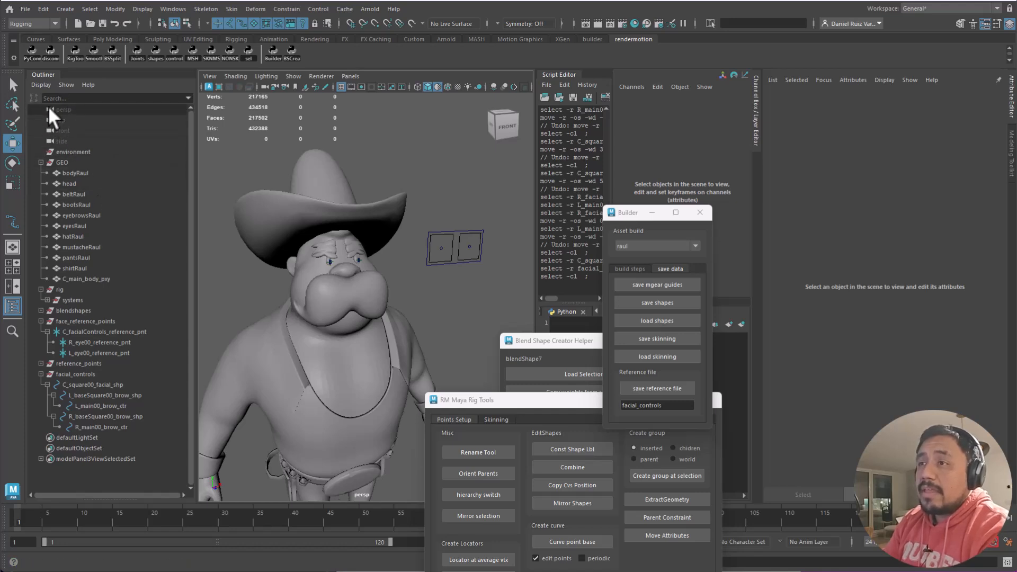
left_click(103, 321)
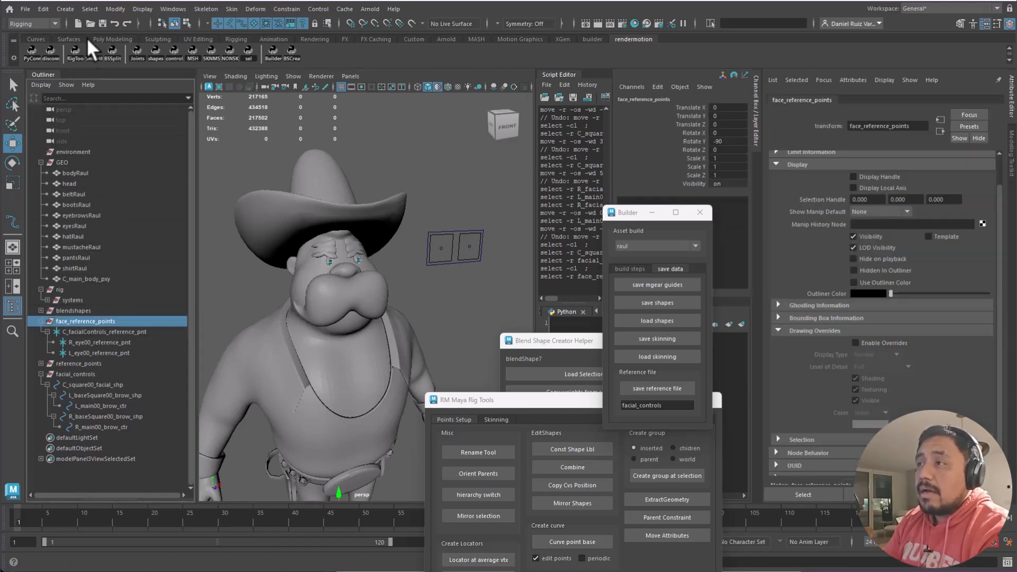
left_click(25, 9)
- Start a new scene without saving and rearrange the Blend Shape helper and Builder windows
left_click(46, 30)
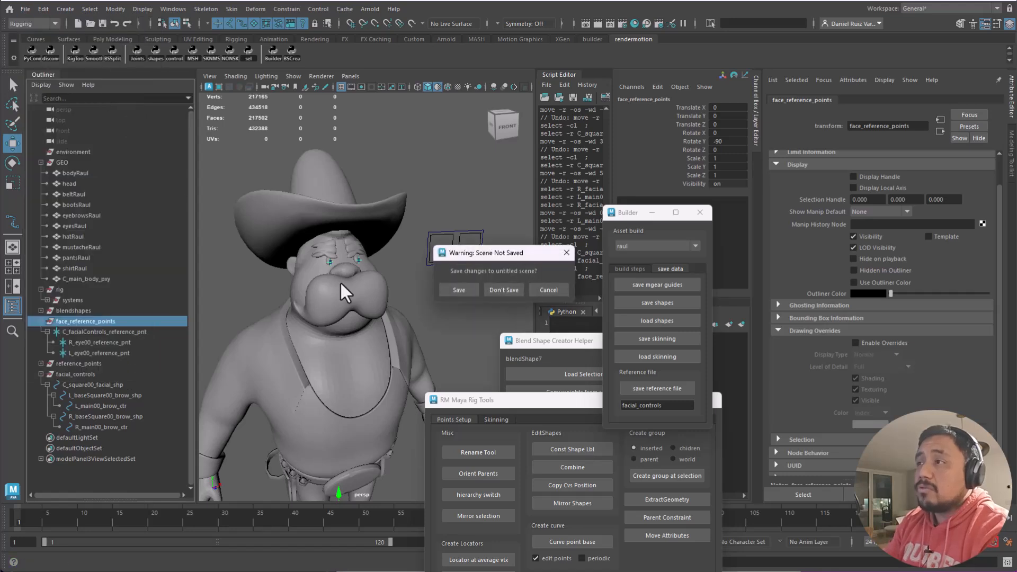
left_click(509, 290)
left_click_drag(558, 339, 422, 147)
left_click_drag(622, 216, 644, 127)
left_click(650, 179)
- Start another new empty scene and close the Blend Shape helper
left_click(26, 9)
left_click(50, 24)
left_click_drag(447, 148, 377, 201)
left_click(457, 200)
- Reload the raul asset in Builder and run the import reference points step
left_click(661, 158)
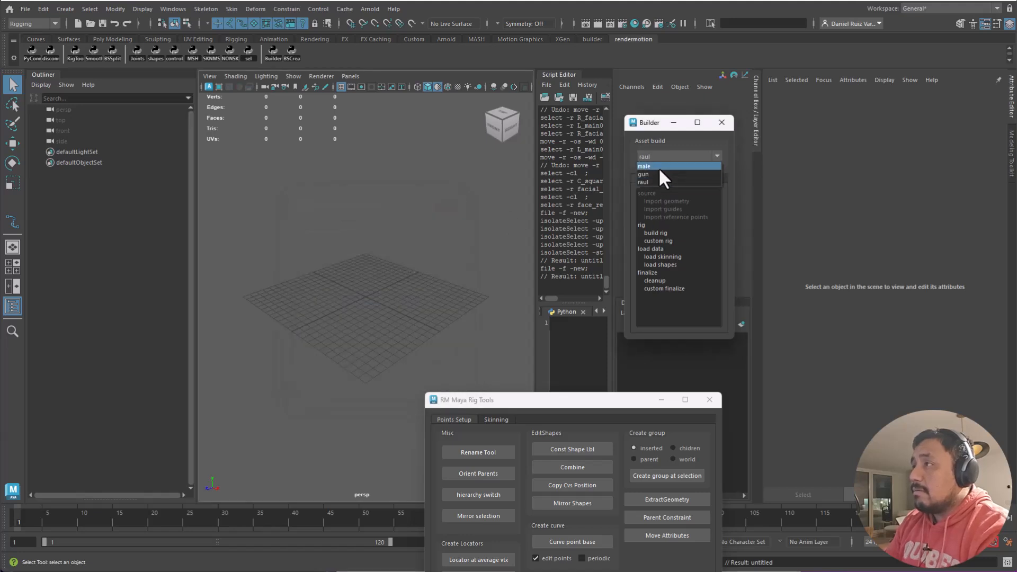
left_click(660, 173)
left_click(659, 159)
left_click(658, 182)
double_click(676, 216)
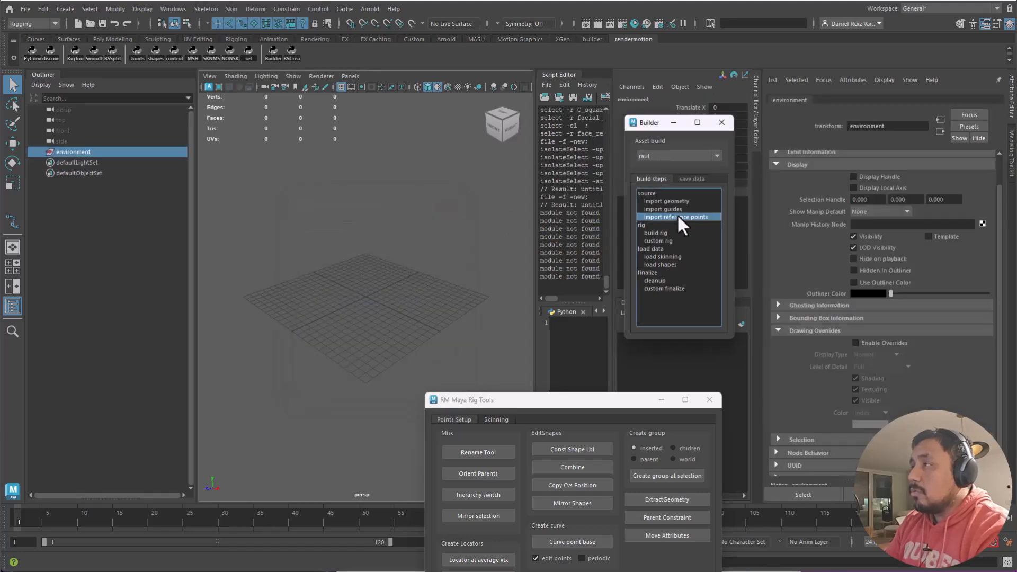
- Zoom in on the face and select the right and left eye controls
middle_click_drag(405, 195, 363, 326, "alt")
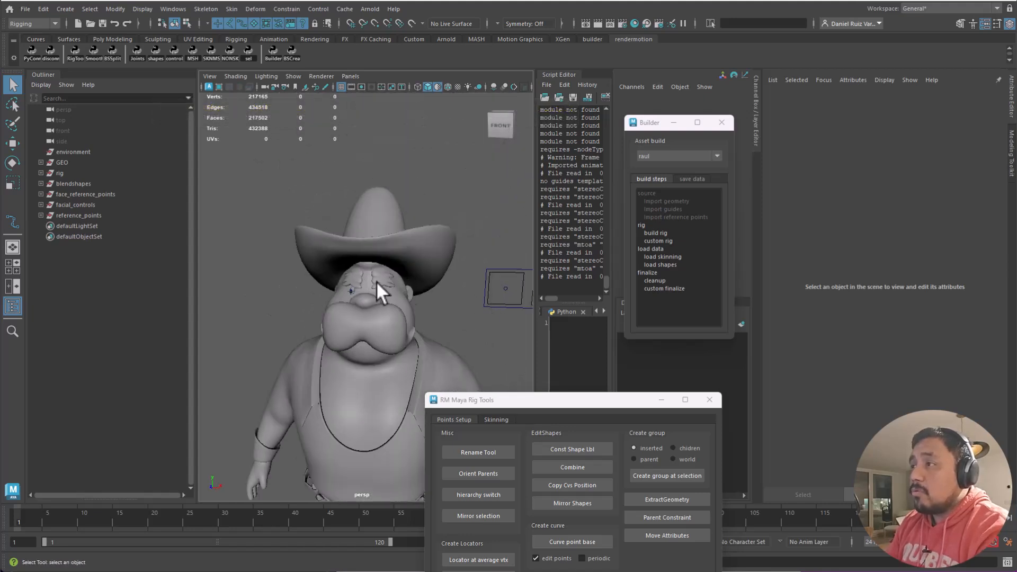
right_click_drag(394, 316, 446, 336, "alt")
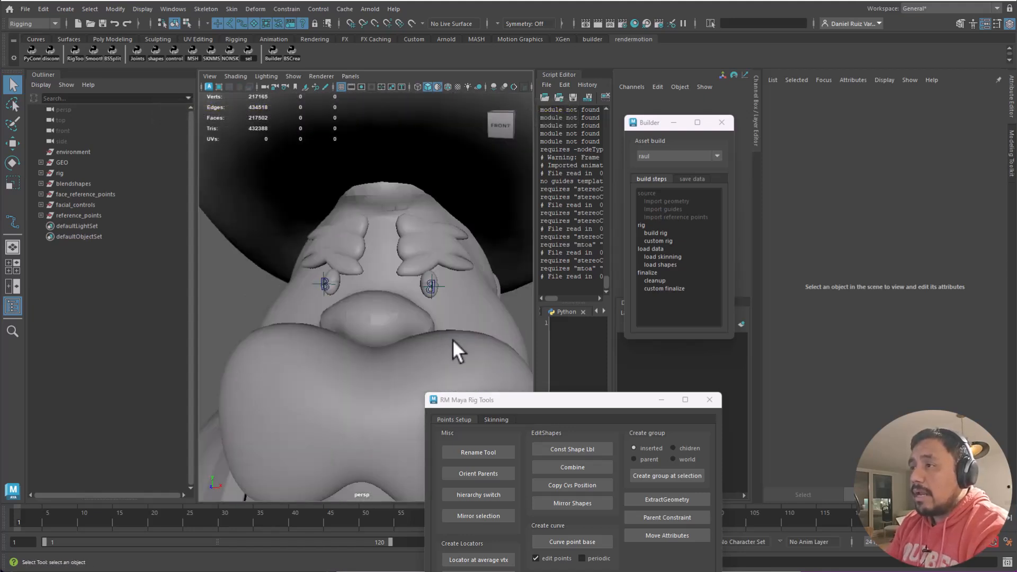
left_click(325, 284)
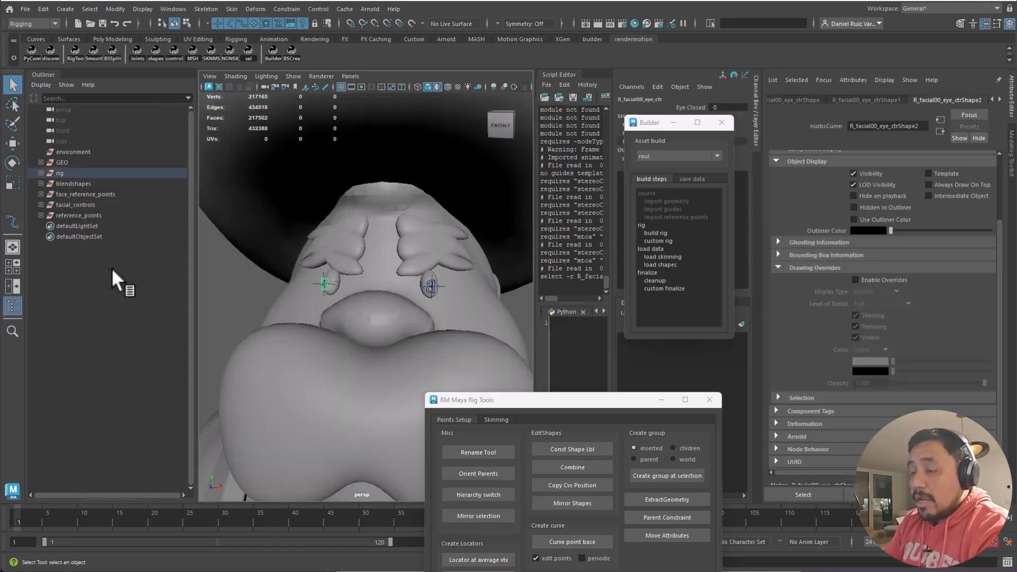
key("f")
left_click_drag(647, 123, 629, 302)
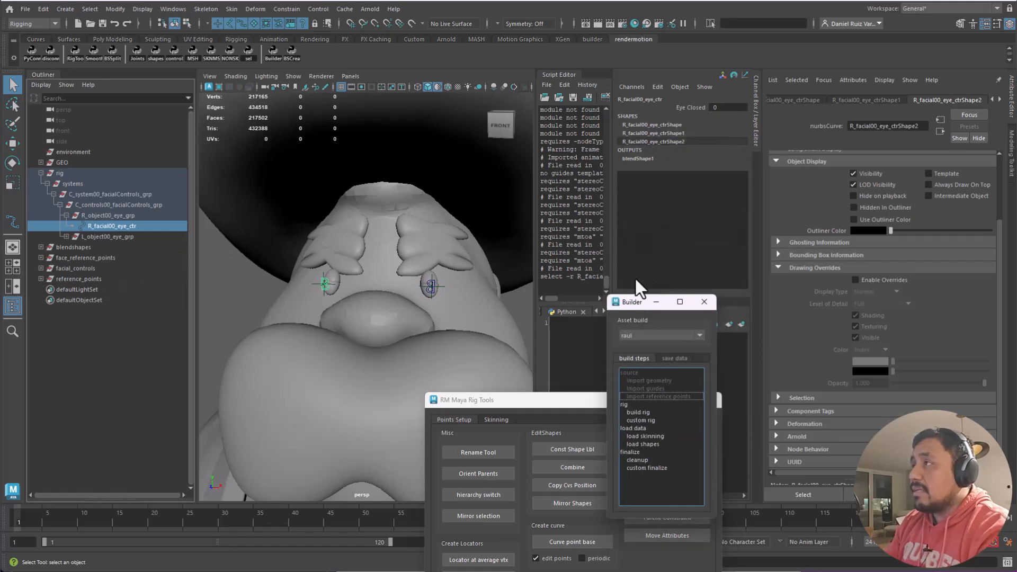
left_click_drag(403, 281, 377, 271, "alt")
left_click(418, 288, "shift")
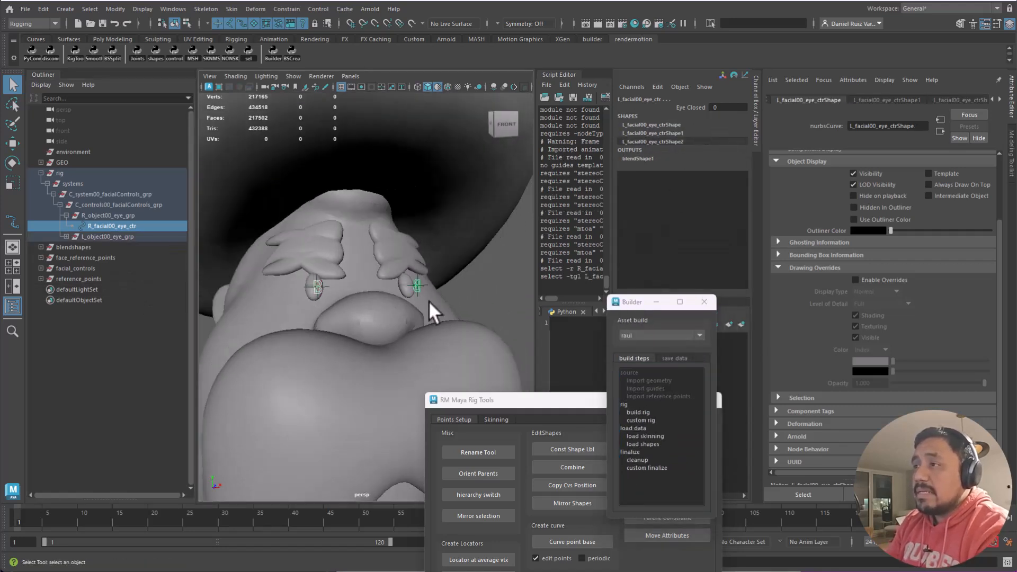
- Select the rig group and inspect its systems hierarchy with the whole character in view
left_click(68, 175)
left_click_drag(449, 245, 458, 256, "alt")
right_click_drag(459, 256, 210, 181, "alt")
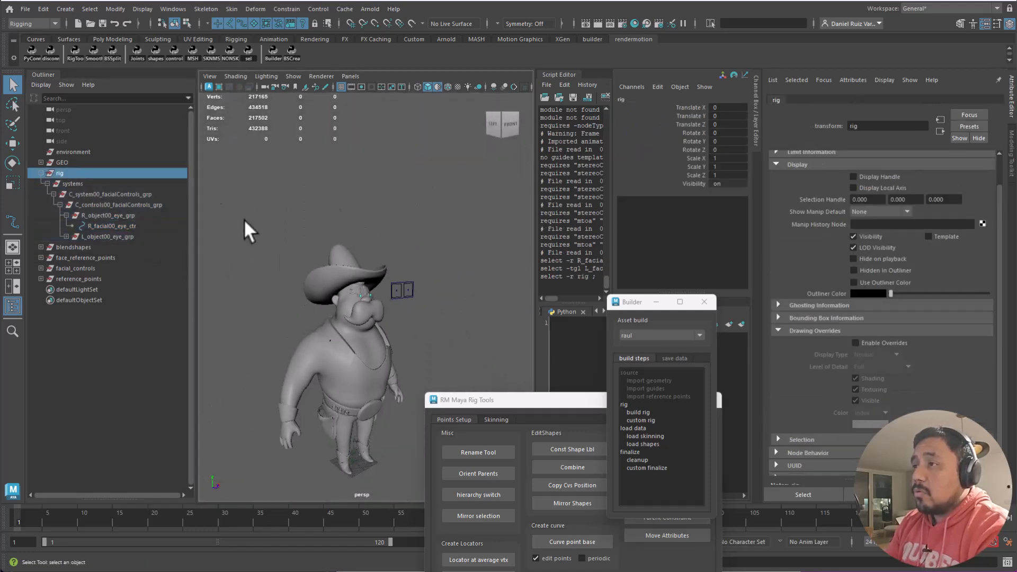
scroll(340, 318, "up", 3)
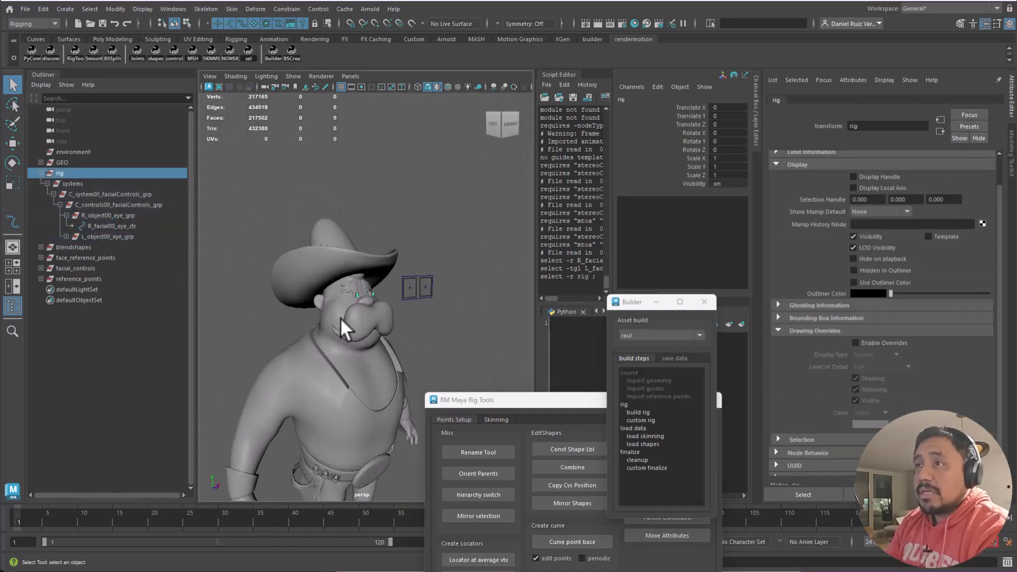
left_click(672, 397)
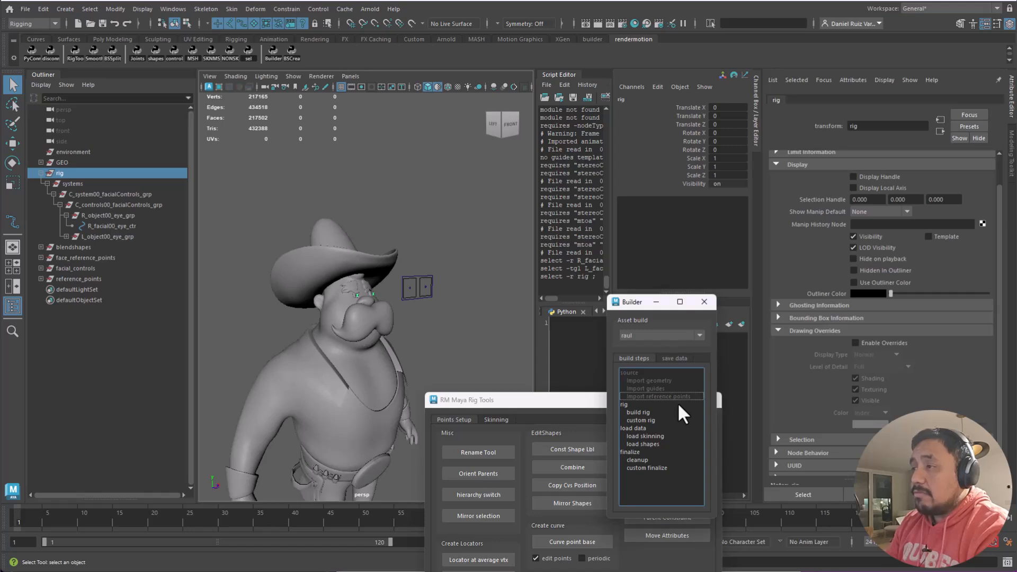
left_click(46, 185)
left_click(47, 182)
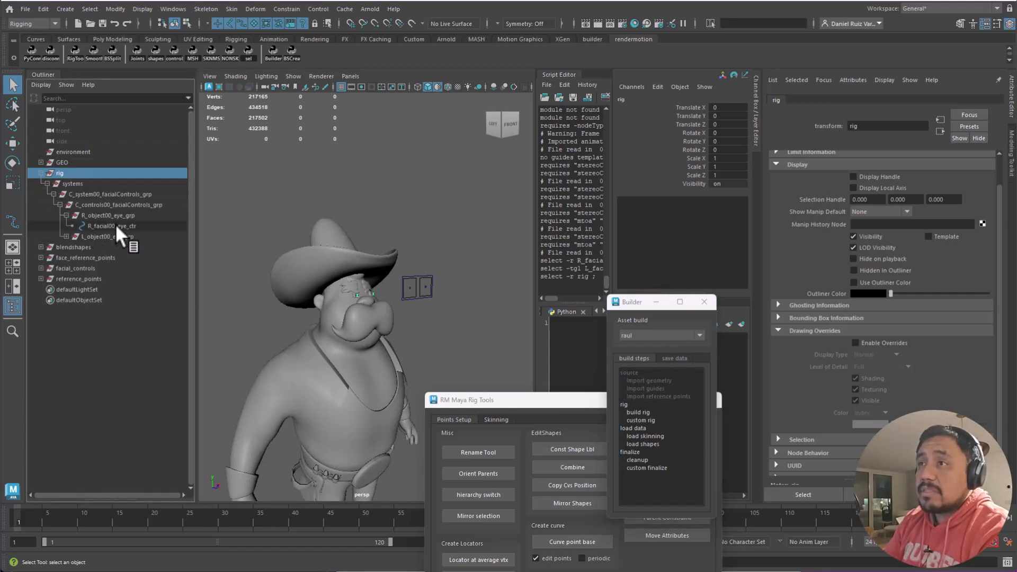
left_click(115, 225)
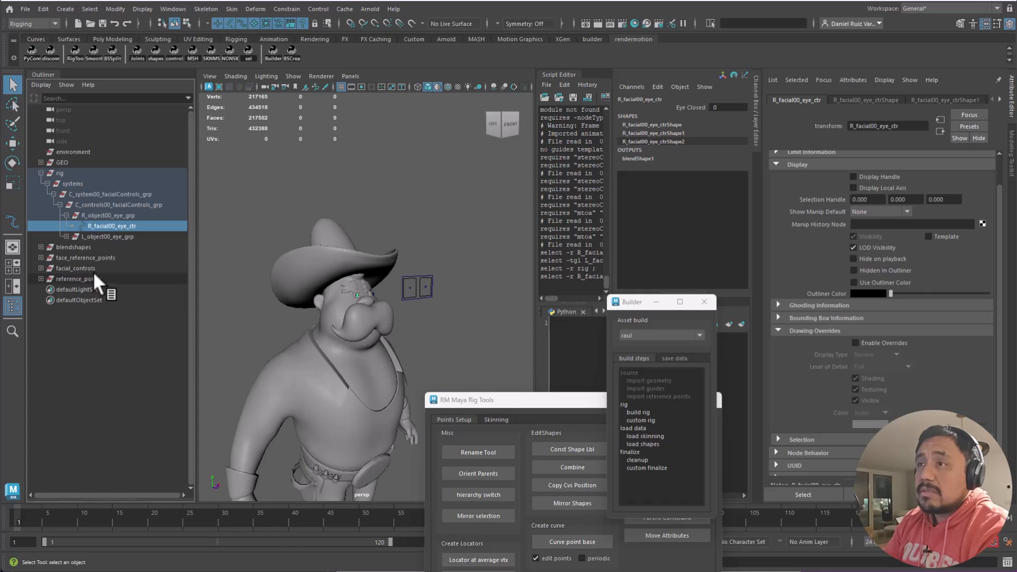
left_click(109, 258)
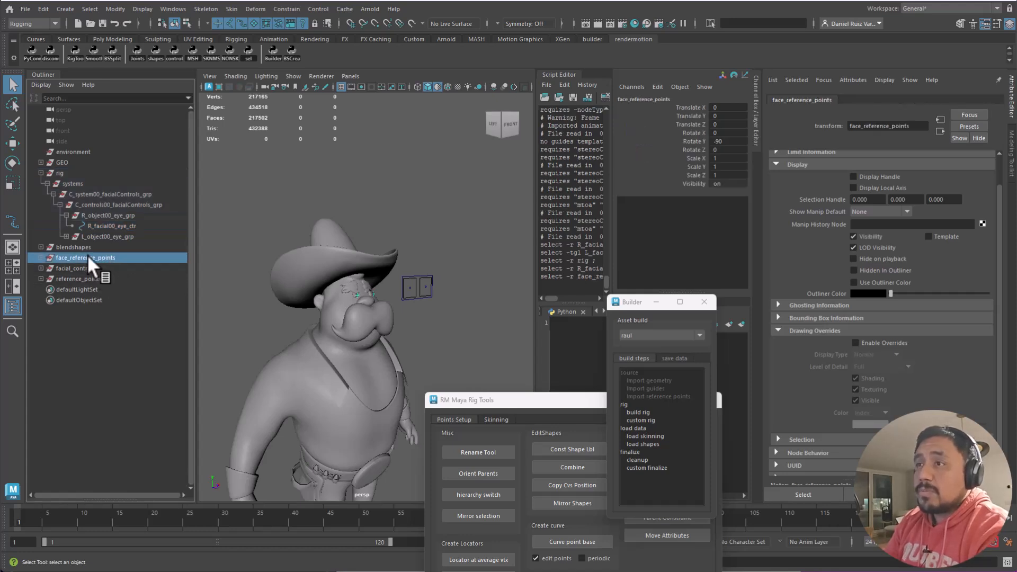
left_click(84, 247)
key("ctrl+1")
key("ctrl+1")
left_click(93, 258)
key("ctrl+1")
key("ctrl+1")
key("ctrl+1")
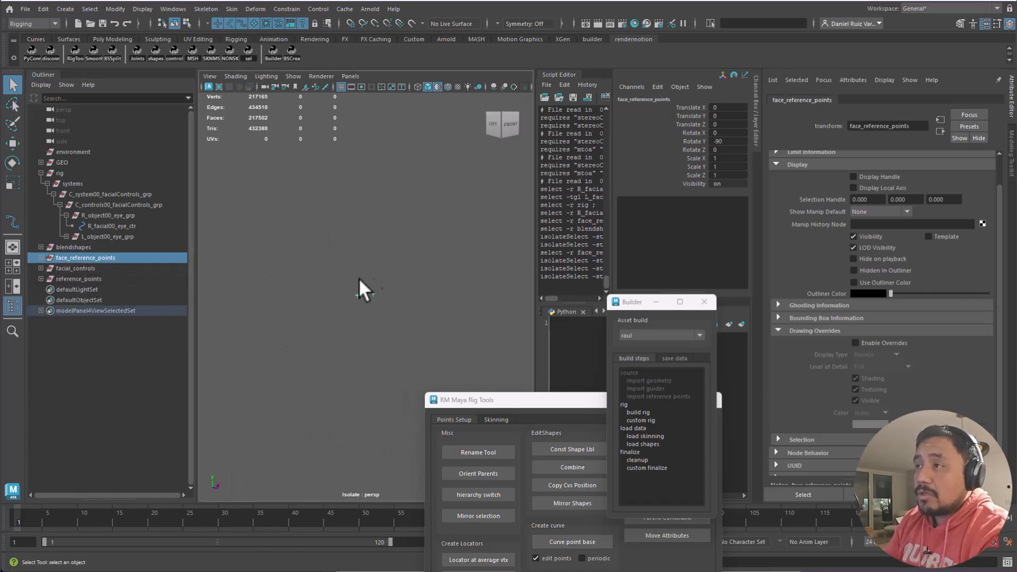
left_click(74, 269)
key("ctrl+1")
key("ctrl+1")
left_click(442, 234)
left_click_drag(443, 234, 374, 331)
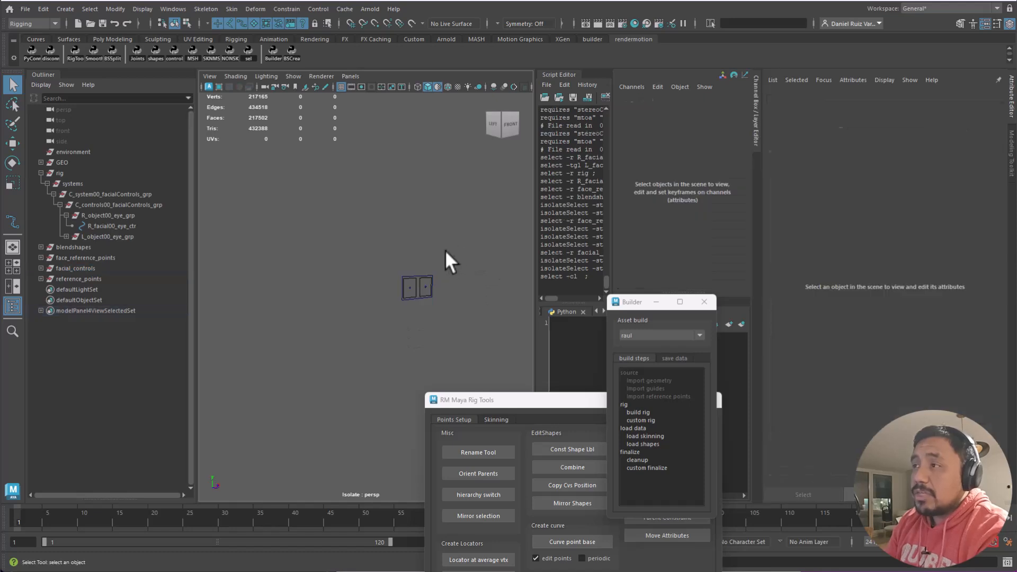
left_click(85, 279)
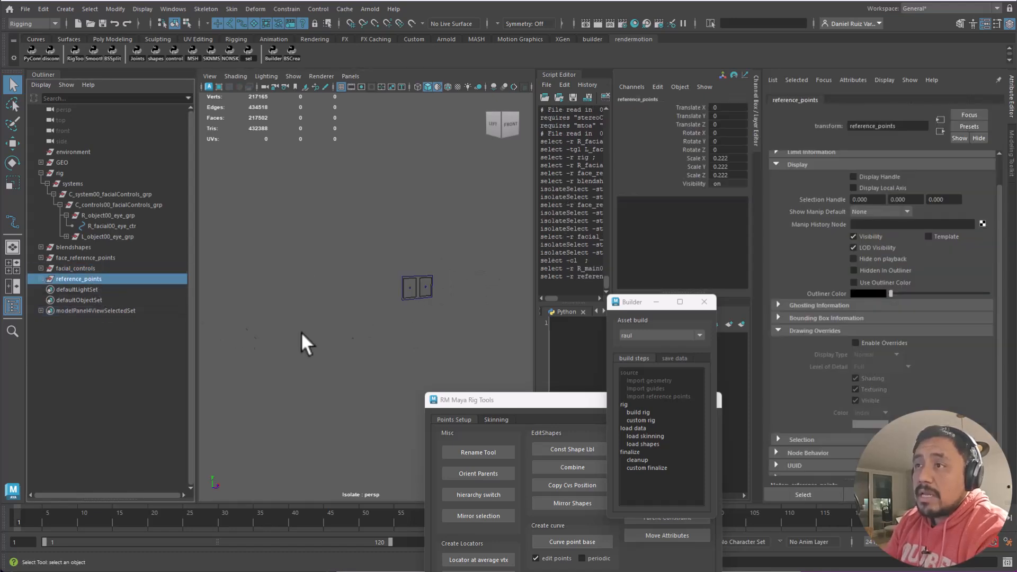
key("ctrl+1")
key("ctrl+1")
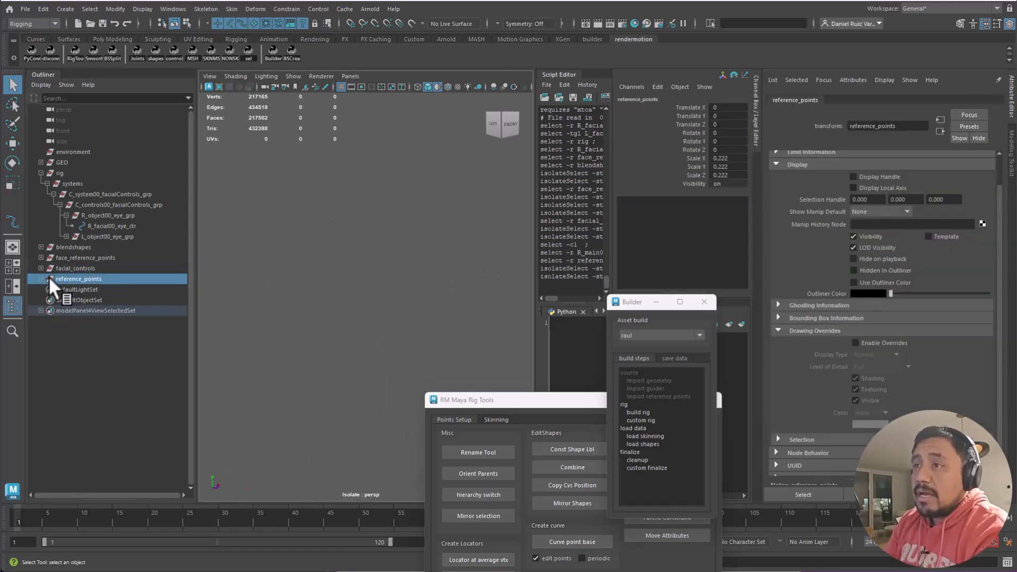
key("f")
middle_click_drag(313, 171, 297, 370, "alt")
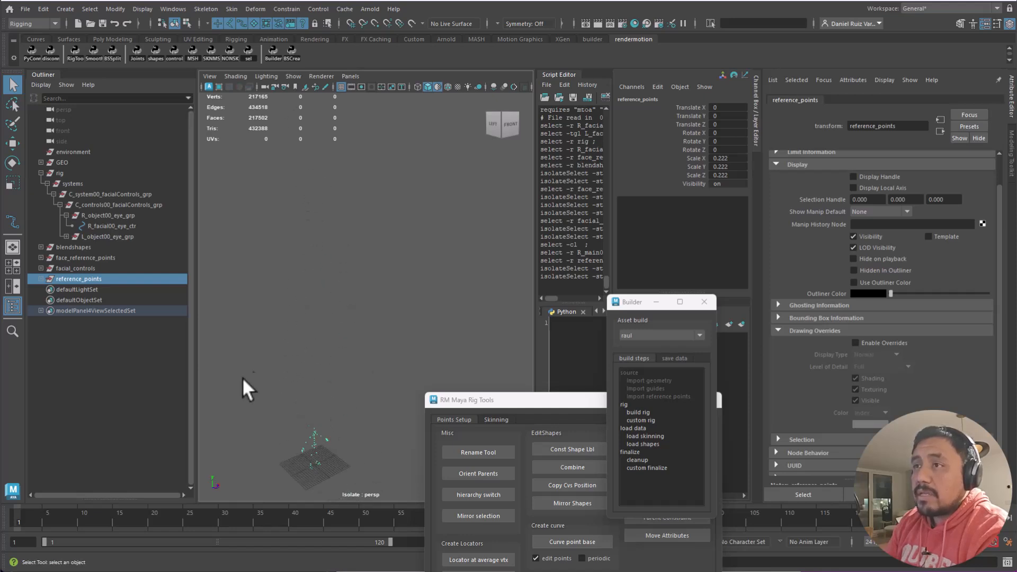
key("ctrl+1")
left_click(57, 172)
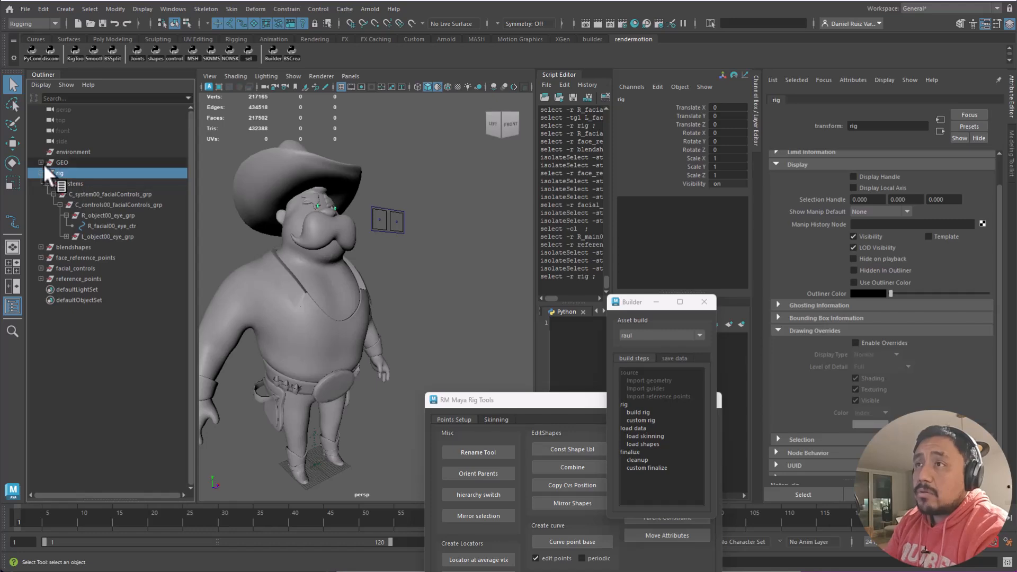
left_click(41, 162)
left_click(40, 161)
left_click(63, 175)
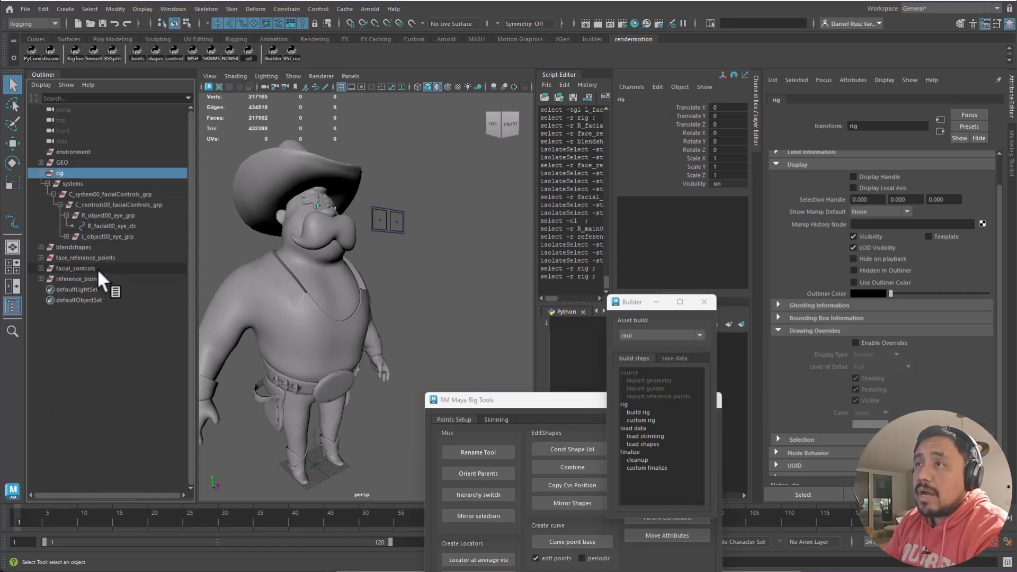
left_click(96, 173)
- Delete the rig group and select face_reference_points, expanding its C_facialControls_reference_pnt children
key("Delete")
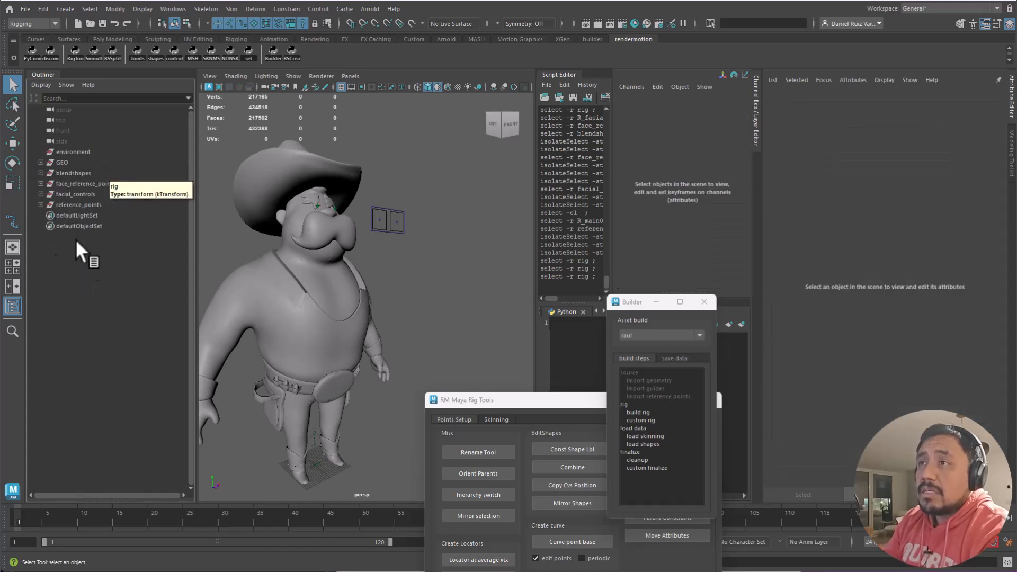
left_click(74, 183)
left_click(41, 183)
left_click(47, 194)
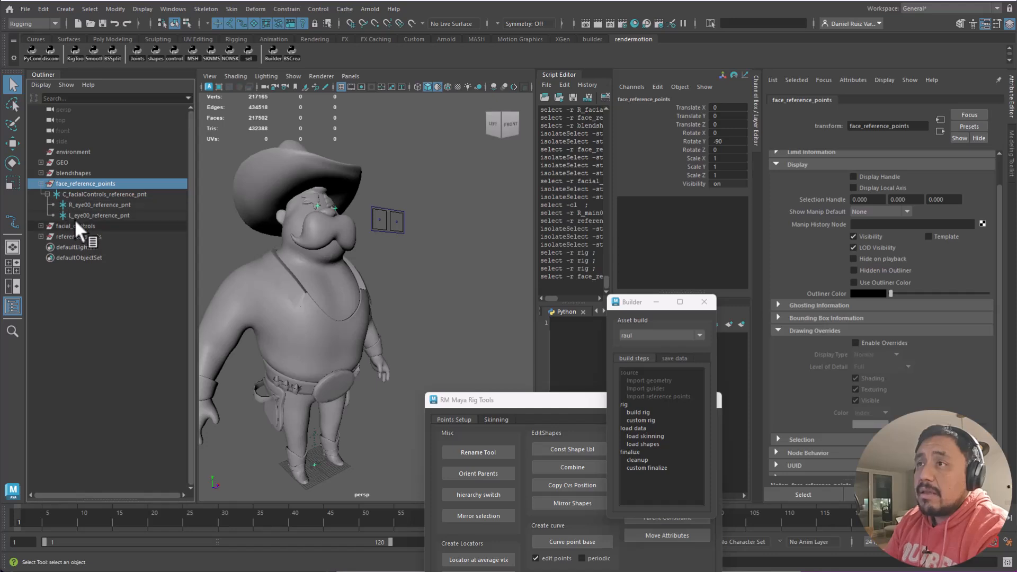
left_click(78, 184)
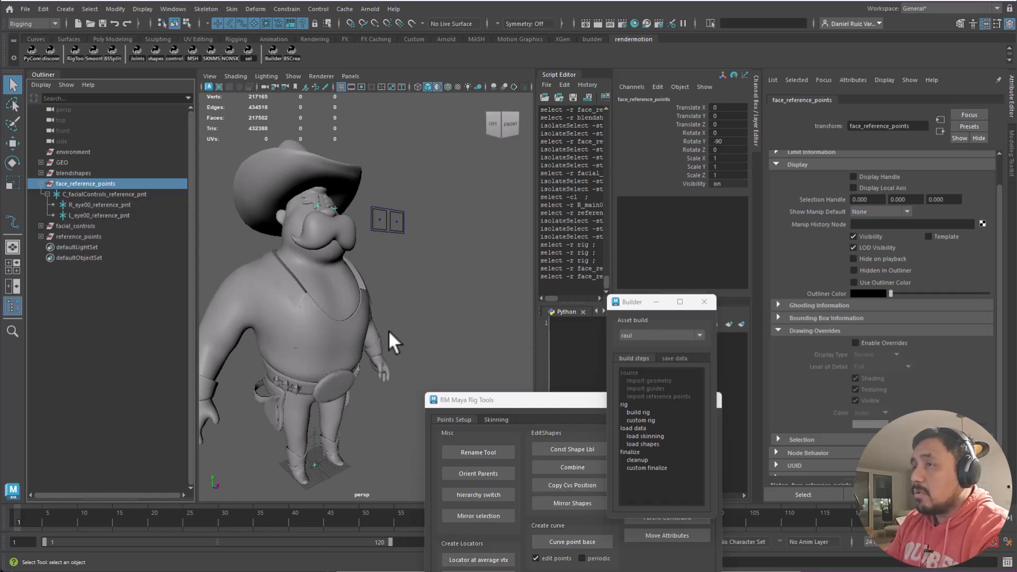
- Paste 'face_reference_points' into Builder's Reference file field and save it, overwriting the old file
double_click(107, 181)
key("ctrl+c")
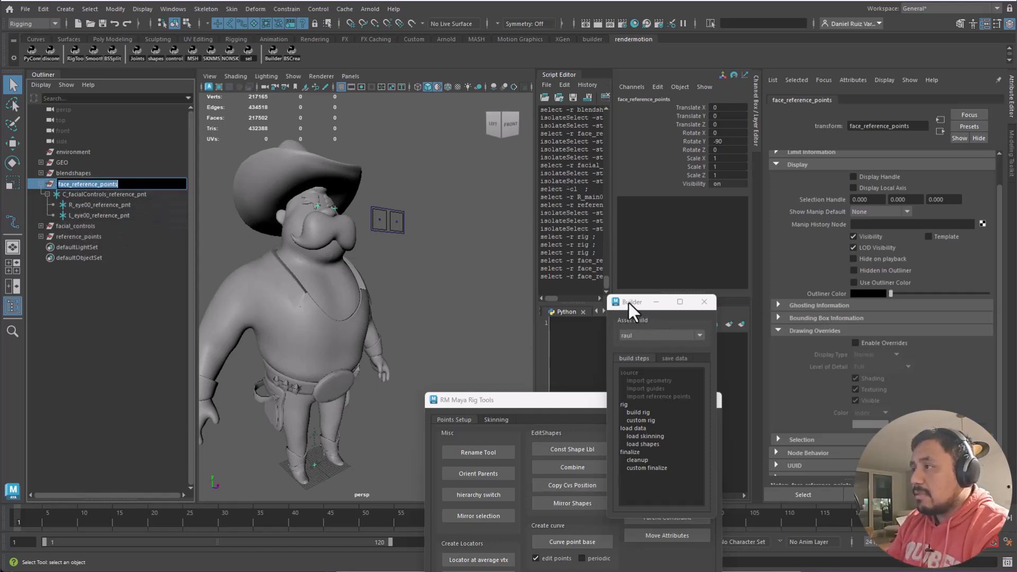
left_click_drag(631, 303, 361, 135)
left_click(413, 190)
left_click_drag(418, 327, 325, 338)
key("ctrl+v")
left_click(393, 309)
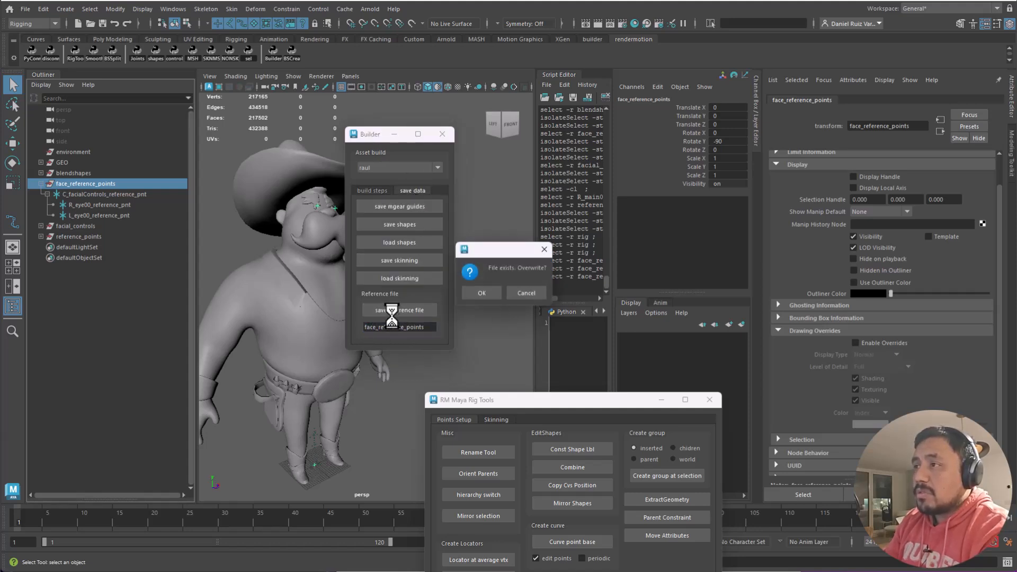
left_click(483, 293)
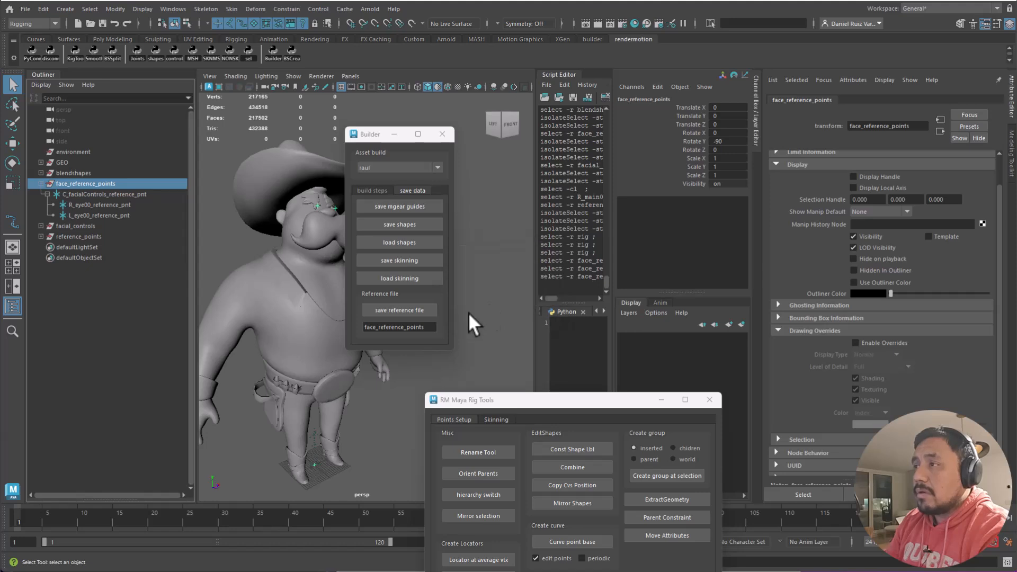
left_click_drag(375, 138, 626, 163)
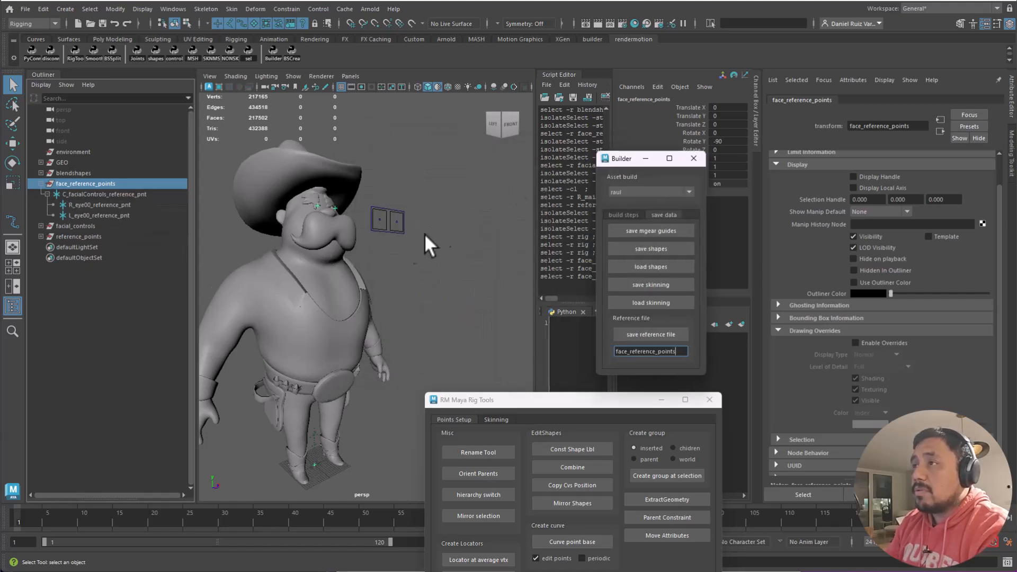
left_click(439, 223)
left_click(27, 8)
- Discard the unsaved changes and start a fresh empty scene
left_click(40, 22)
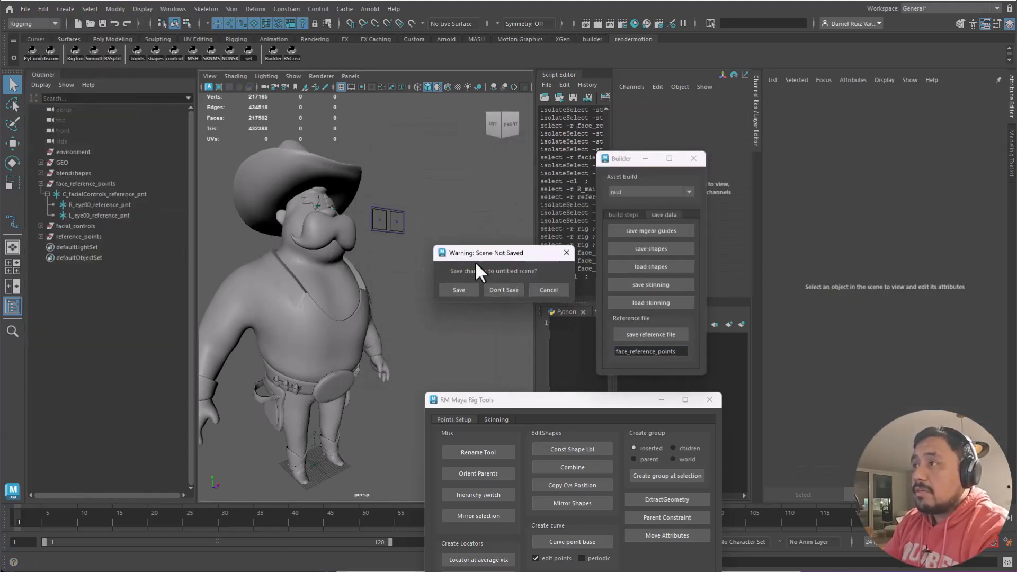
left_click(503, 289)
left_click(621, 215)
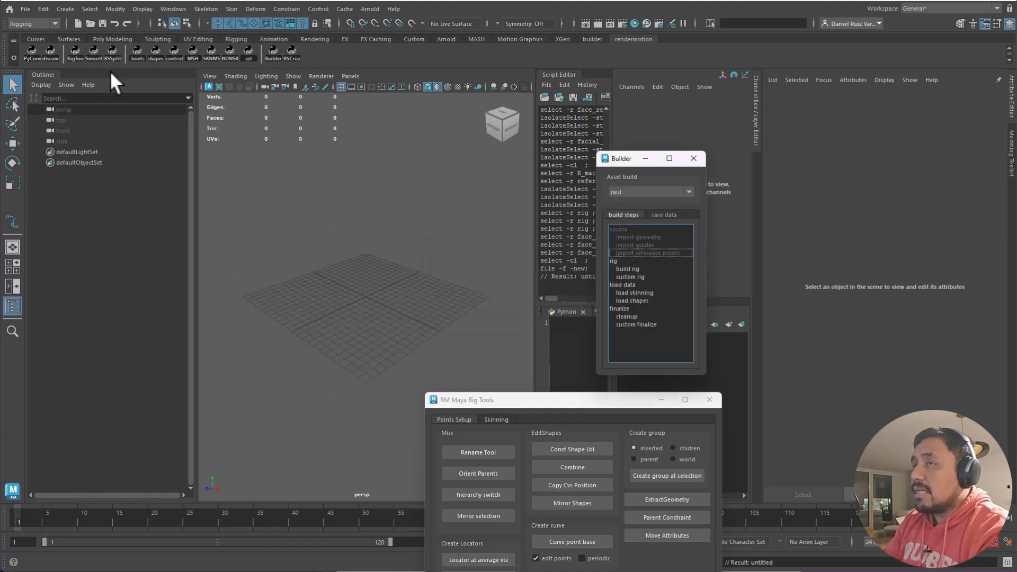
left_click(25, 9)
left_click(42, 30)
- Reselect the raul asset in Builder and run Import reference points
left_click(631, 192)
left_click(630, 207)
left_click(631, 190)
left_click(630, 217)
double_click(642, 251)
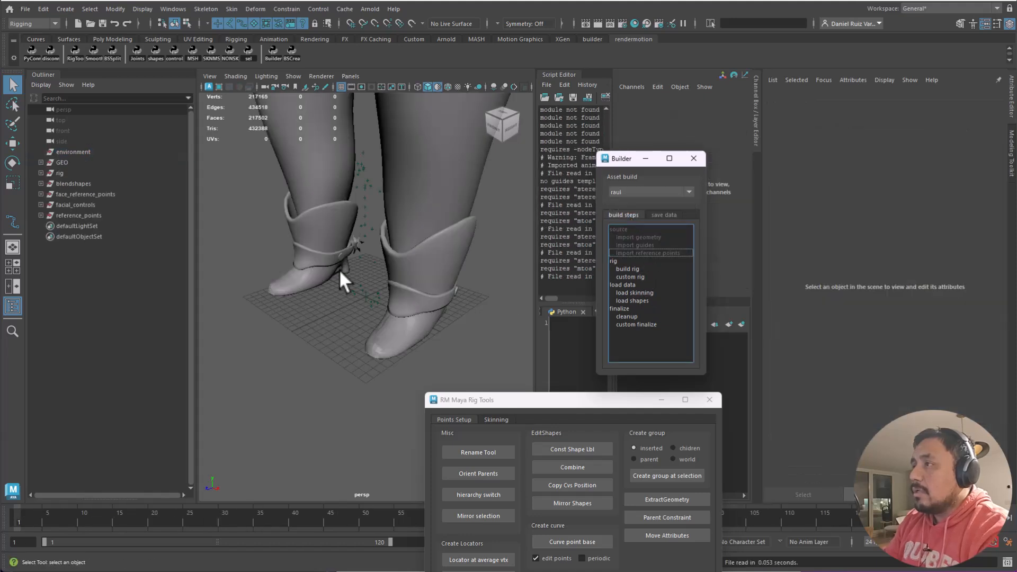
- Frame the character's face and inspect the eye reference point and imported groups
right_click_drag(434, 258, 347, 238, "alt")
middle_click_drag(347, 238, 336, 299, "alt")
left_click_drag(336, 299, 390, 246, "alt")
right_click_drag(353, 203, 419, 255, "alt")
left_click(323, 269)
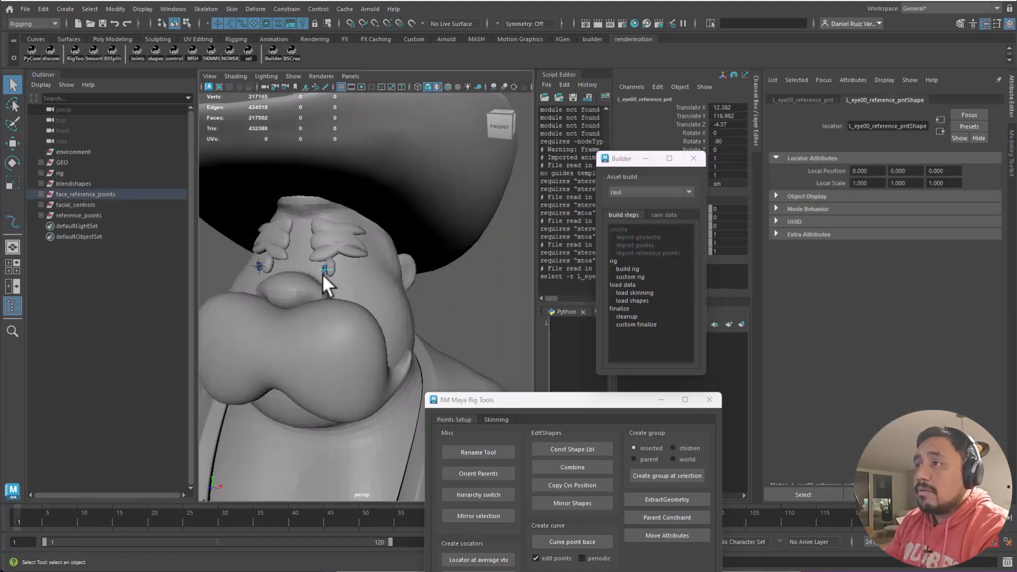
left_click_drag(72, 191, 66, 183)
left_click(59, 173)
left_click_drag(212, 230, 384, 273, "alt")
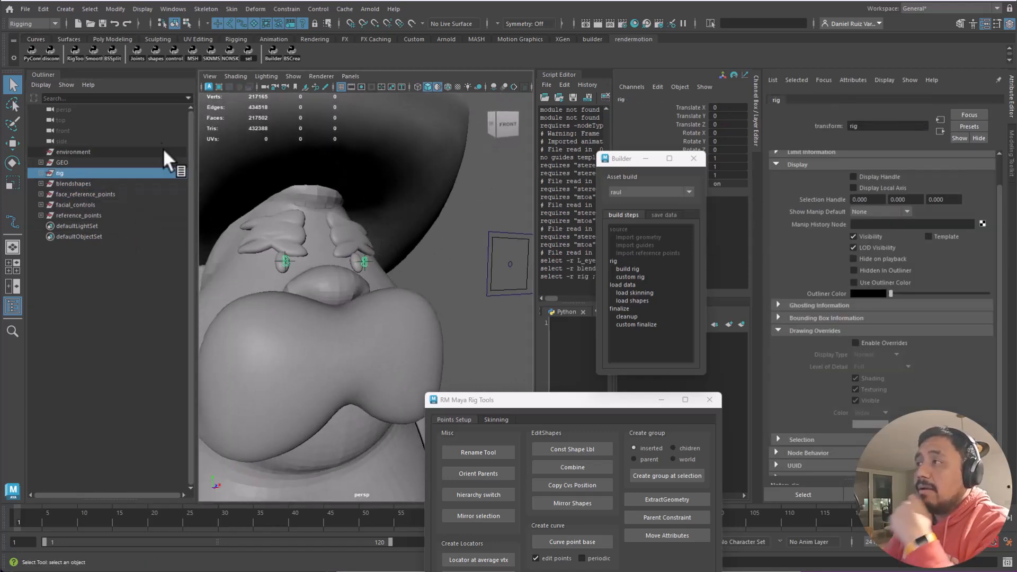
- Select reference_points, rename the file field to 'reference_points' and save, overwriting the old file
left_click(93, 214)
left_click(664, 214)
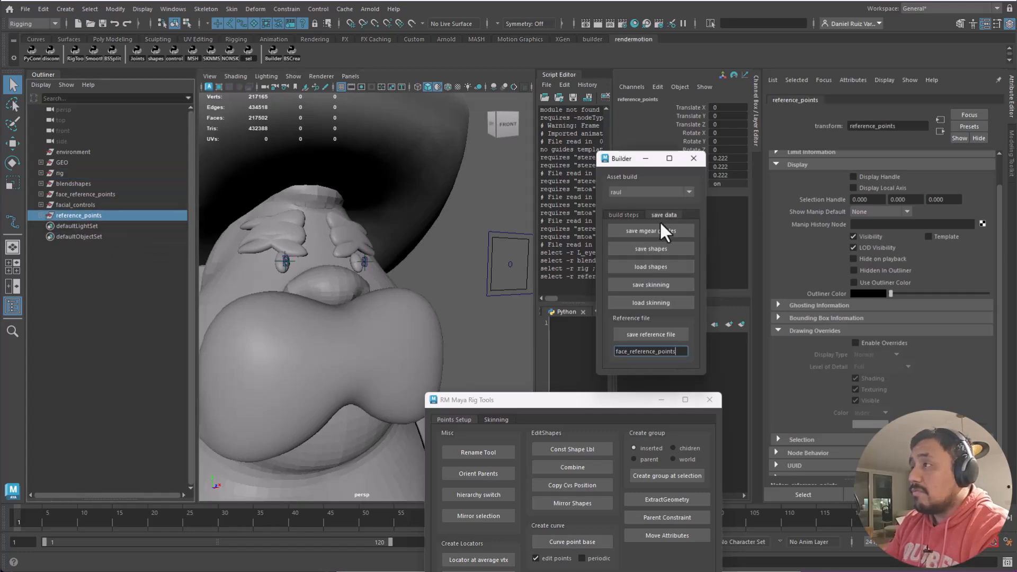
left_click_drag(629, 351, 614, 351)
left_click_drag(620, 351, 555, 294)
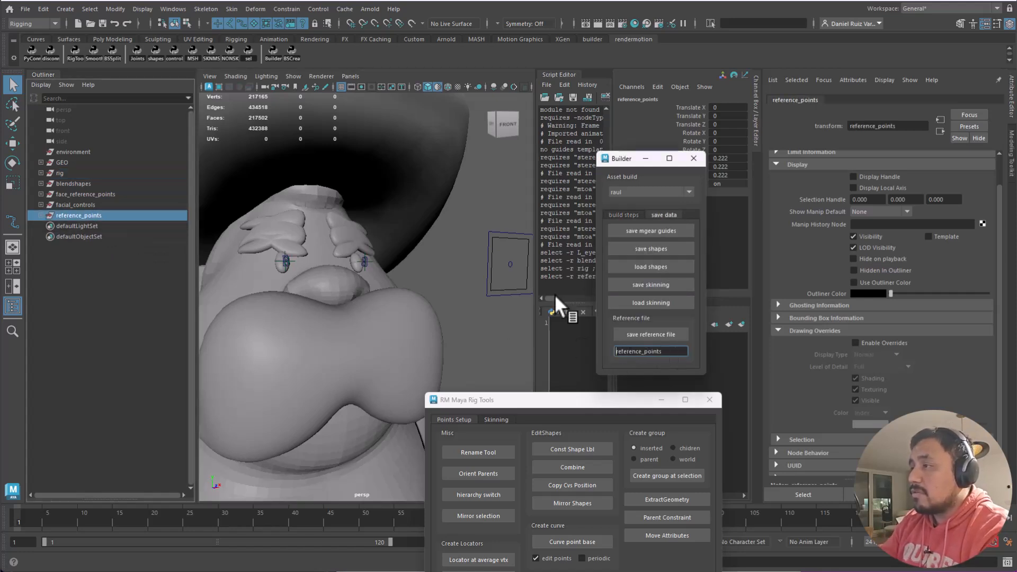
left_click(659, 336)
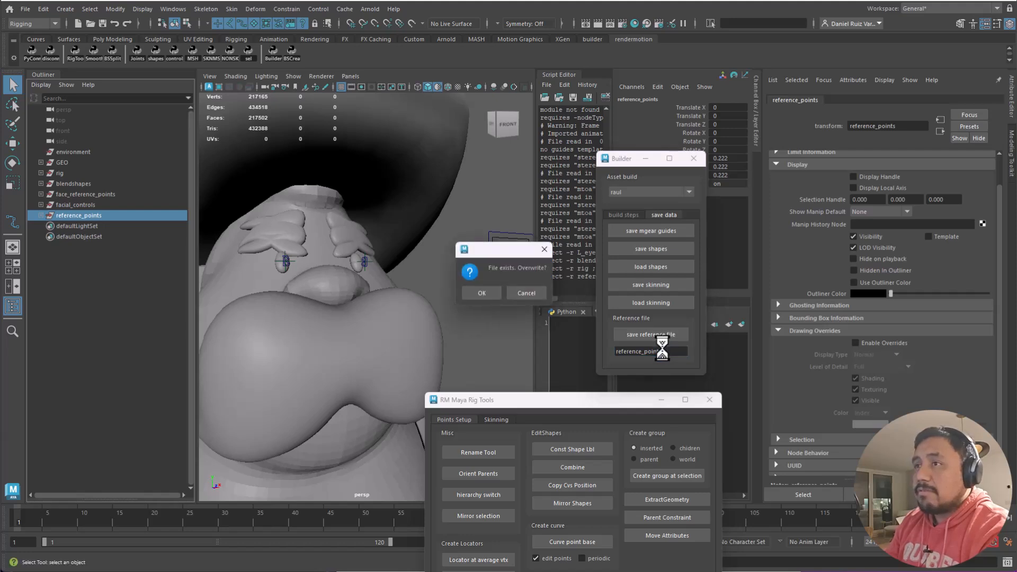
left_click(486, 291)
left_click(438, 267)
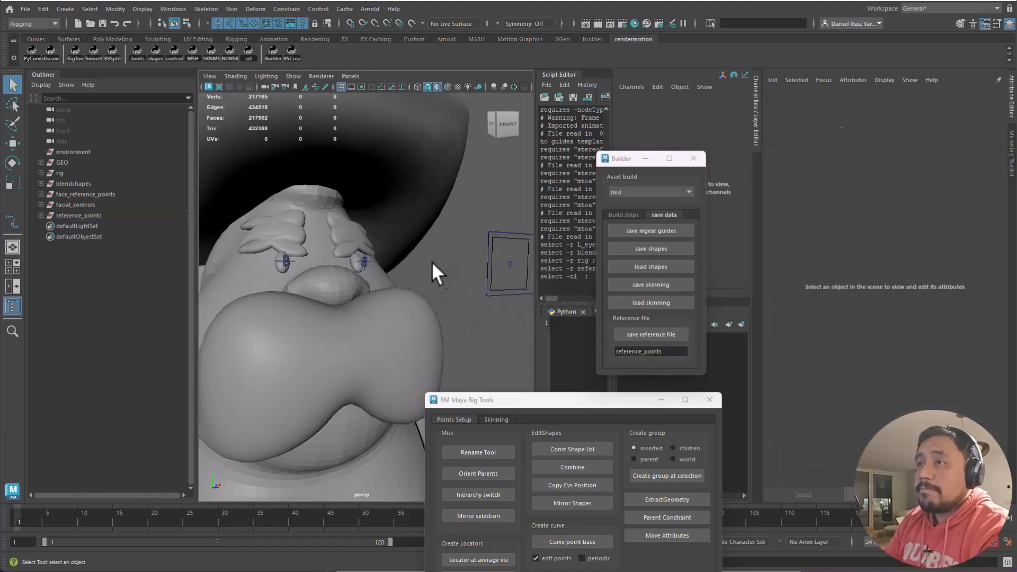
left_click(25, 9)
- Start a new scene without saving and reselect the raul asset in Builder
left_click(49, 31)
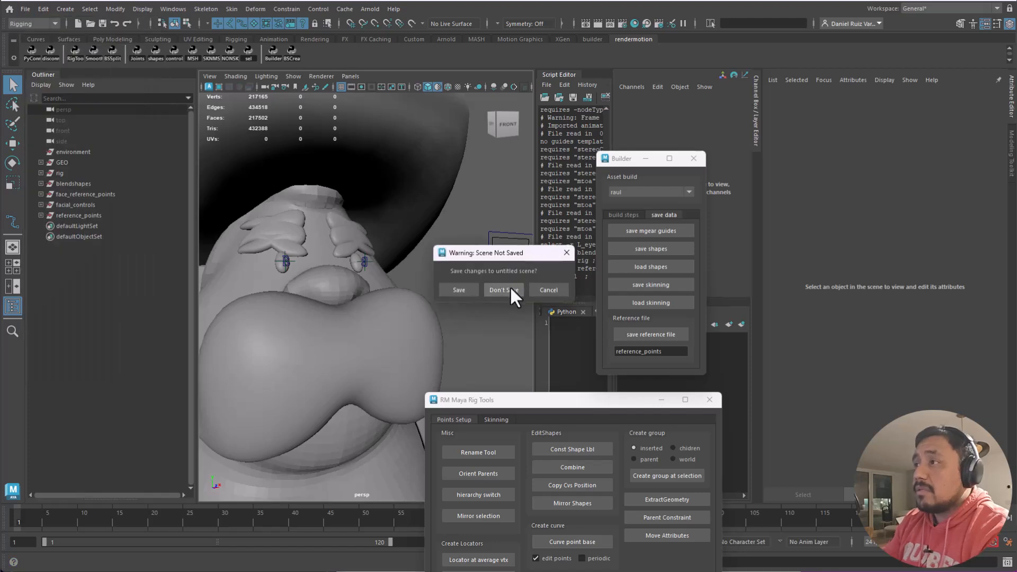
left_click(516, 285)
left_click(623, 215)
left_click(637, 197)
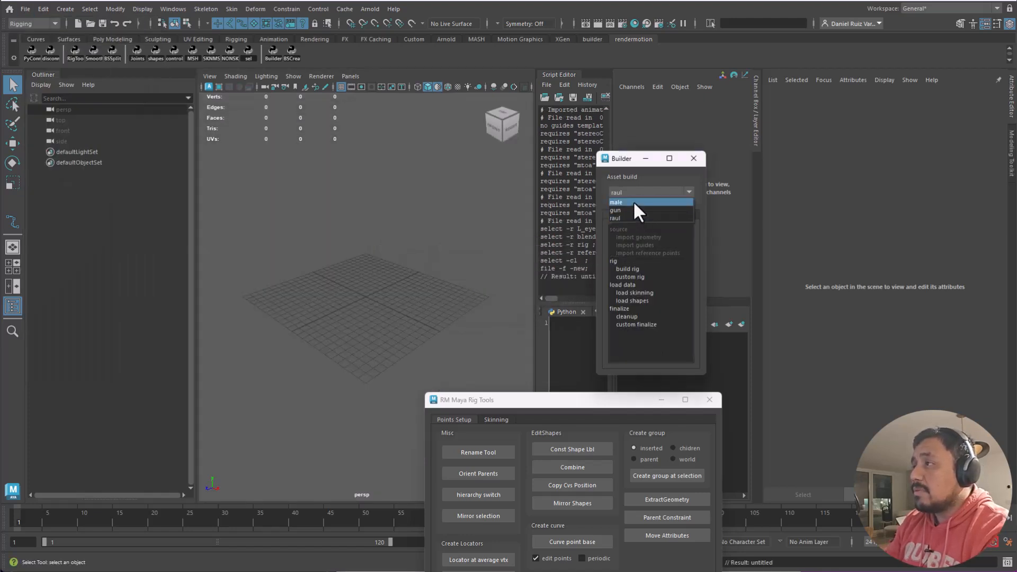
left_click(635, 202)
left_click(636, 196)
left_click(635, 218)
- Run Import geometry, Import guides and Import reference points, then expand the blendshapes group
double_click(647, 240)
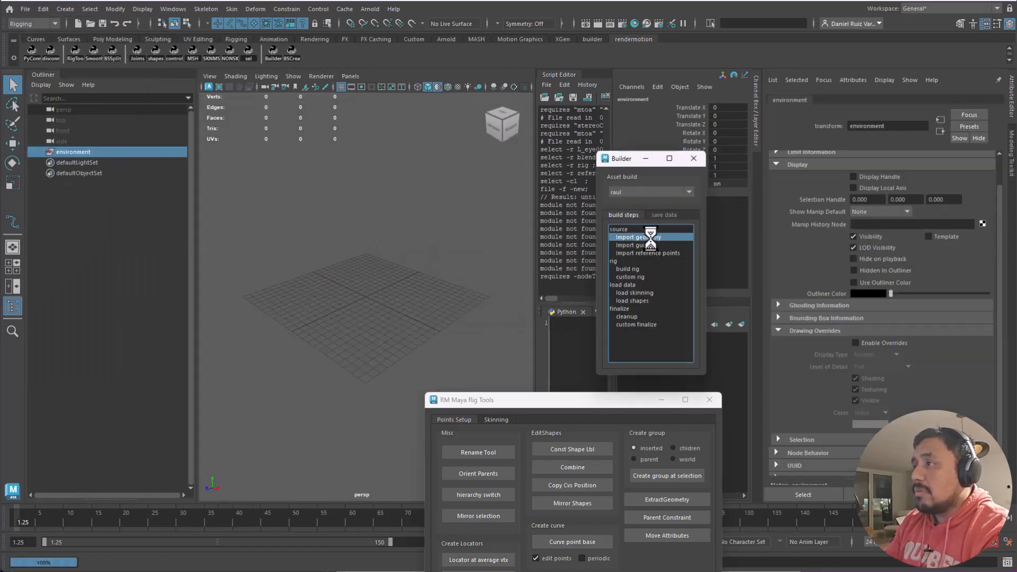
left_click(42, 163)
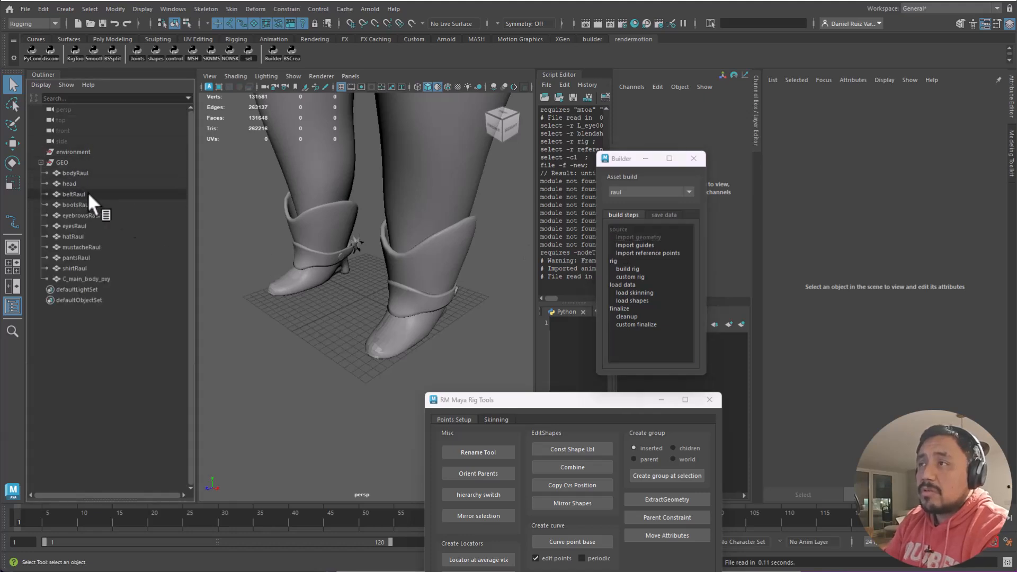
double_click(654, 244)
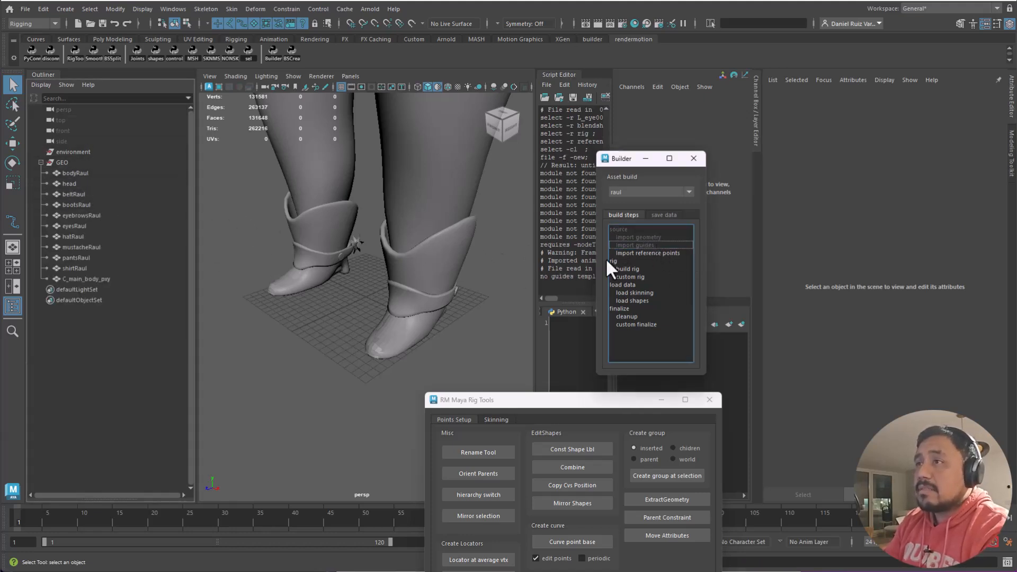
double_click(636, 253)
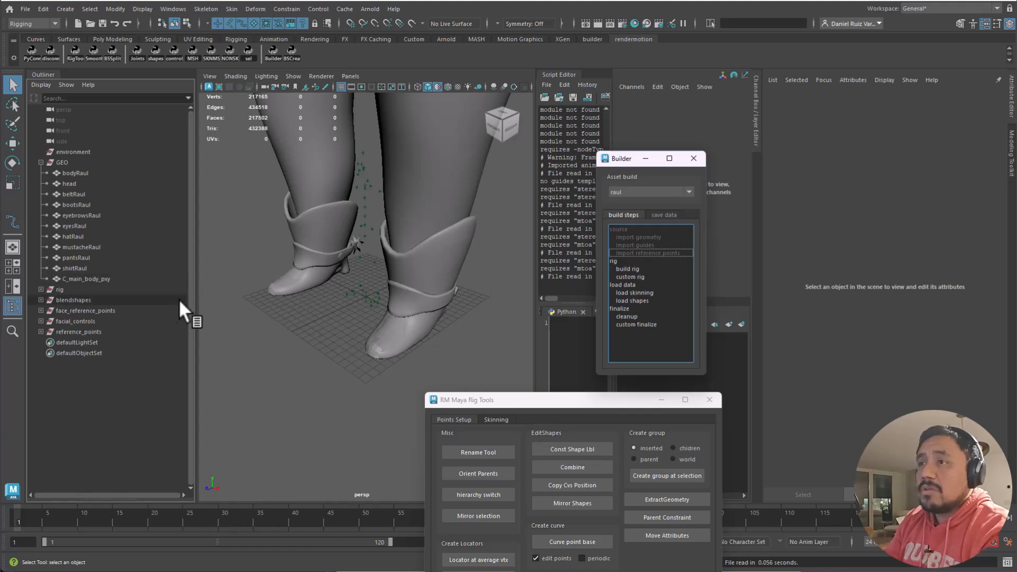
left_click(56, 289)
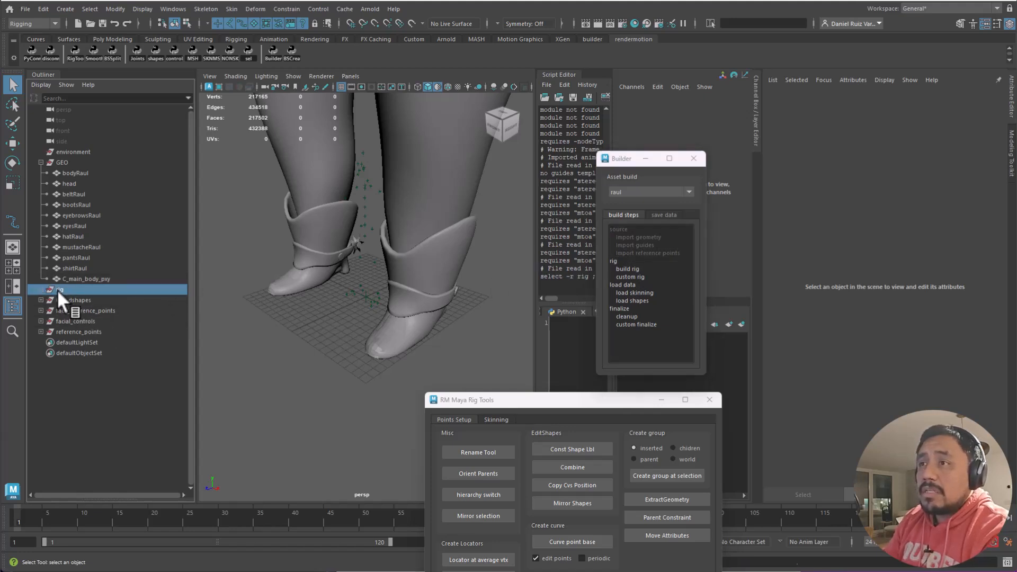
left_click(85, 301)
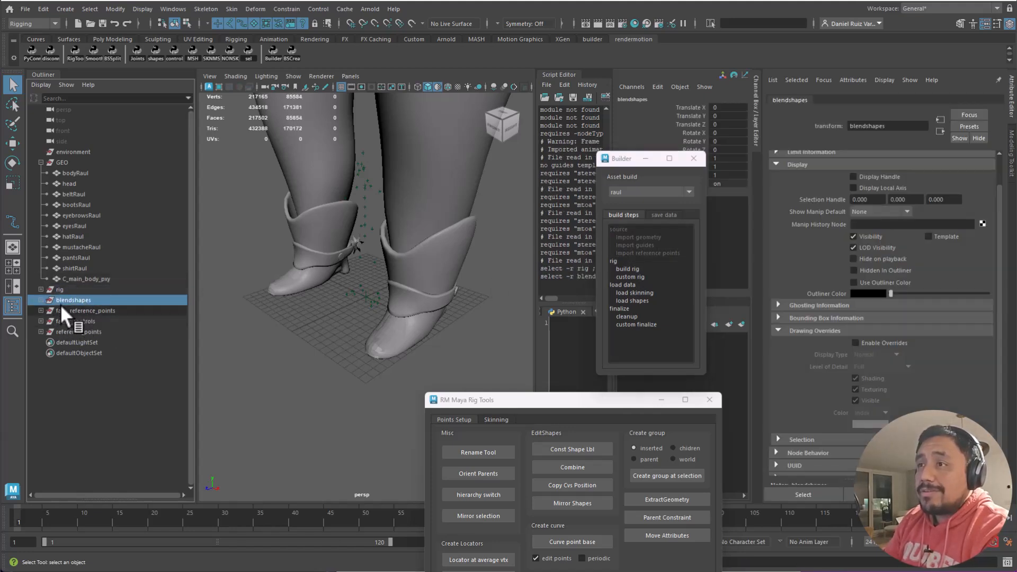
left_click(40, 300)
- Select the ReyeCls and LeyeCls targets and view the blendShape1 attributes
left_click(74, 310)
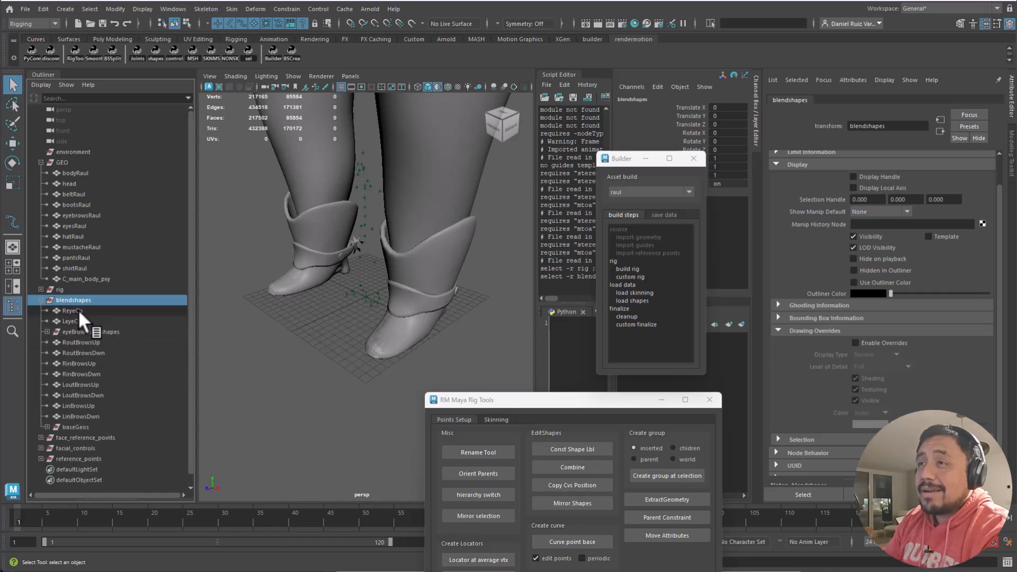
left_click_drag(620, 159, 457, 284)
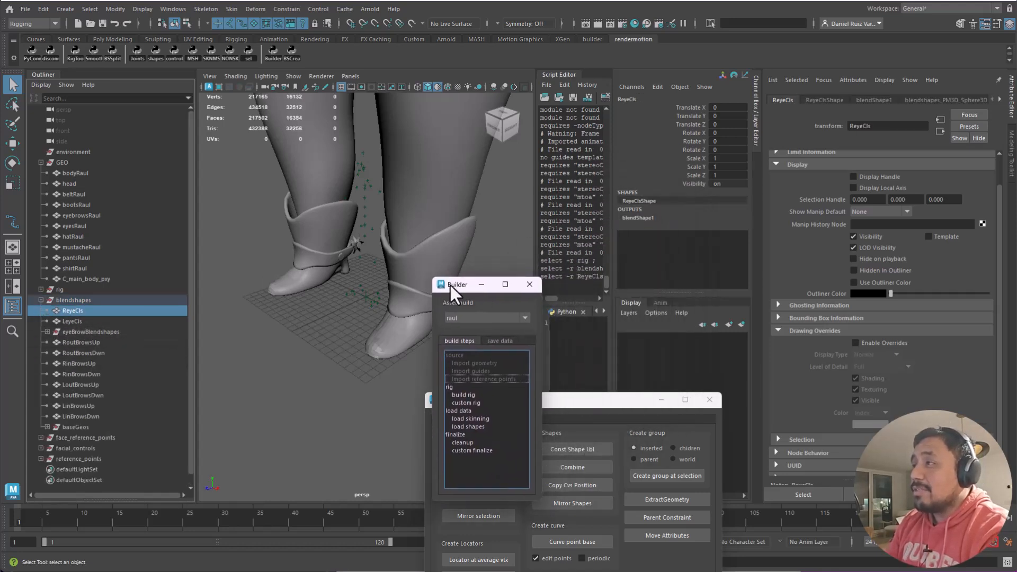
left_click(72, 300)
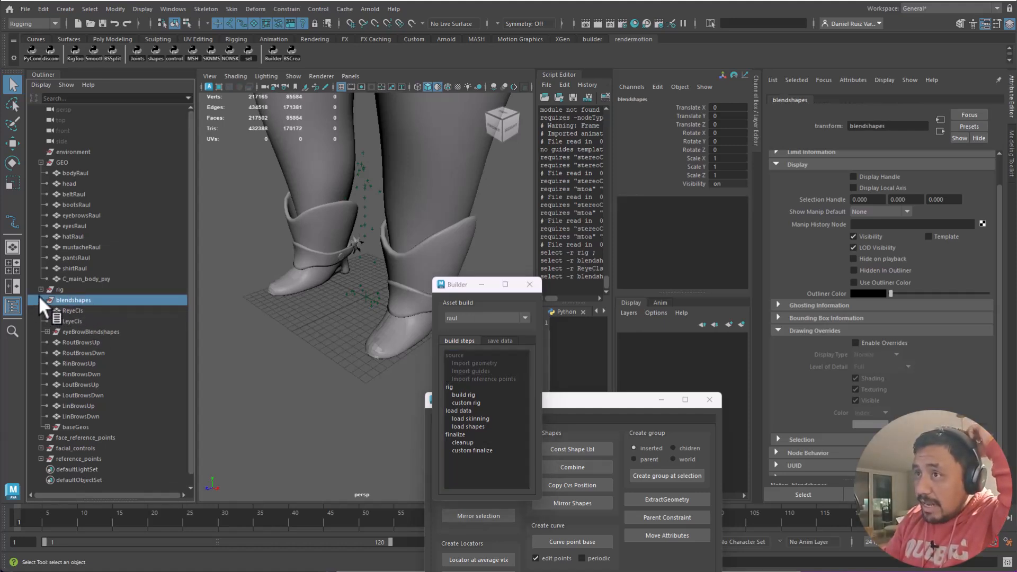
left_click(73, 311)
left_click(77, 321, "ctrl")
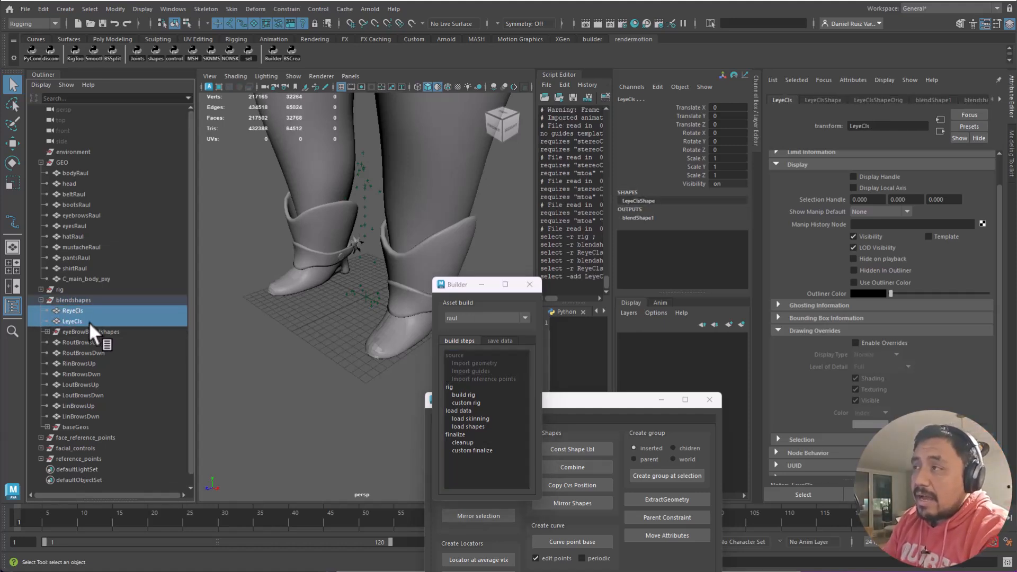
left_click(653, 218)
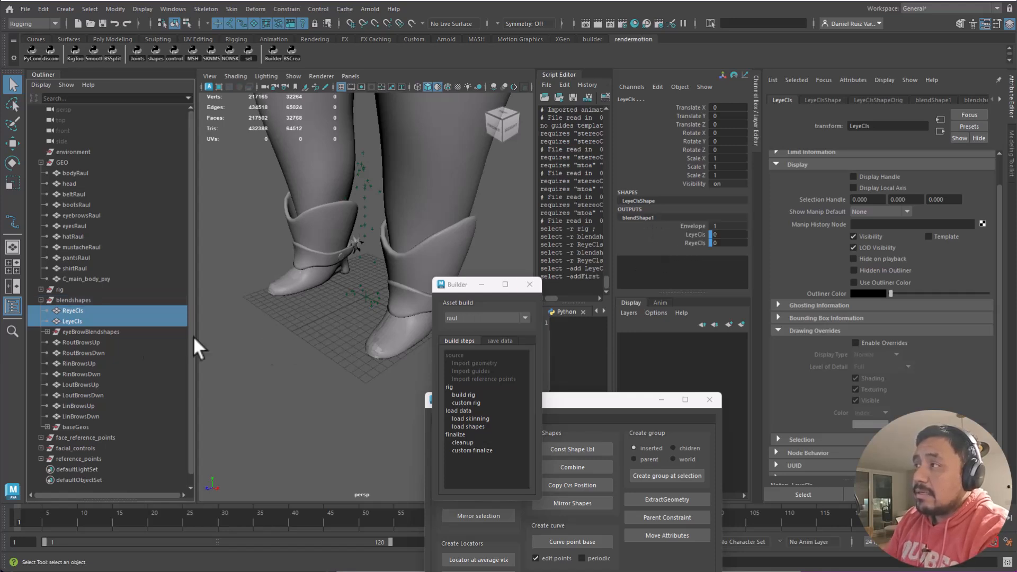
- Inspect the rig's systems group, then delete the rig group
left_click(41, 289)
left_click(47, 300)
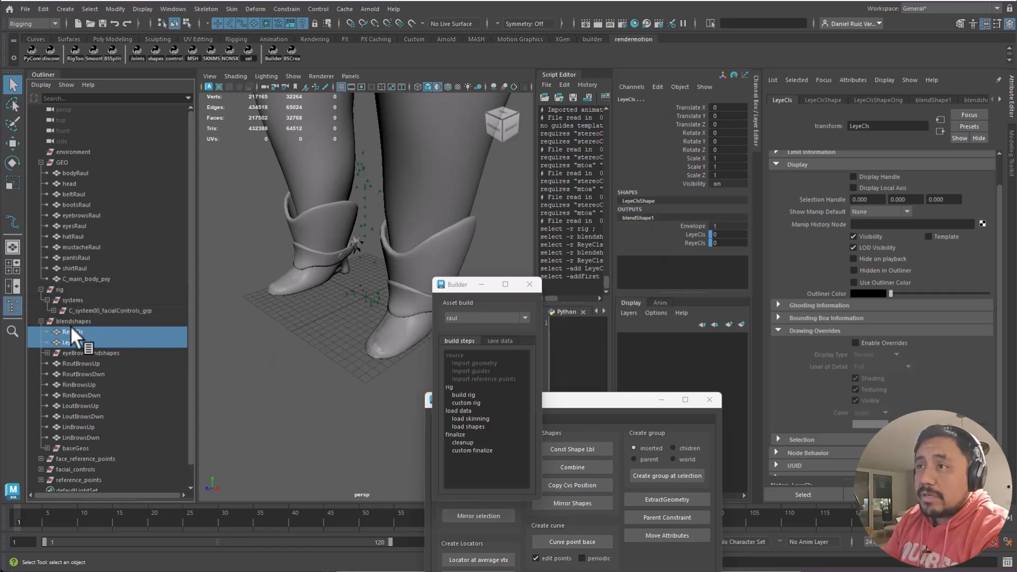
left_click(62, 290)
key("Delete")
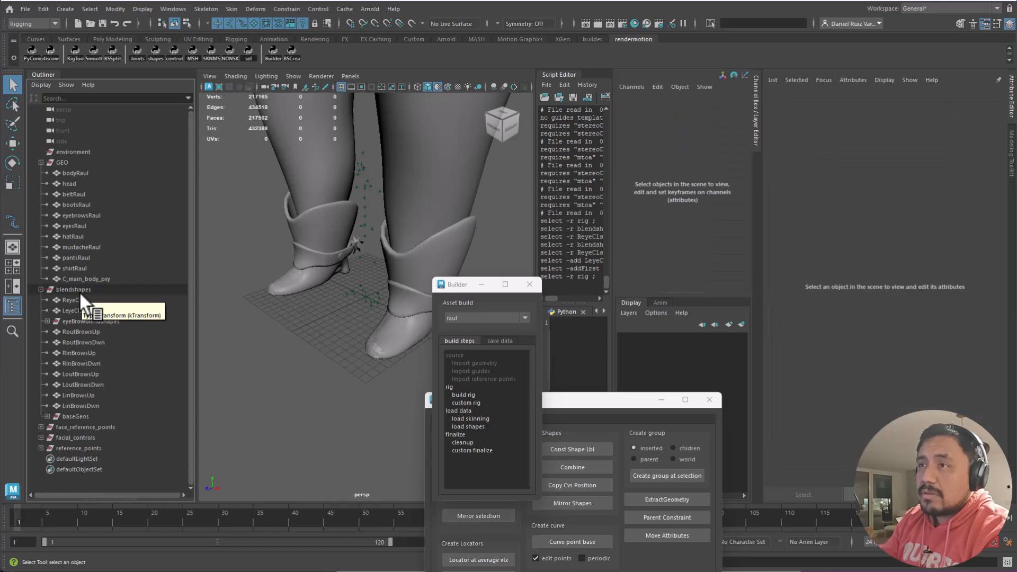
- Select the eyes mesh in baseGeos and open its blendShape1 input
left_click(85, 289)
left_click(81, 299)
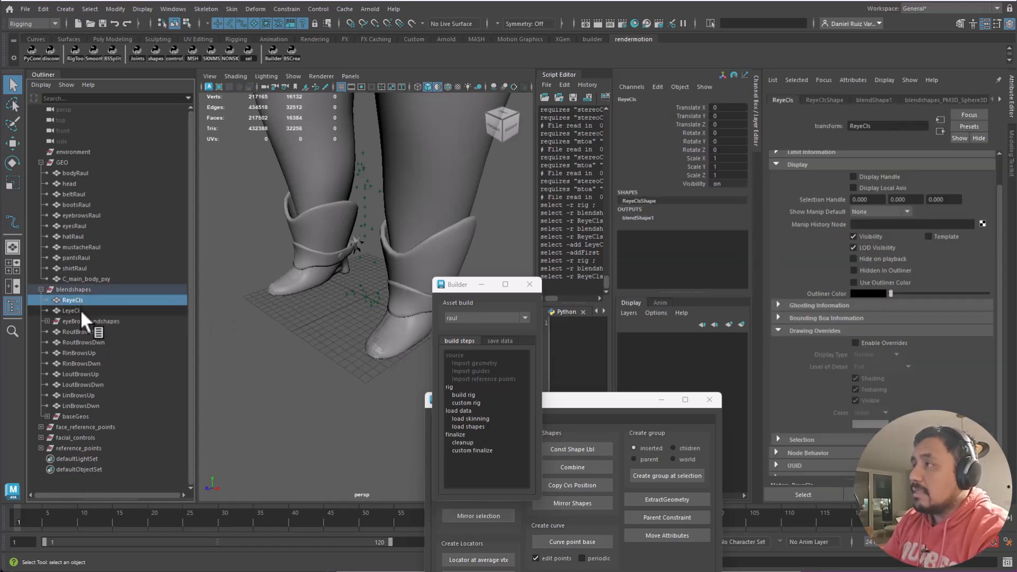
double_click(648, 220)
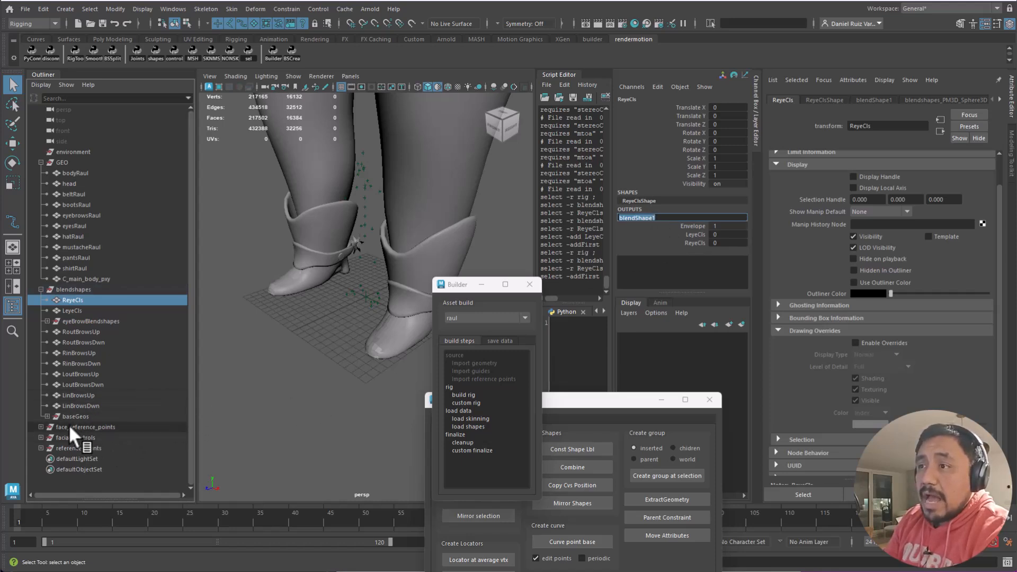
left_click(47, 416)
left_click(111, 447)
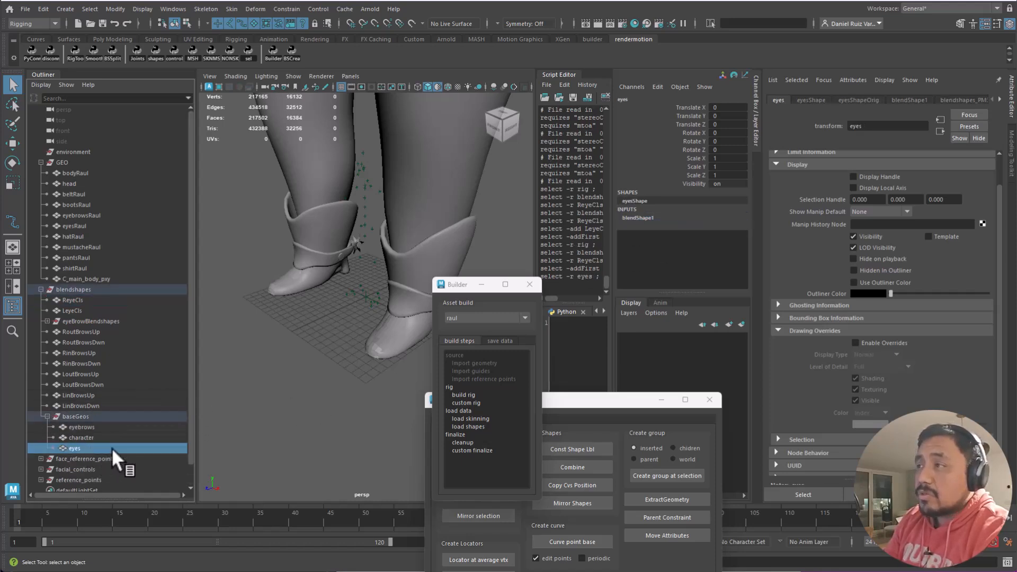
double_click(643, 217)
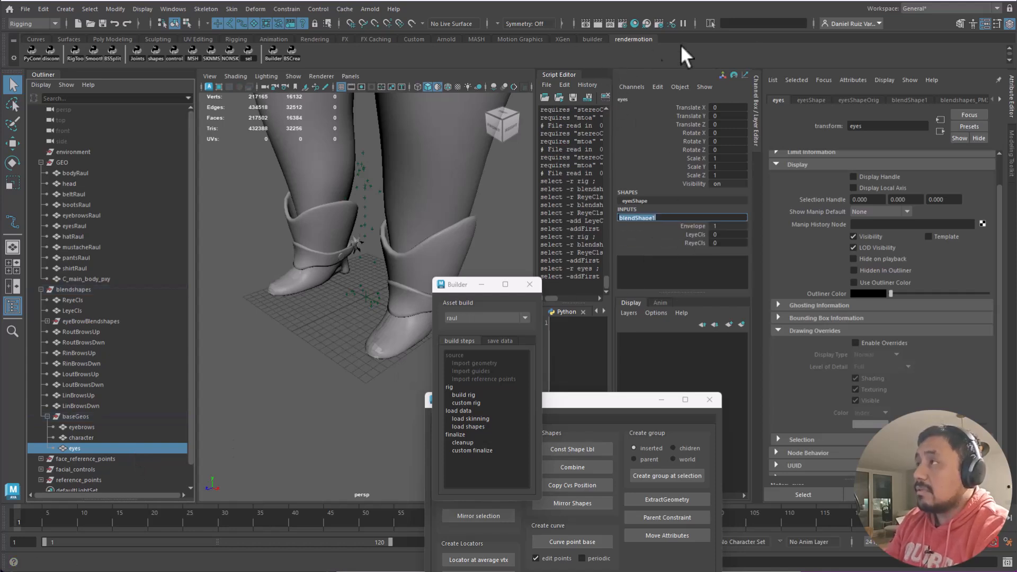
- Delete the blendShape1 deformer from the eyes mesh
key("Return")
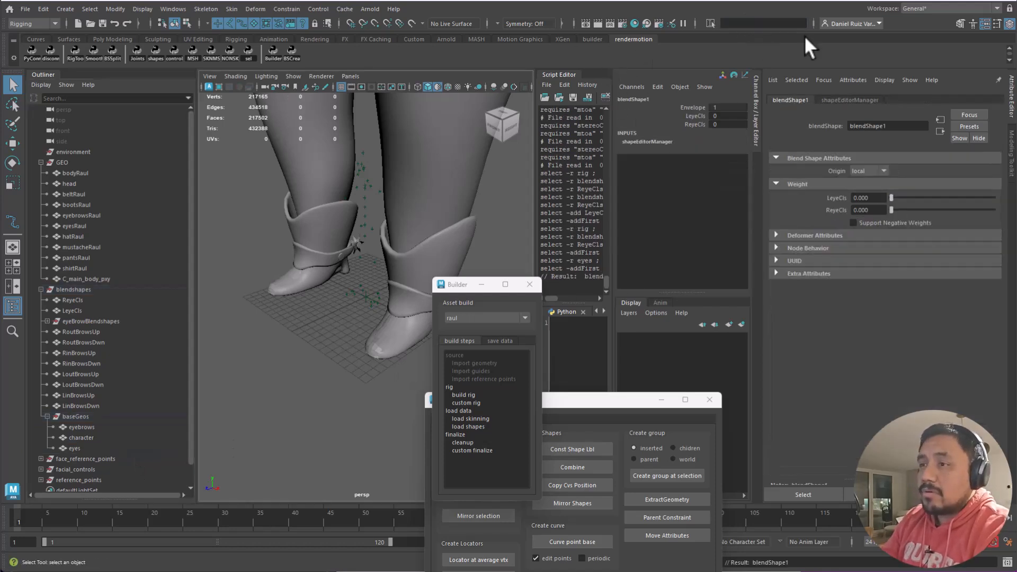
key("Delete")
left_click(74, 448)
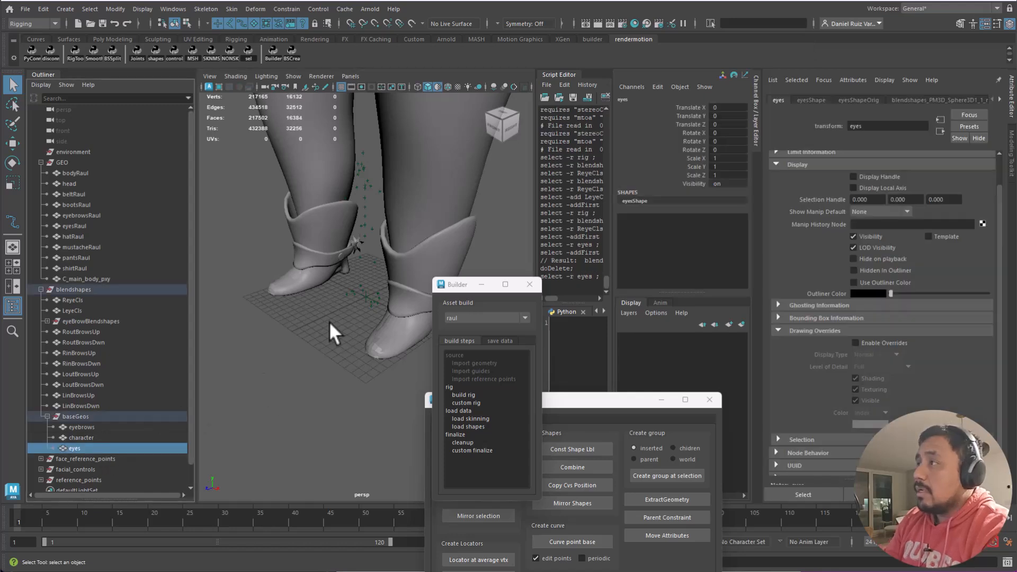
- Review the character and eyebrow base meshes and the brow blendshape targets in the Outliner
left_click(93, 436)
left_click(93, 426)
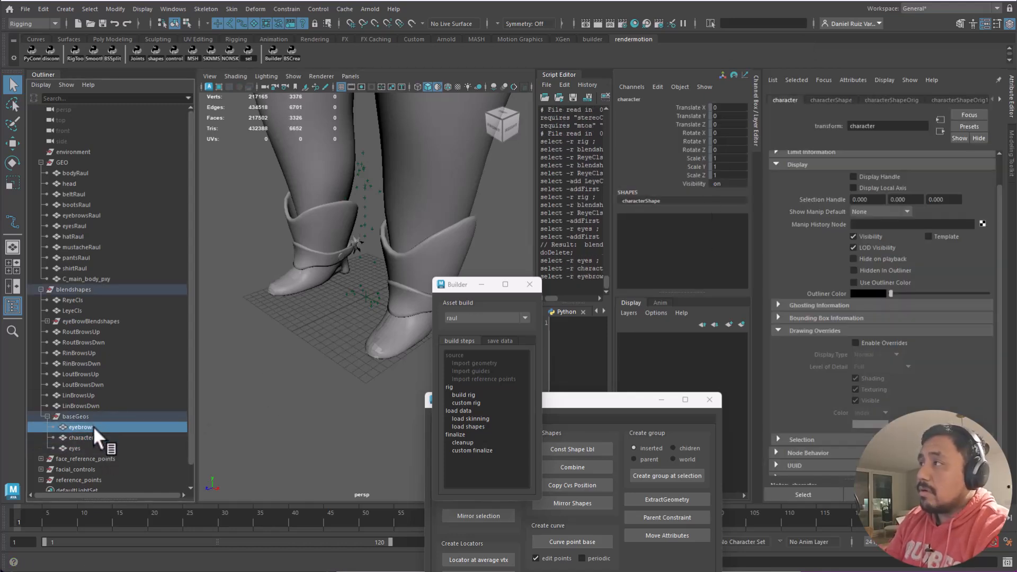
left_click(92, 404)
left_click(89, 395)
left_click(86, 374)
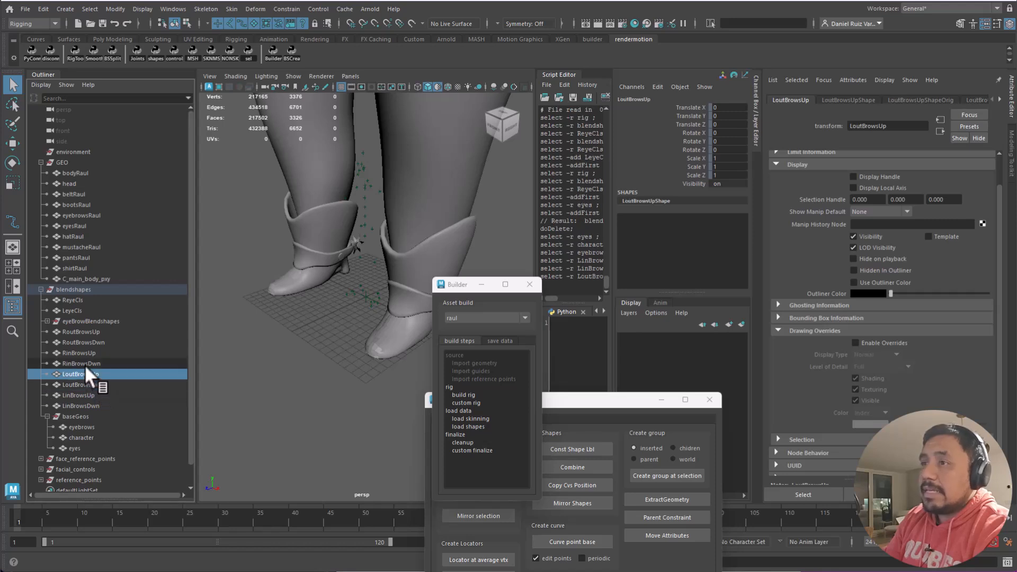
left_click(83, 354)
left_click(80, 343)
left_click(78, 331)
- Check the LeyeCls and ReyeCls targets, then select the whole blendshapes group for saving
left_click(75, 311)
left_click(75, 299)
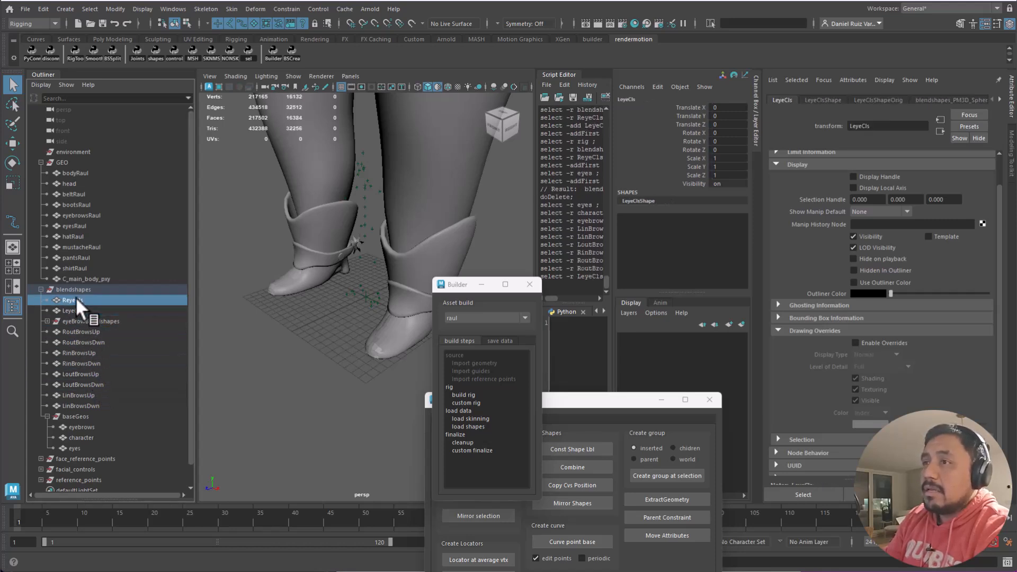
left_click(76, 310)
left_click(78, 289)
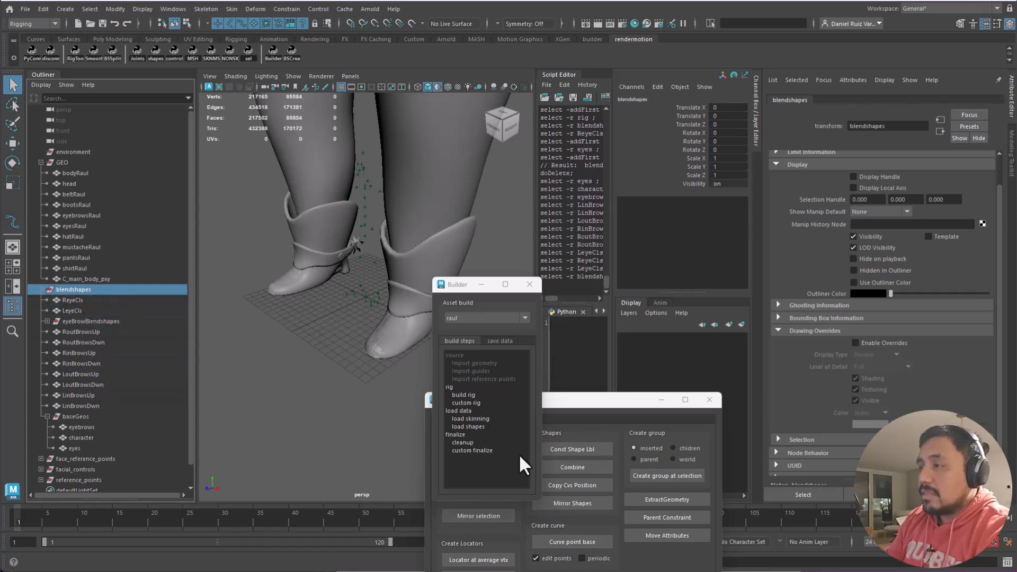
left_click(497, 342)
- Save the blendshapes group as reference file 'blendshape', overwriting the existing file
left_click_drag(501, 477, 451, 477)
type("b")
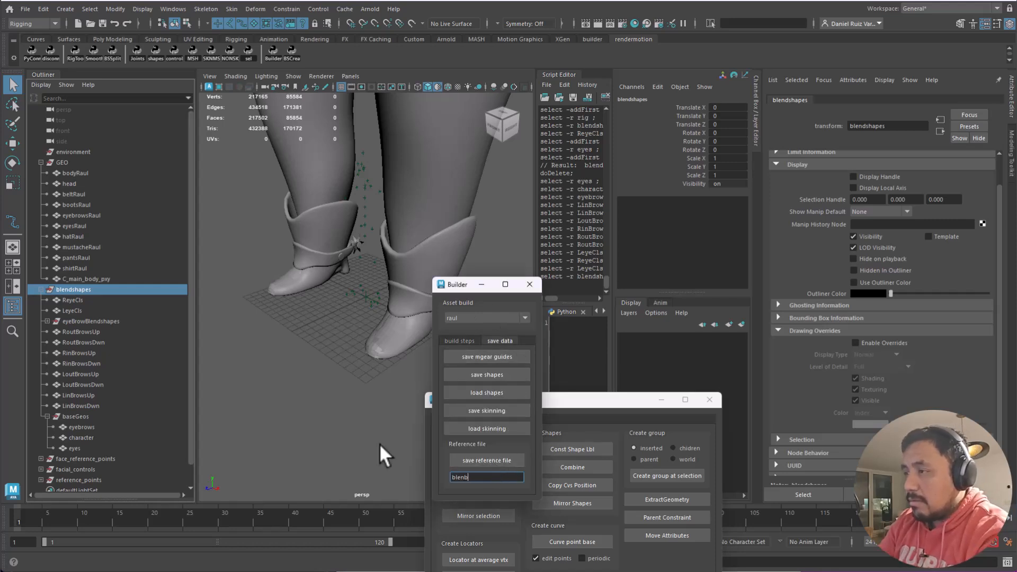
type("lendshapes")
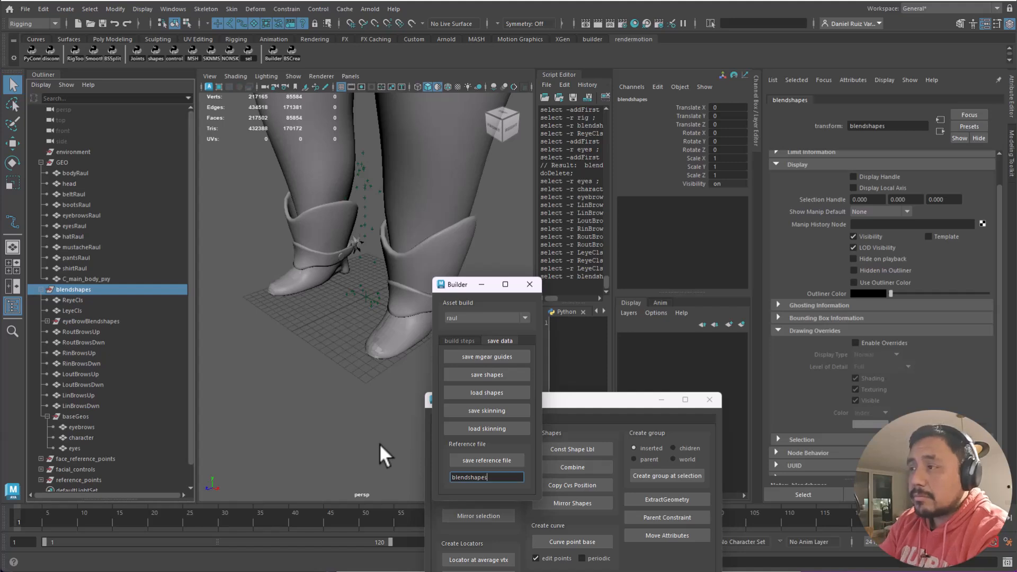
left_click(484, 460)
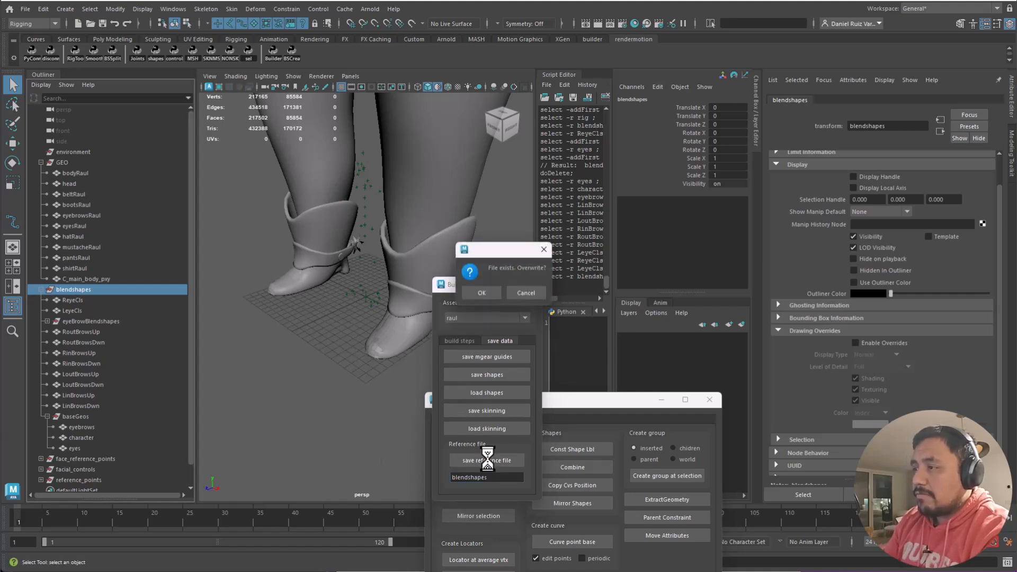
left_click(482, 293)
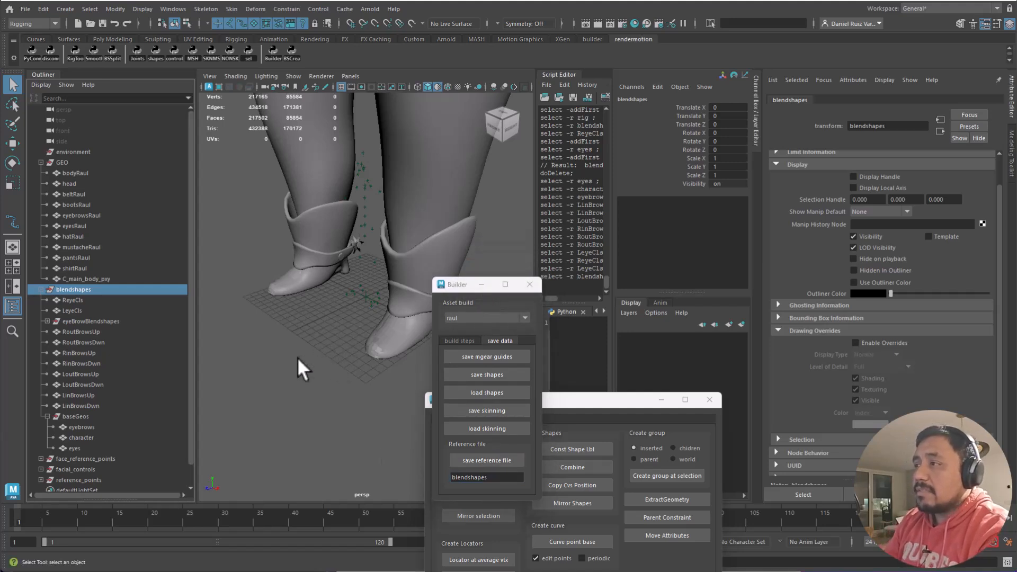
- Zoom out from the boots to frame the full character and clear the selection
right_click_drag(303, 345, 262, 230, "alt")
middle_click_drag(262, 230, 322, 257, "alt")
left_click_drag(322, 257, 350, 219, "alt")
right_click_drag(350, 219, 371, 177, "alt")
middle_click_drag(371, 177, 365, 244, "alt")
left_click(220, 143)
- Start a new scene without saving changes
left_click(24, 9)
left_click(43, 31)
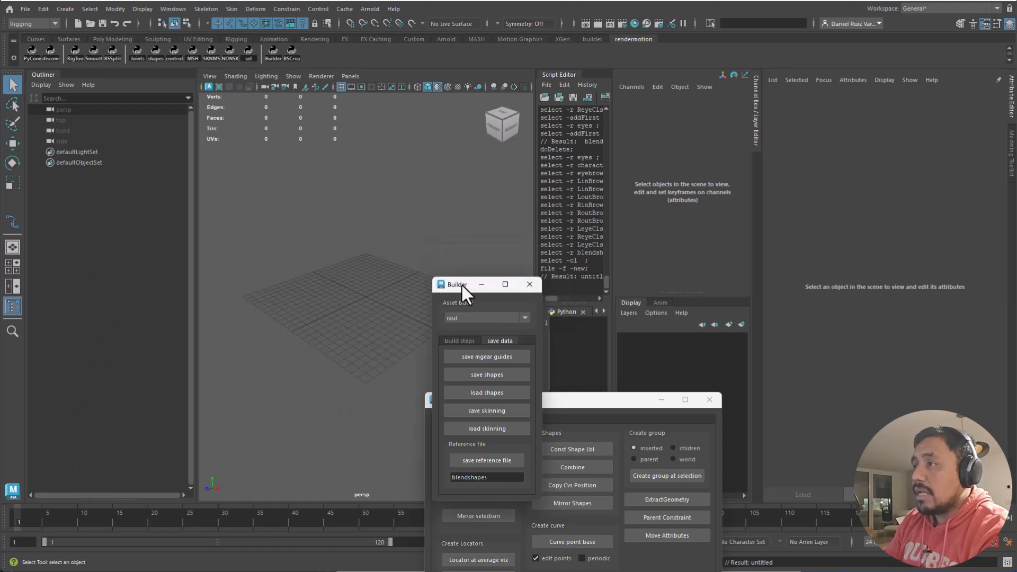
left_click_drag(464, 285, 608, 146)
- Choose the raul asset in Builder's build steps and run Import reference points
left_click(604, 203)
left_click(629, 176)
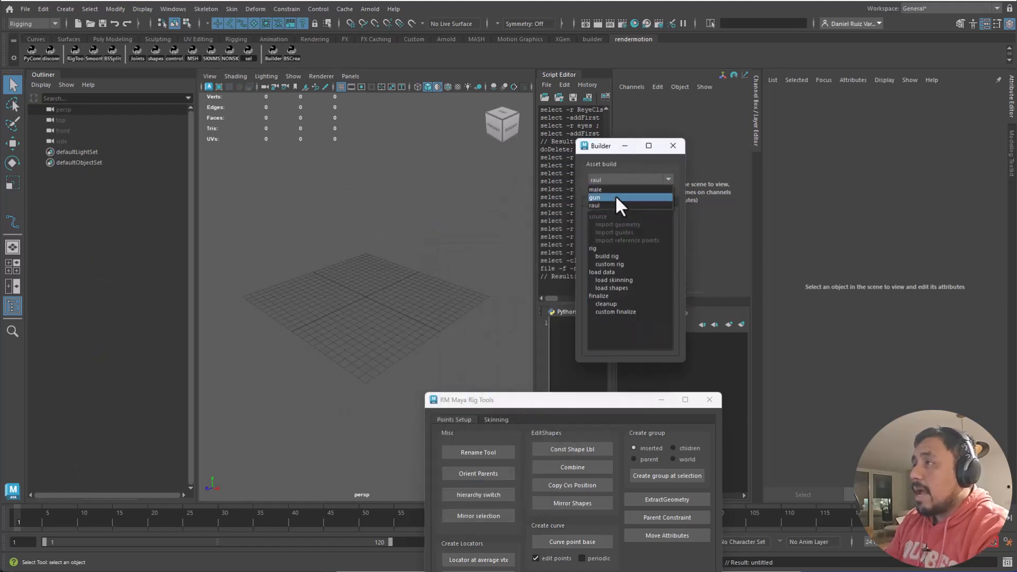
left_click(616, 197)
left_click(617, 184)
left_click(616, 206)
double_click(629, 240)
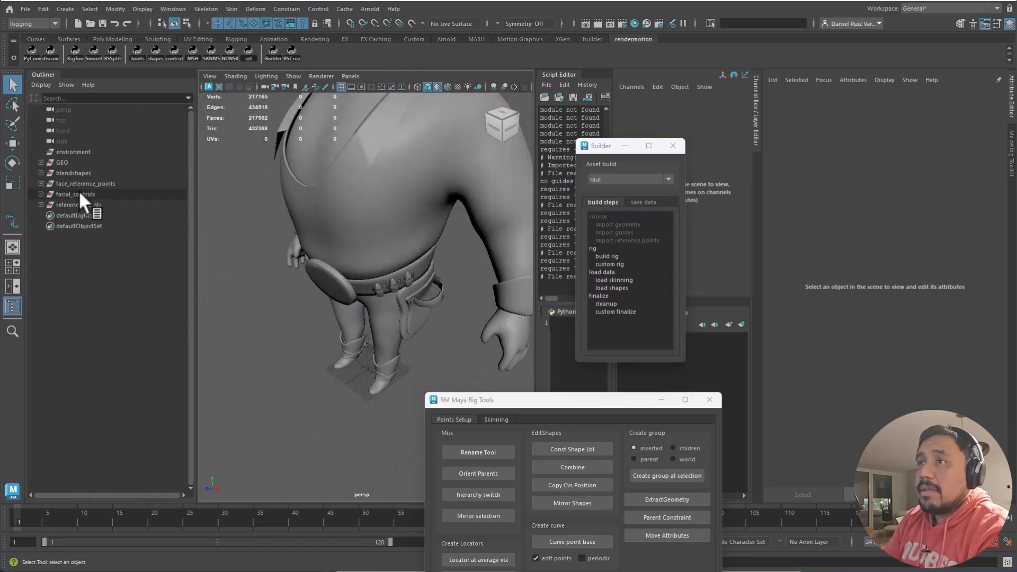
left_click(74, 163)
left_click_drag(74, 175, 172, 220, "shift")
left_click_drag(301, 223, 367, 180, "alt")
middle_click_drag(367, 180, 333, 274, "alt")
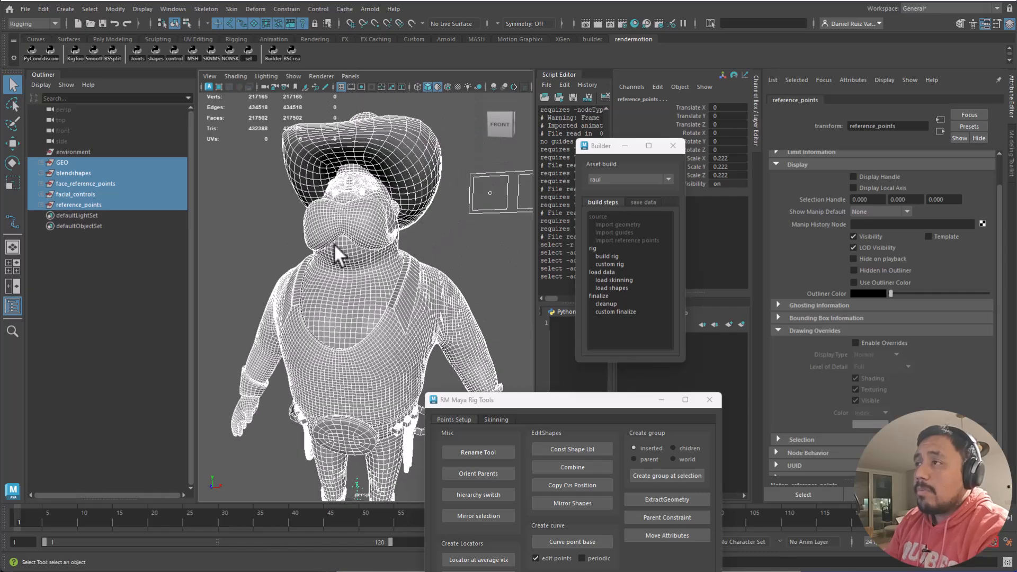
right_click_drag(334, 275, 354, 248, "alt")
left_click(81, 203)
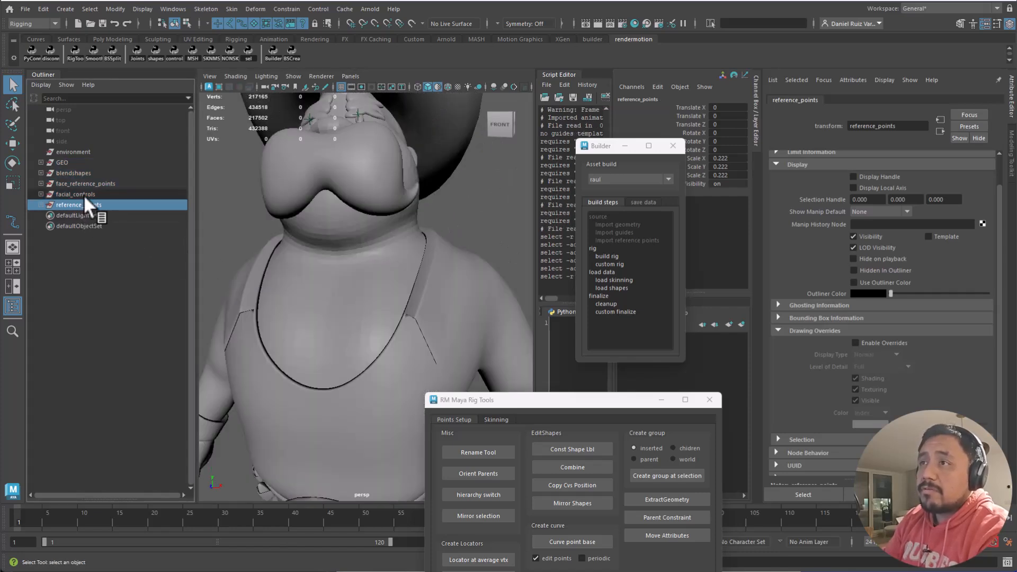
left_click(82, 195)
middle_click_drag(432, 234, 343, 261, "alt")
right_click_drag(342, 262, 280, 254, "alt")
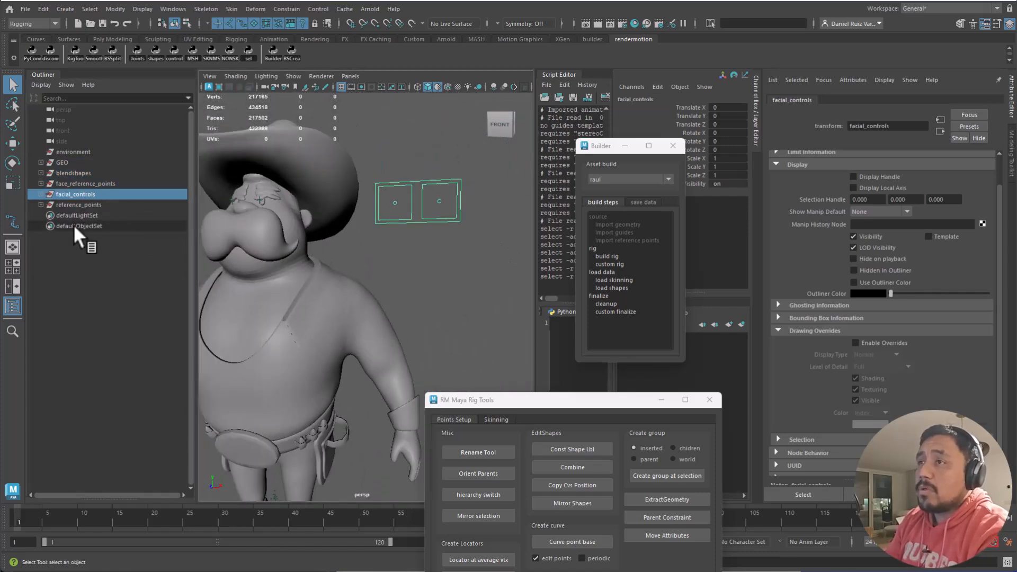
left_click(81, 184)
left_click(72, 172)
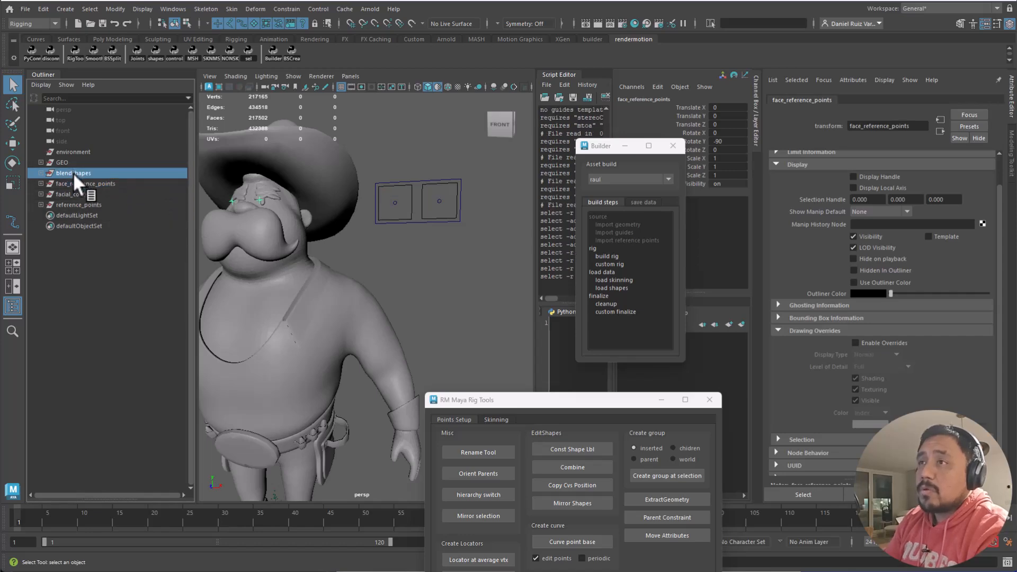
left_click(74, 162)
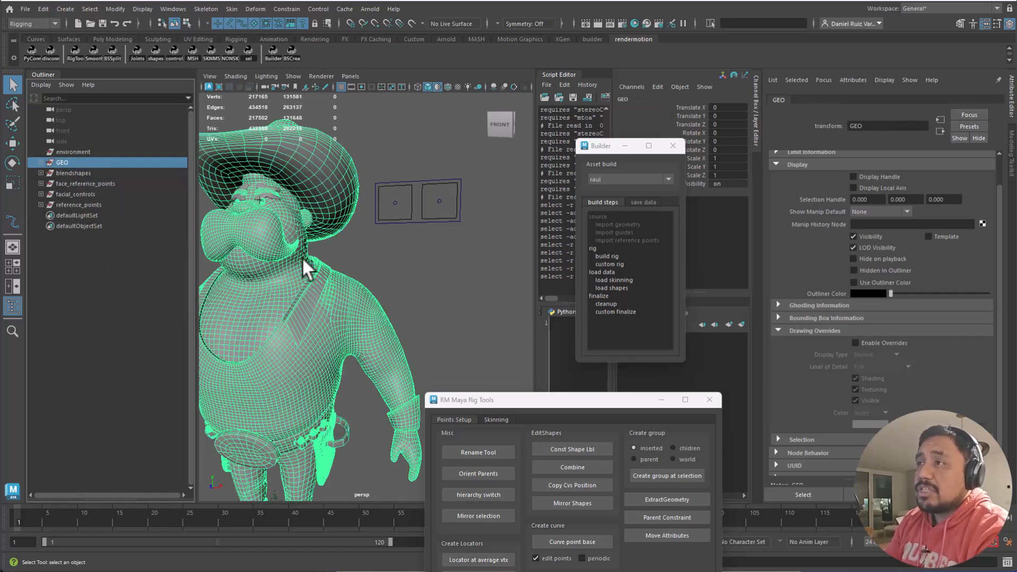
right_click_drag(320, 255, 279, 265, "alt")
left_click_drag(278, 264, 310, 230, "alt")
right_click_drag(358, 258, 351, 322, "alt")
left_click_drag(351, 322, 375, 319, "alt")
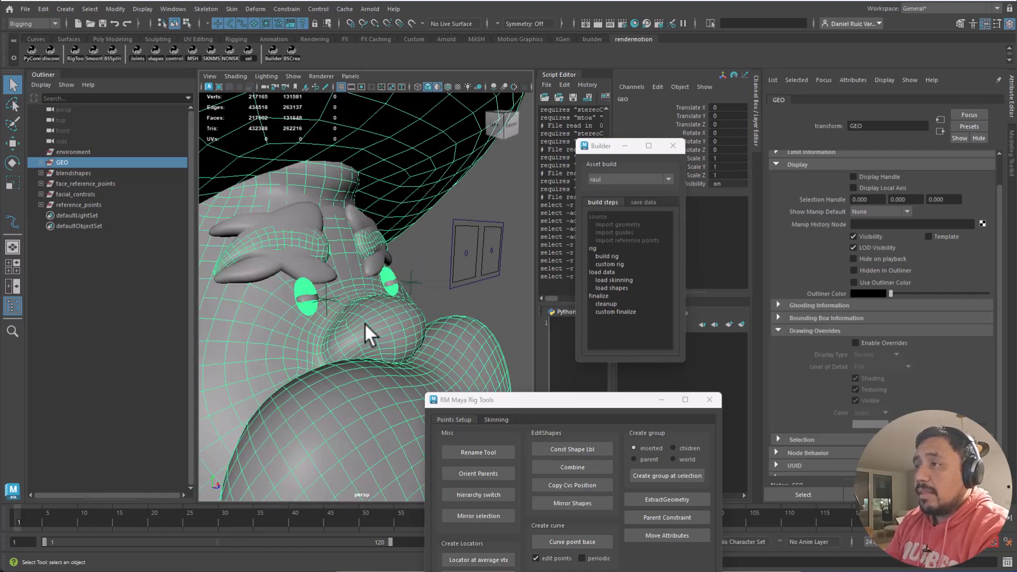
left_click(419, 281)
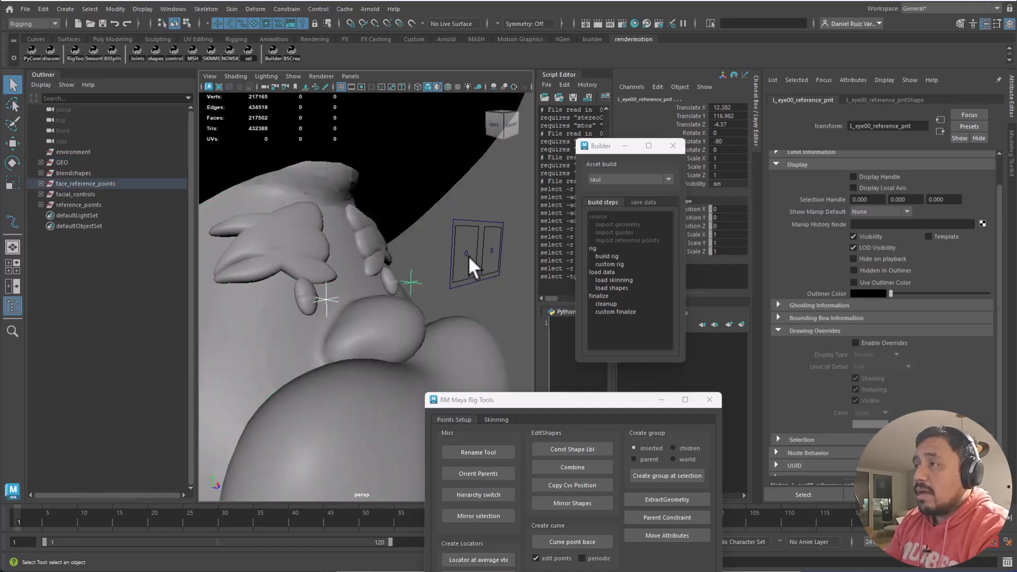
left_click(493, 253)
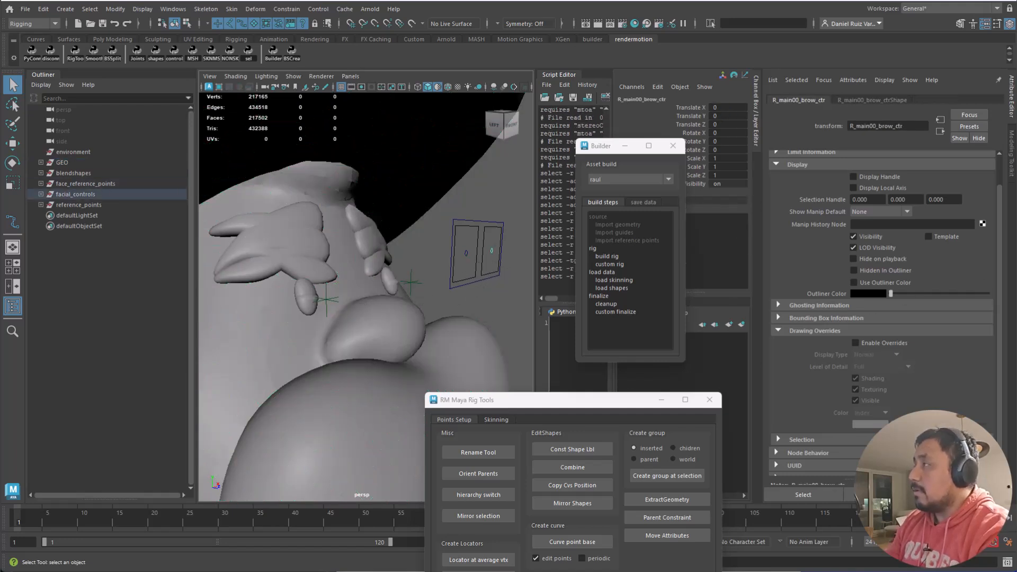